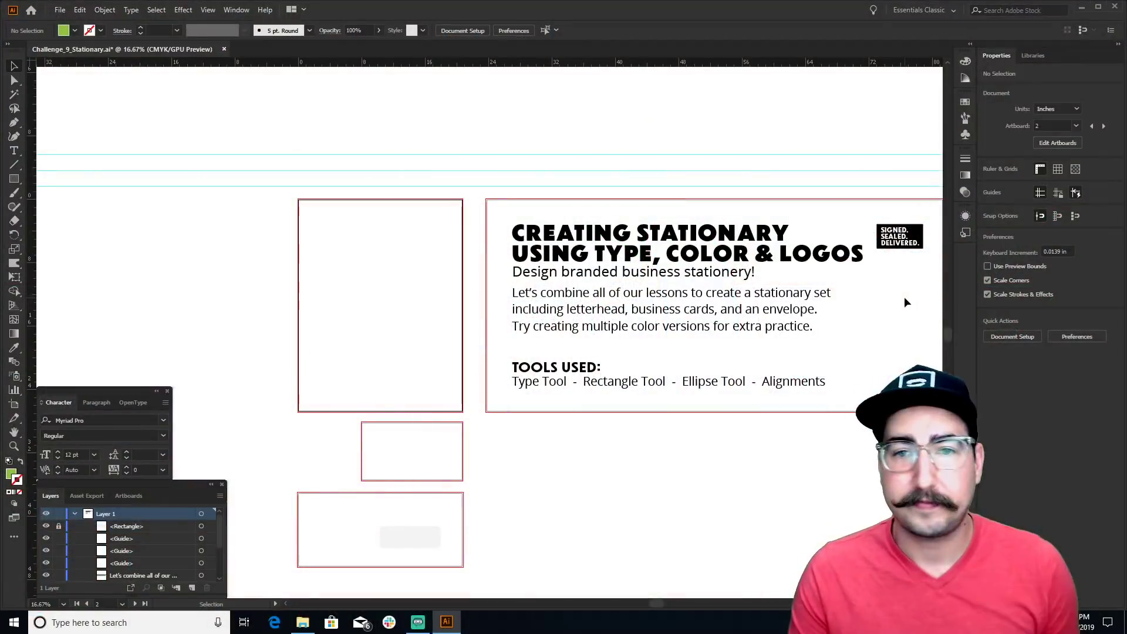
left_click_drag(719, 358, 571, 354)
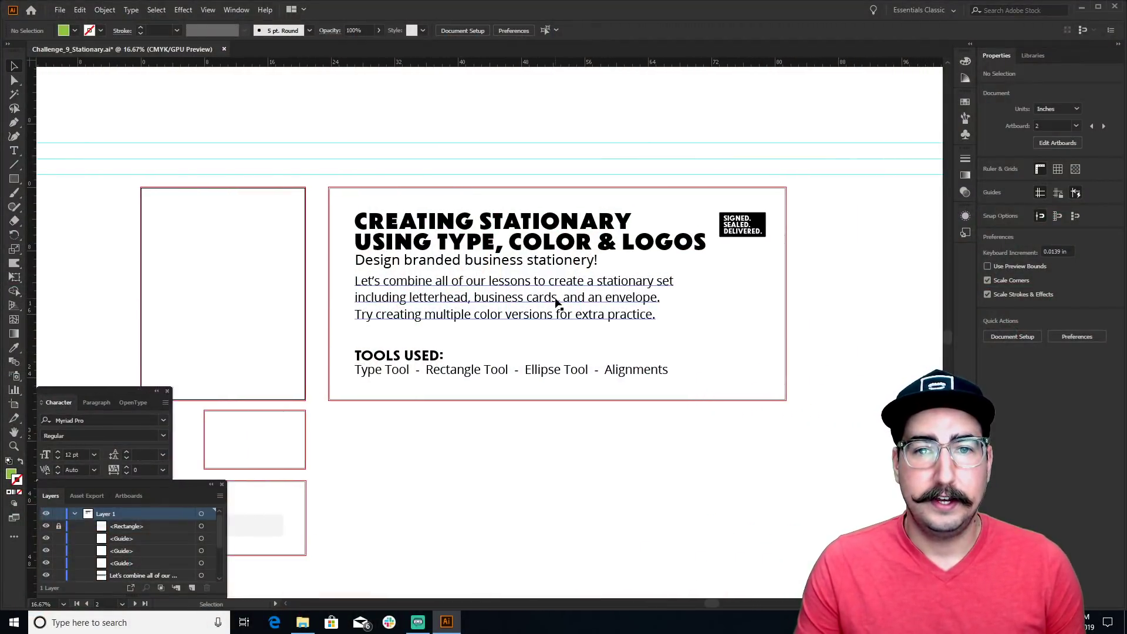
key("z")
left_click(528, 297)
left_click_drag(597, 307, 616, 304)
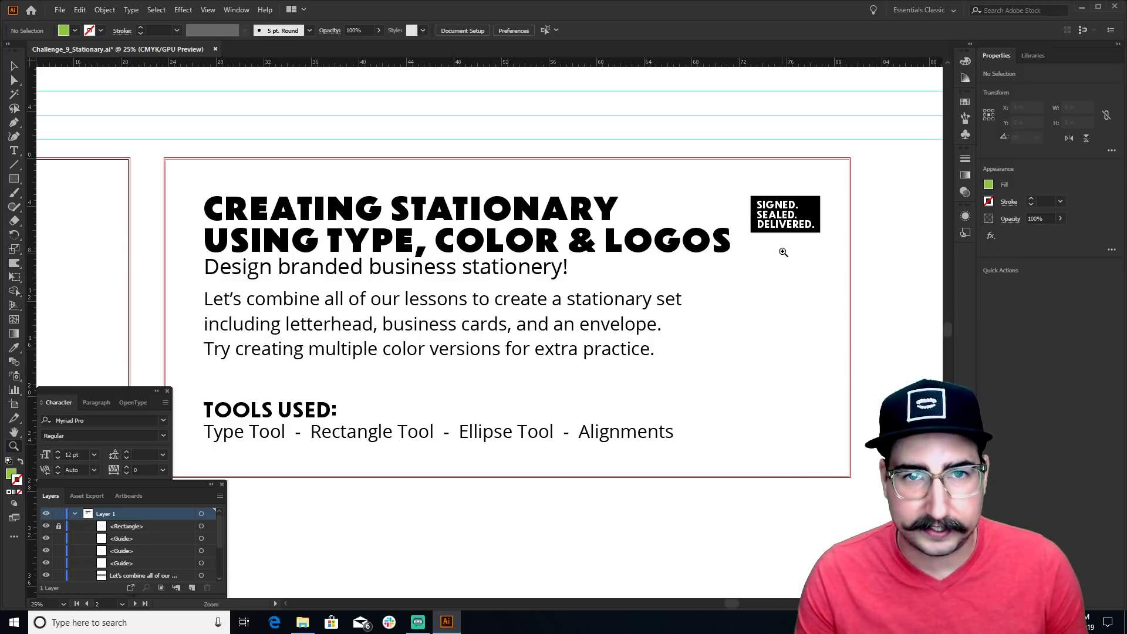
left_click_drag(789, 233, 486, 324)
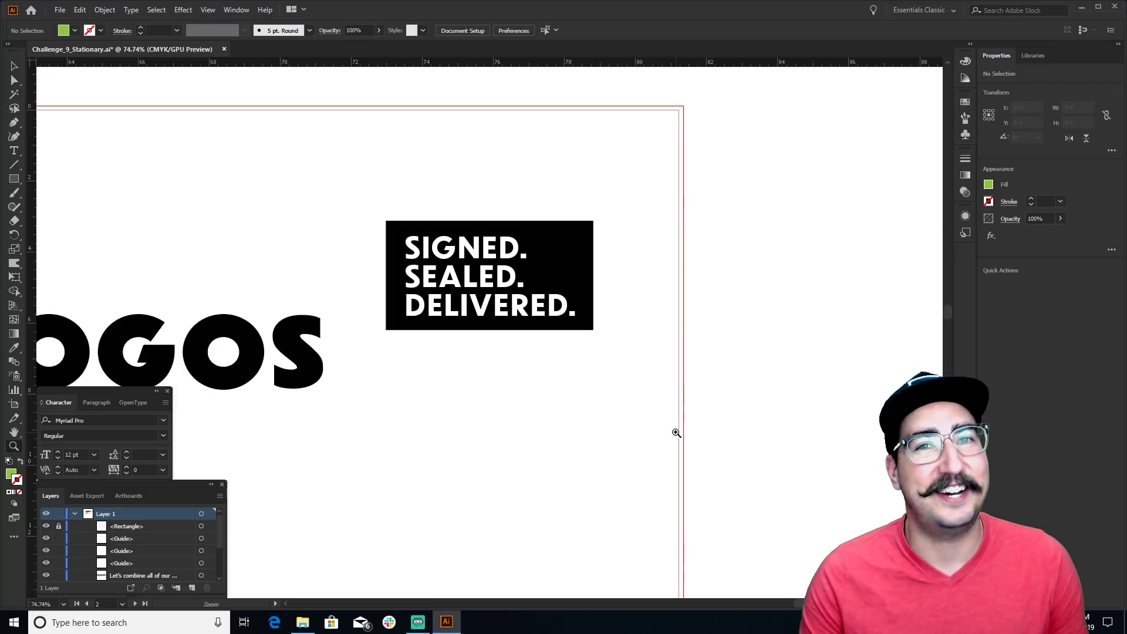
left_click_drag(490, 322, 660, 178)
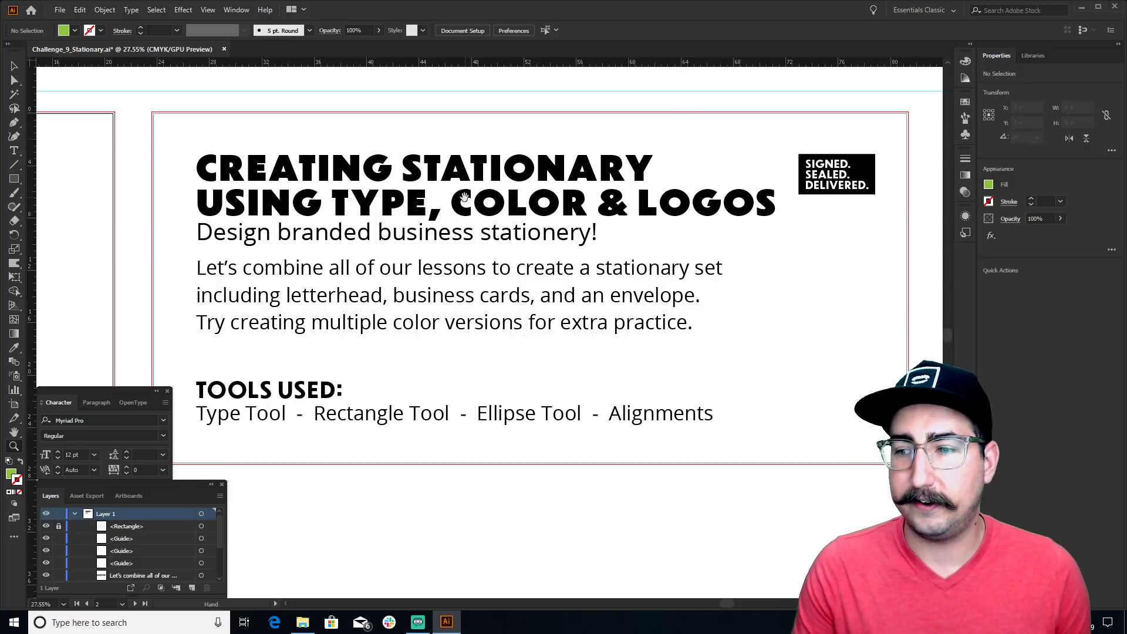
scroll(763, 206, "left", 10)
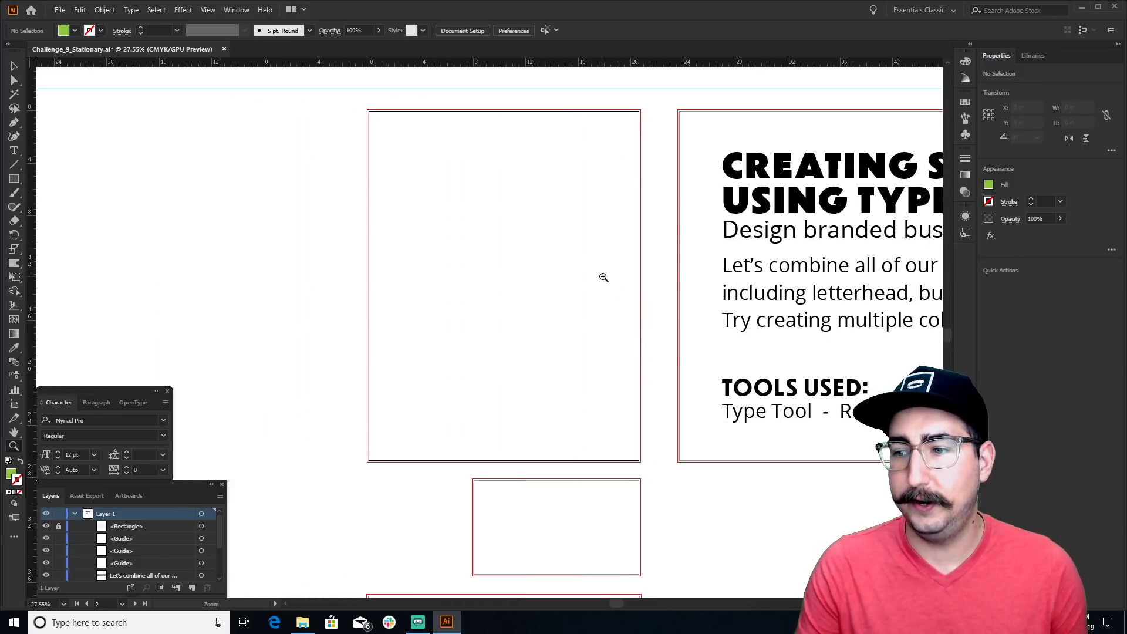
scroll(601, 276, "down", 1)
left_click_drag(601, 276, 468, 276)
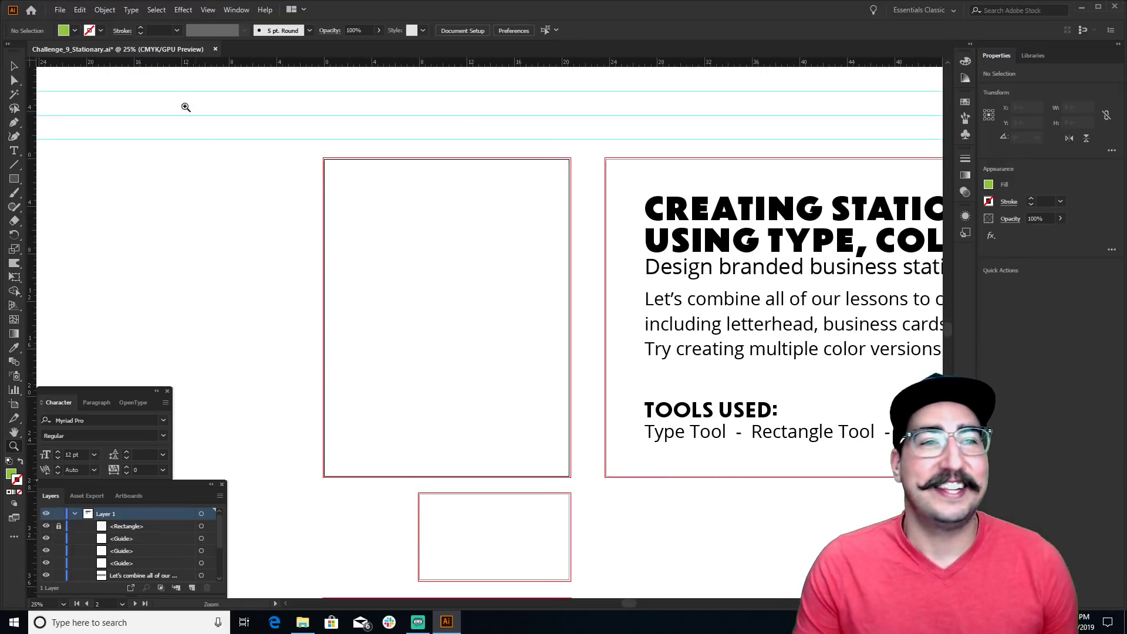
key("v")
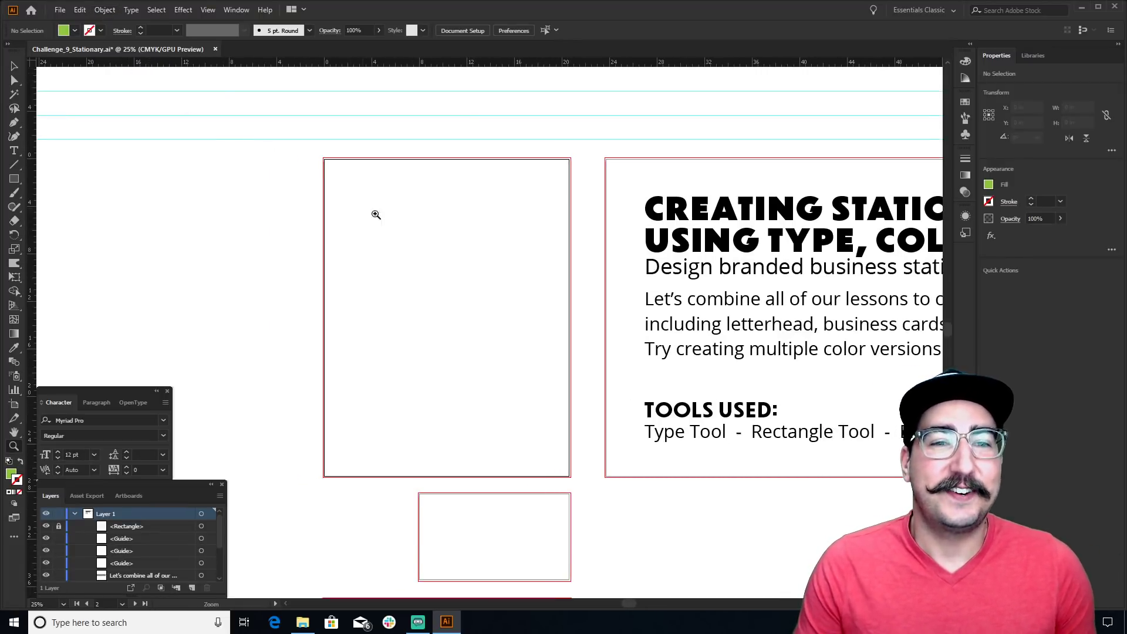
left_click_drag(493, 237, 422, 201)
left_click(362, 216)
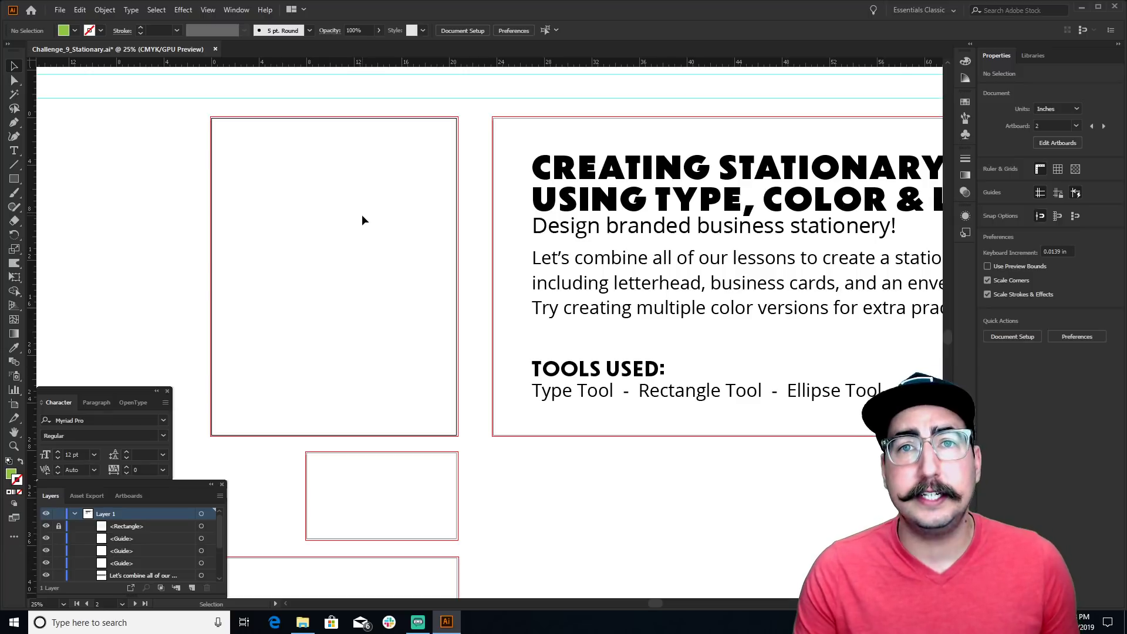
key("m")
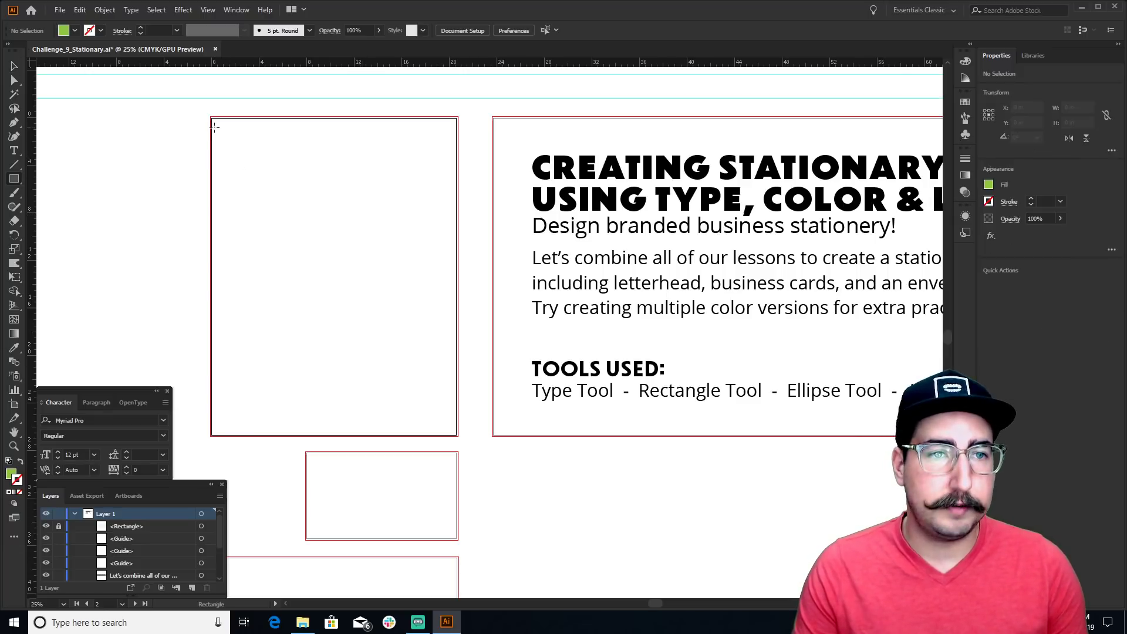
left_click_drag(190, 104, 472, 153)
key("ctrl+z")
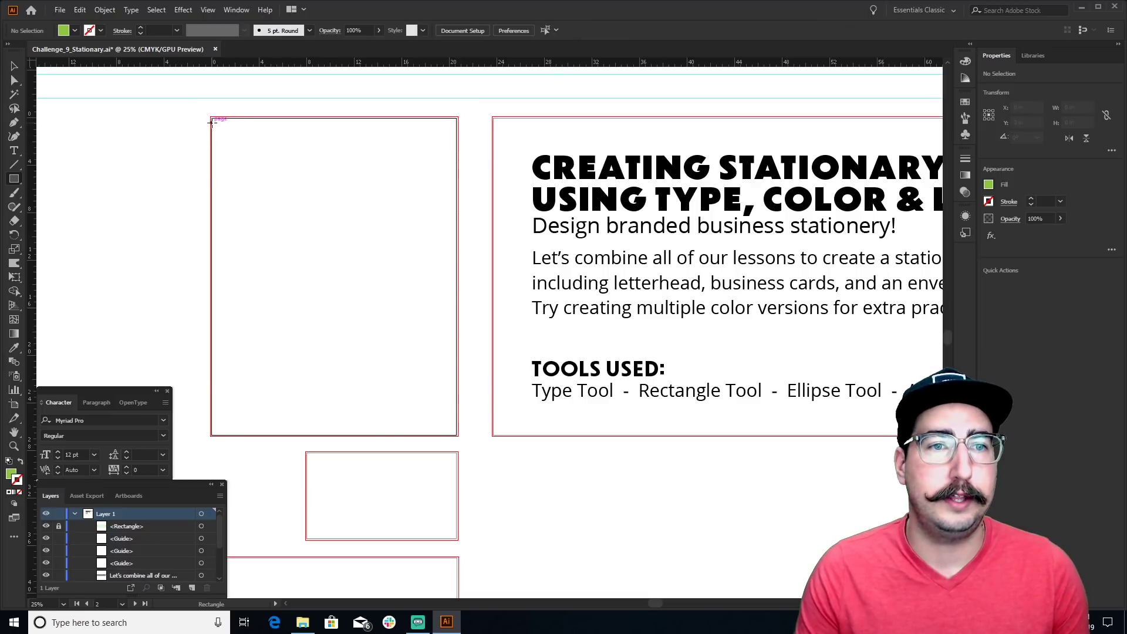
left_click_drag(212, 118, 458, 167)
key("ctrl+equal")
key("ctrl+equal")
key("ctrl+equal")
left_click_drag(797, 222, 781, 221)
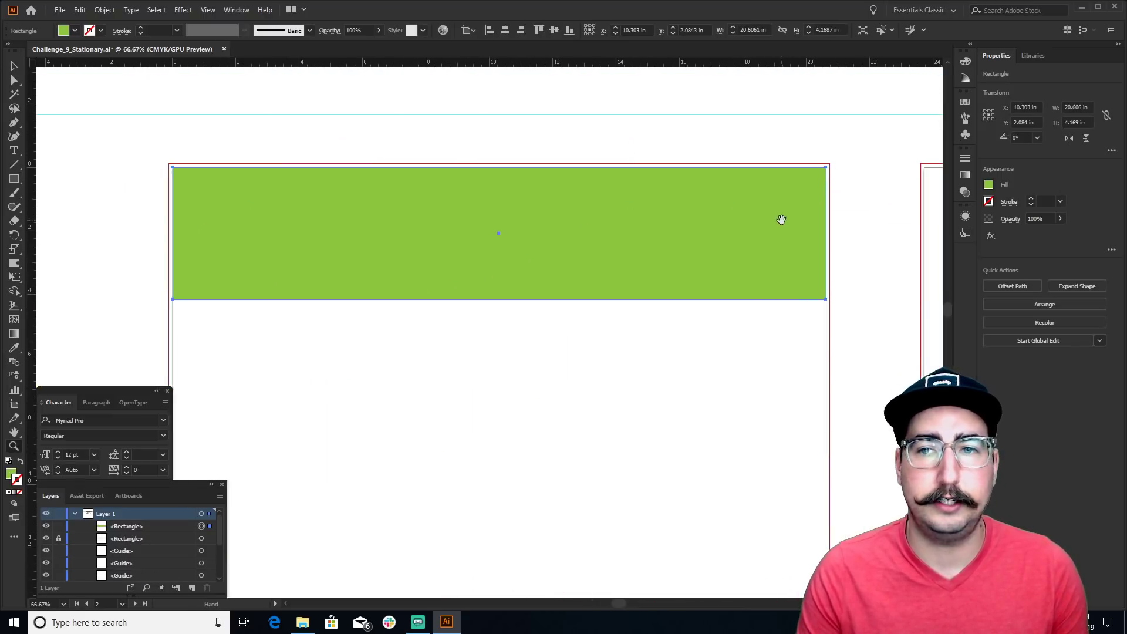
key("v")
left_click(790, 144)
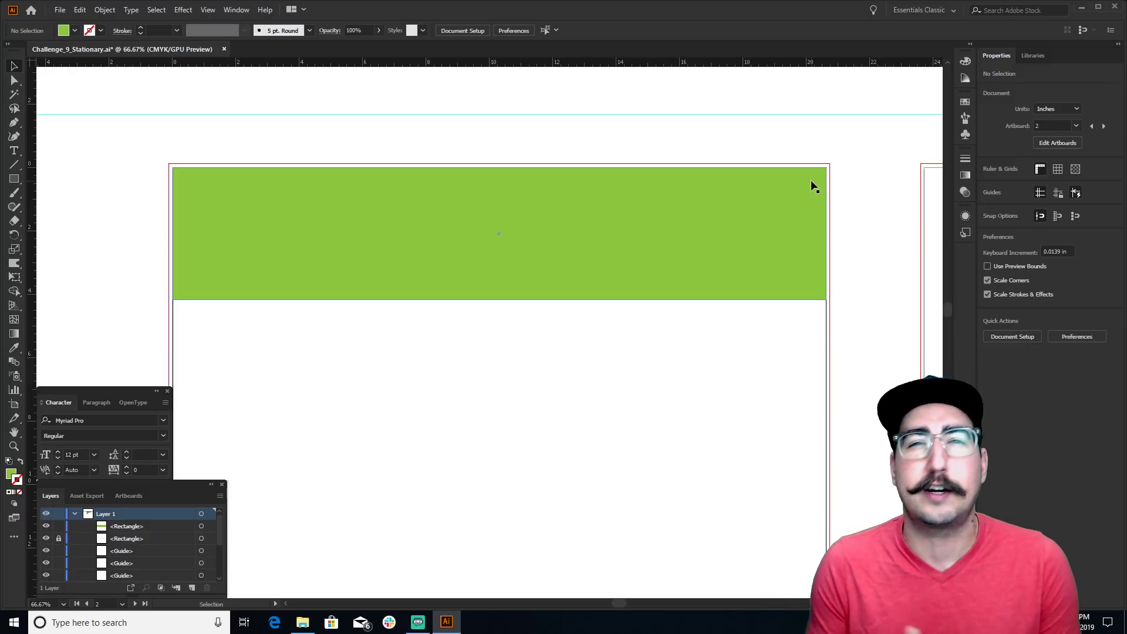
left_click(811, 187)
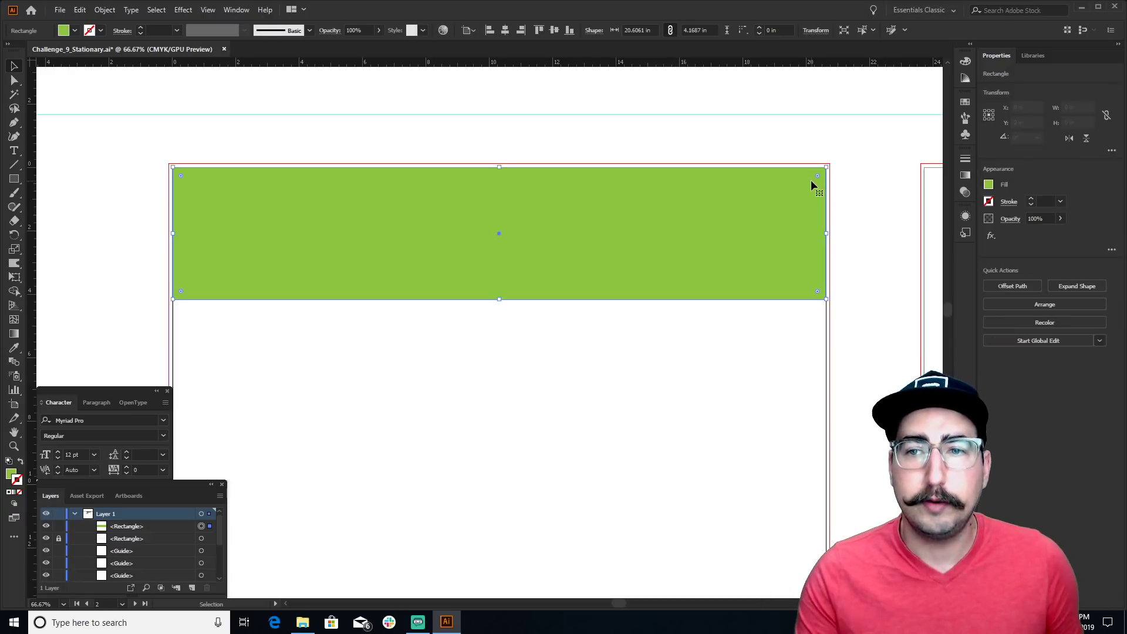
key("Delete")
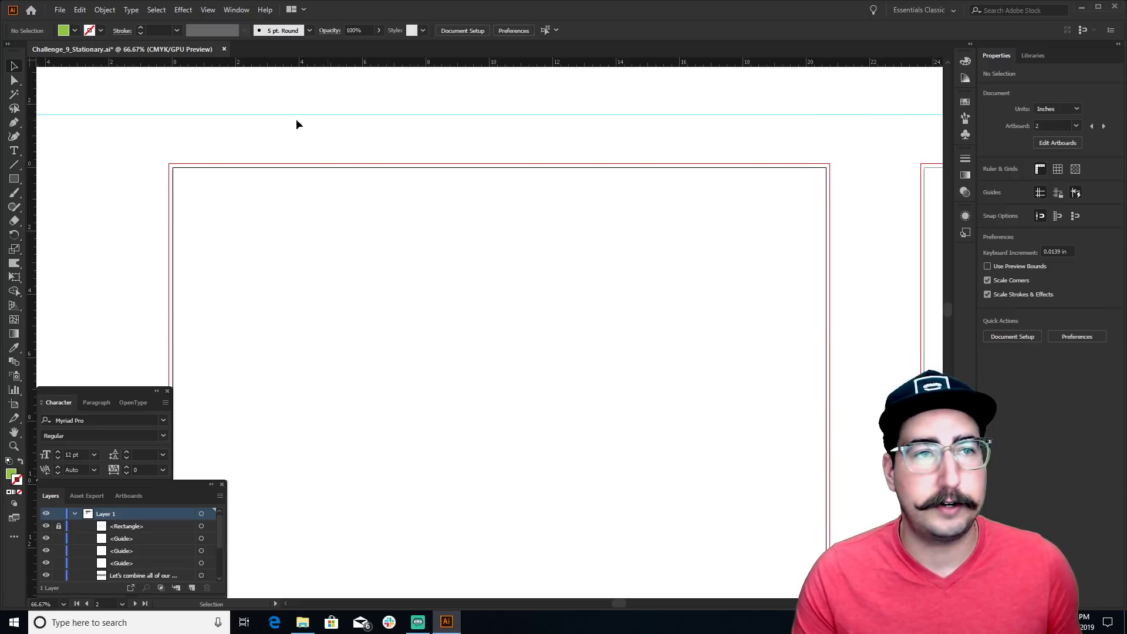
left_click(60, 10)
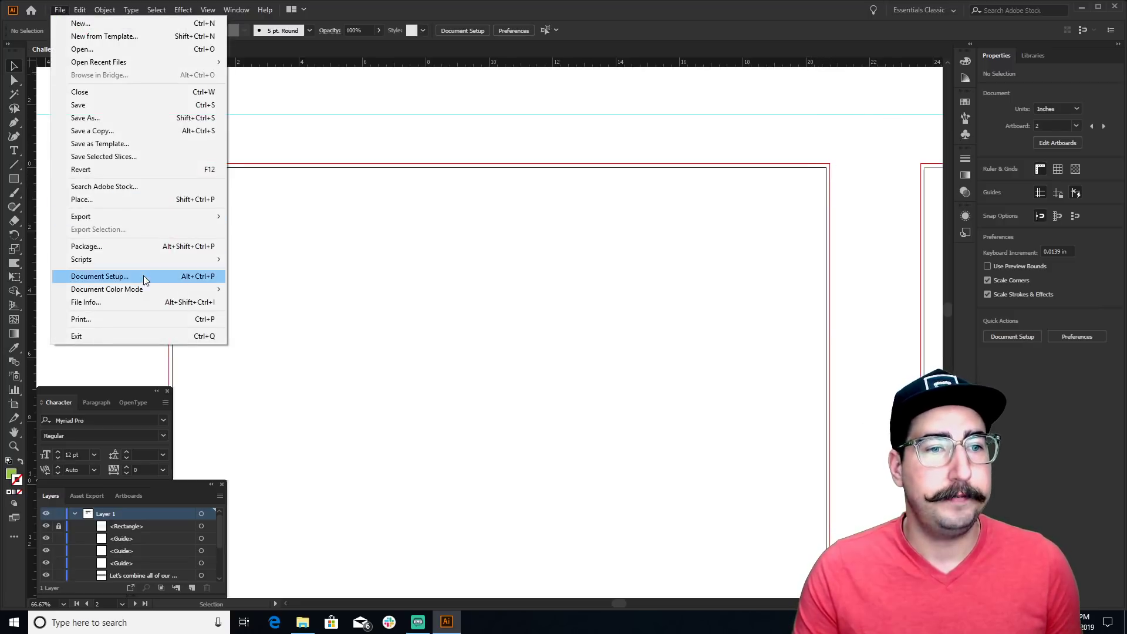
left_click(143, 276)
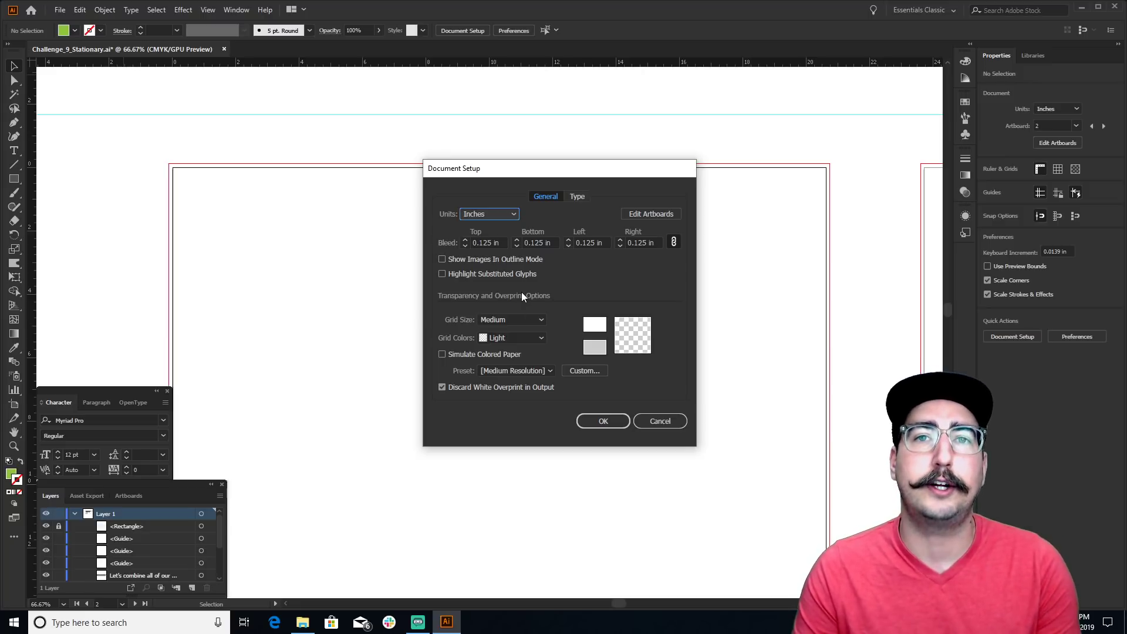
left_click(589, 421)
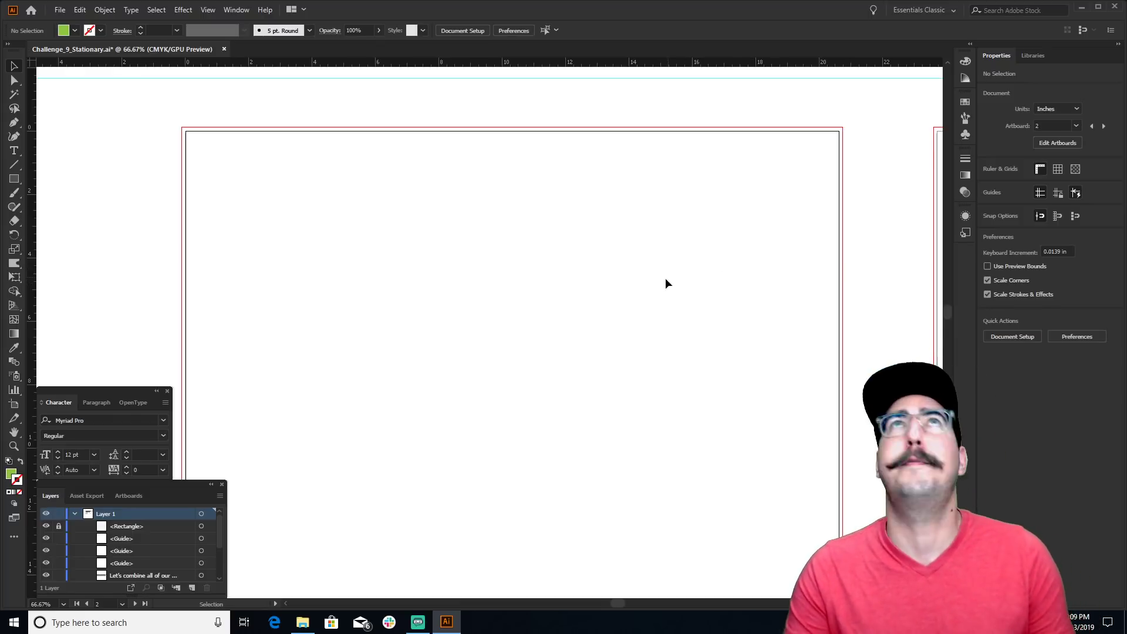
Draw a thin 2.238 in green bar across the letterhead's top edge, reaching the bleed
key("z")
left_click(517, 294, "alt")
left_click_drag(528, 299, 530, 240)
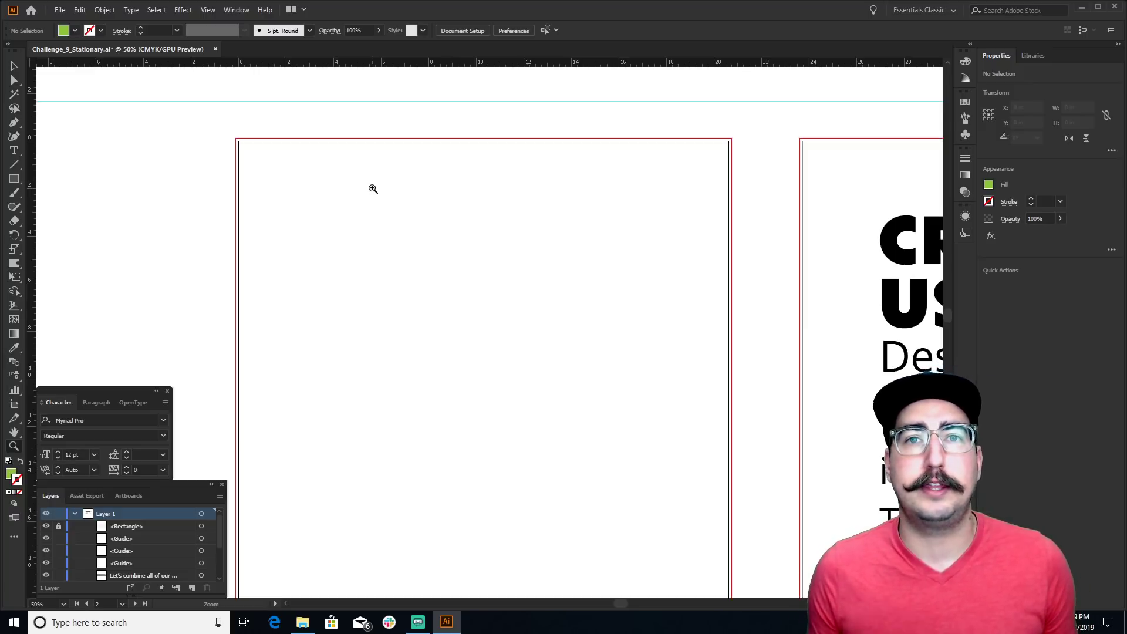
key("m")
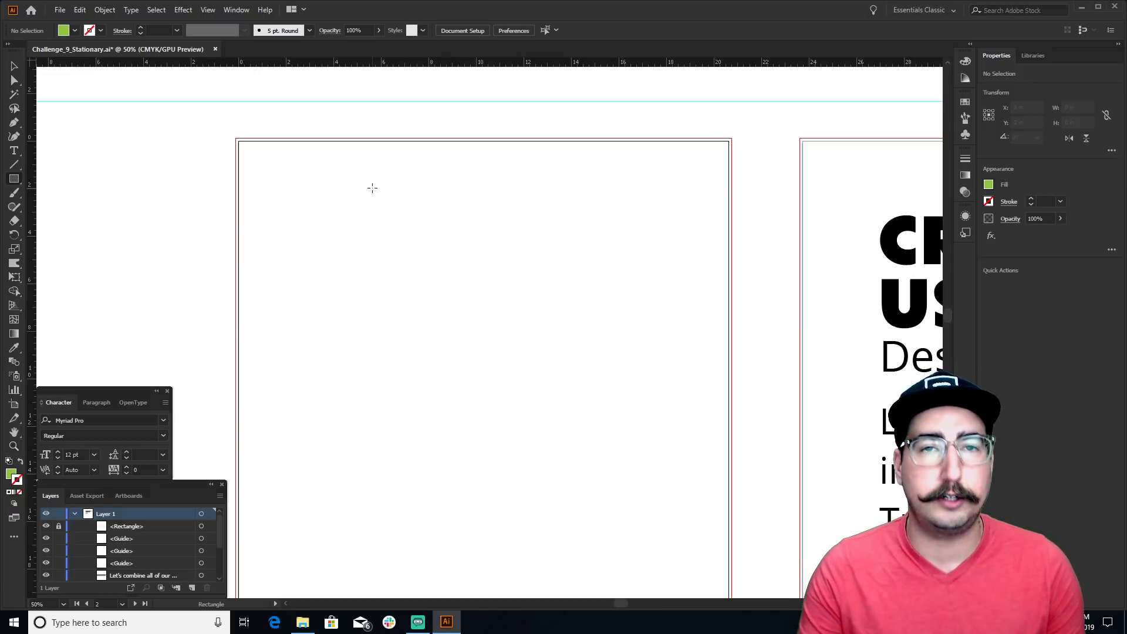
mouse_move(238, 141)
left_mouse_down()
mouse_move(690, 269)
mouse_move(719, 239)
left_mouse_up()
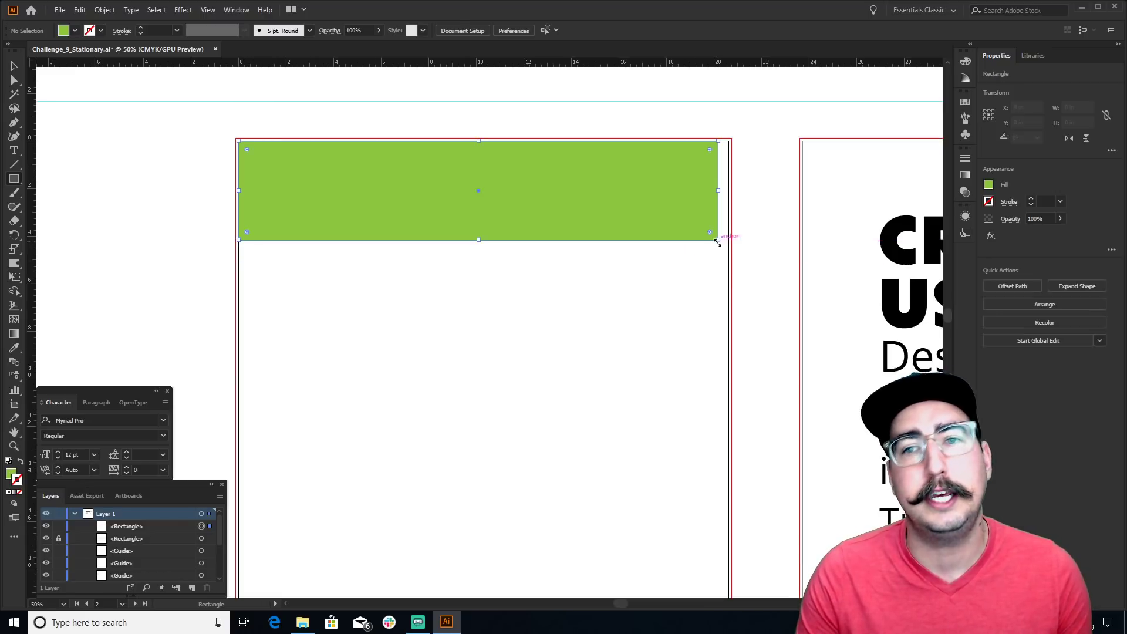
left_click_drag(507, 320, 377, 432)
key("v")
key("ctrl+z")
key("Delete")
key("m")
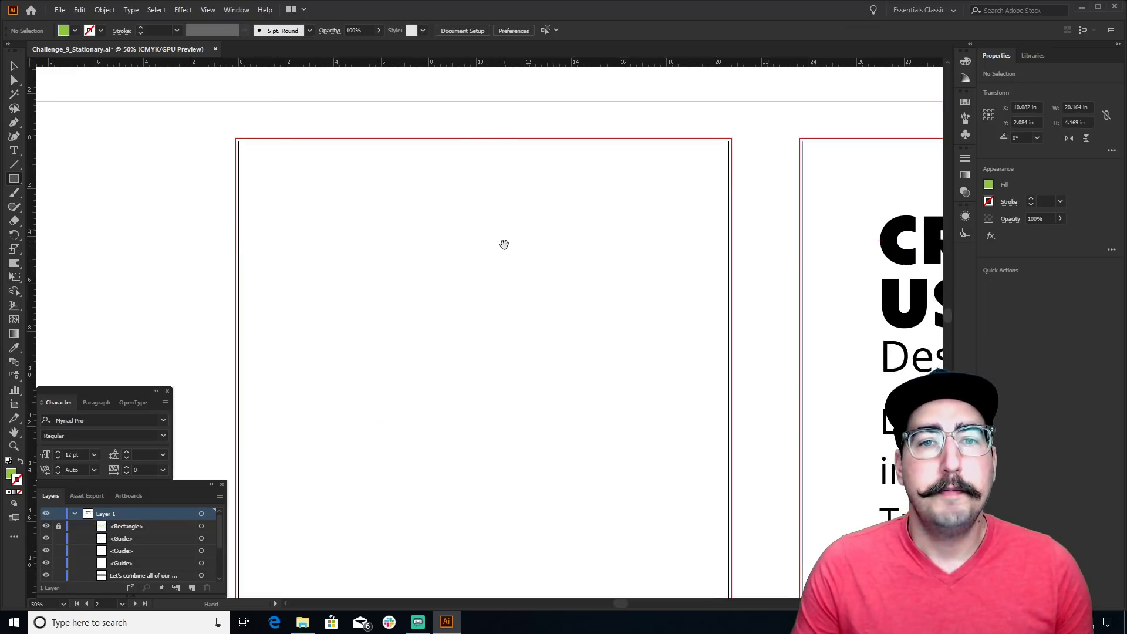
left_click_drag(503, 244, 481, 204)
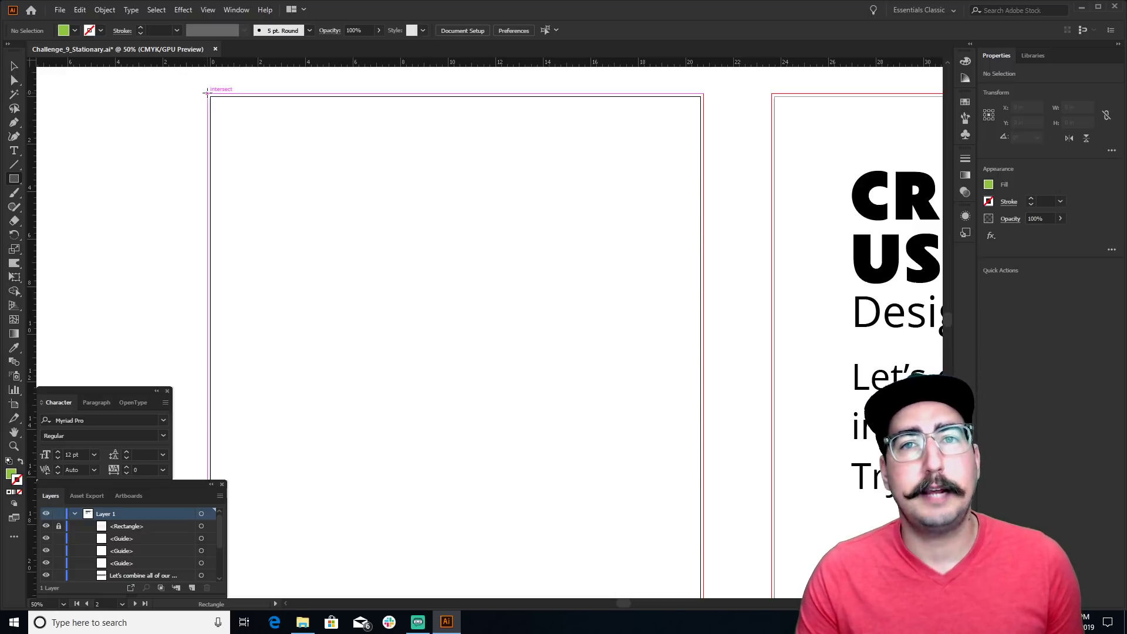
left_click_drag(207, 92, 703, 147)
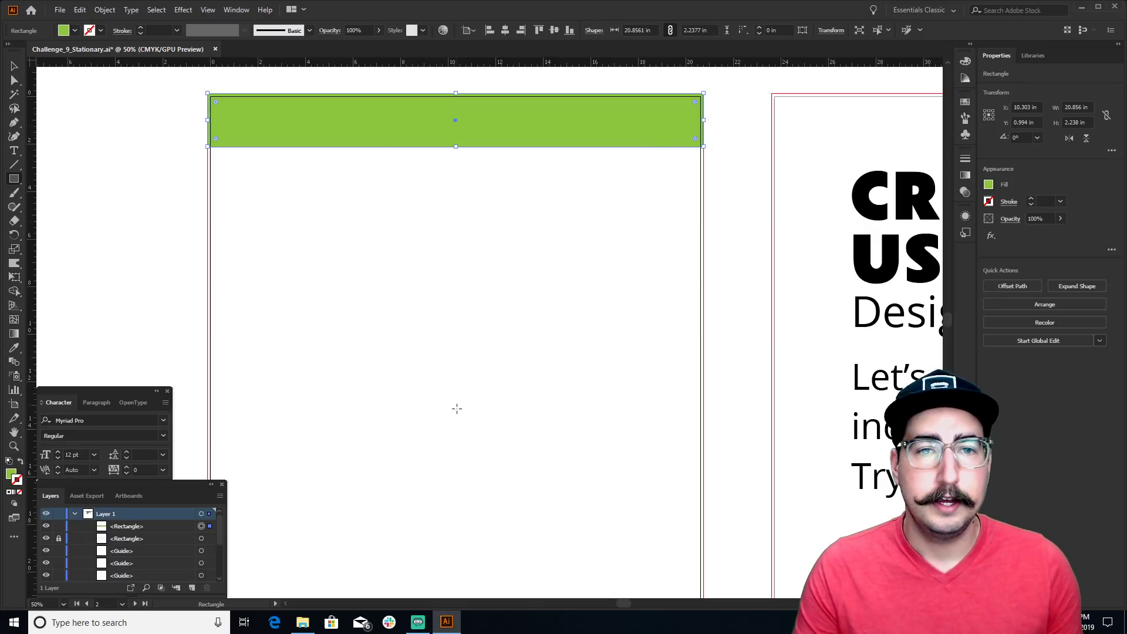
Draw a deeper green footer band along the letterhead's bottom edge to the bleed
left_click_drag(480, 428, 475, 166)
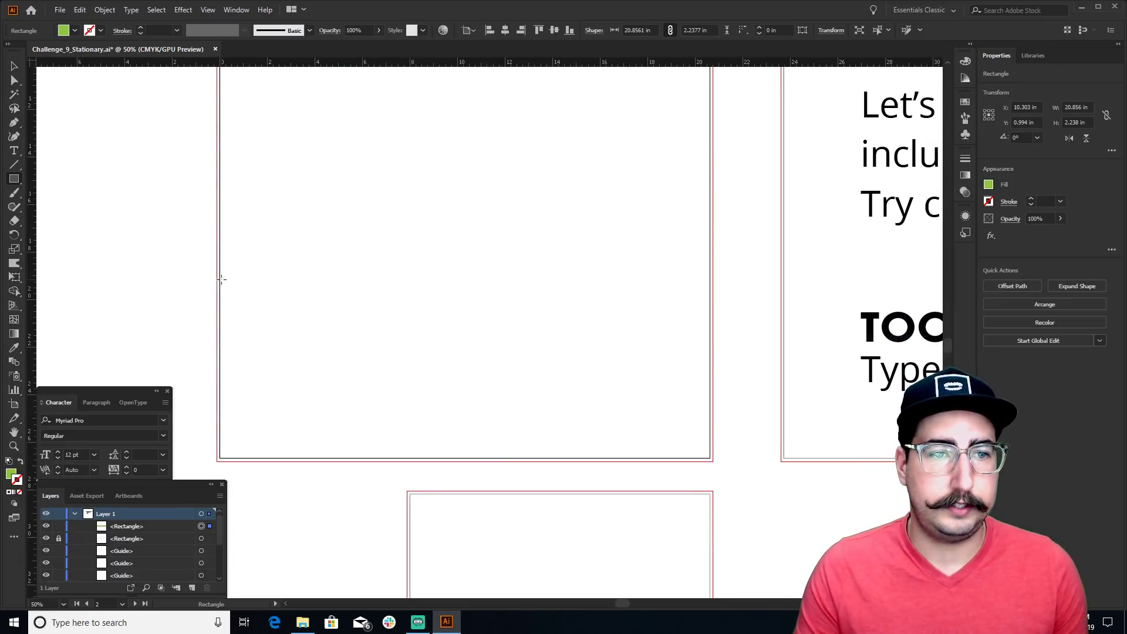
left_click_drag(217, 340, 712, 461)
key("z")
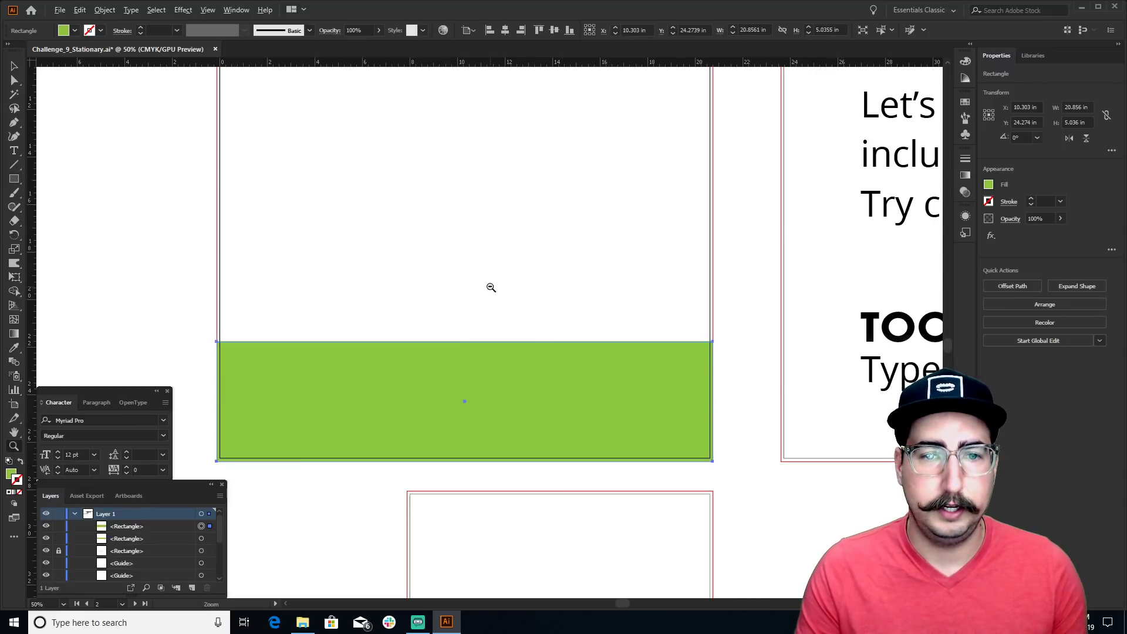
left_click(491, 284, "alt")
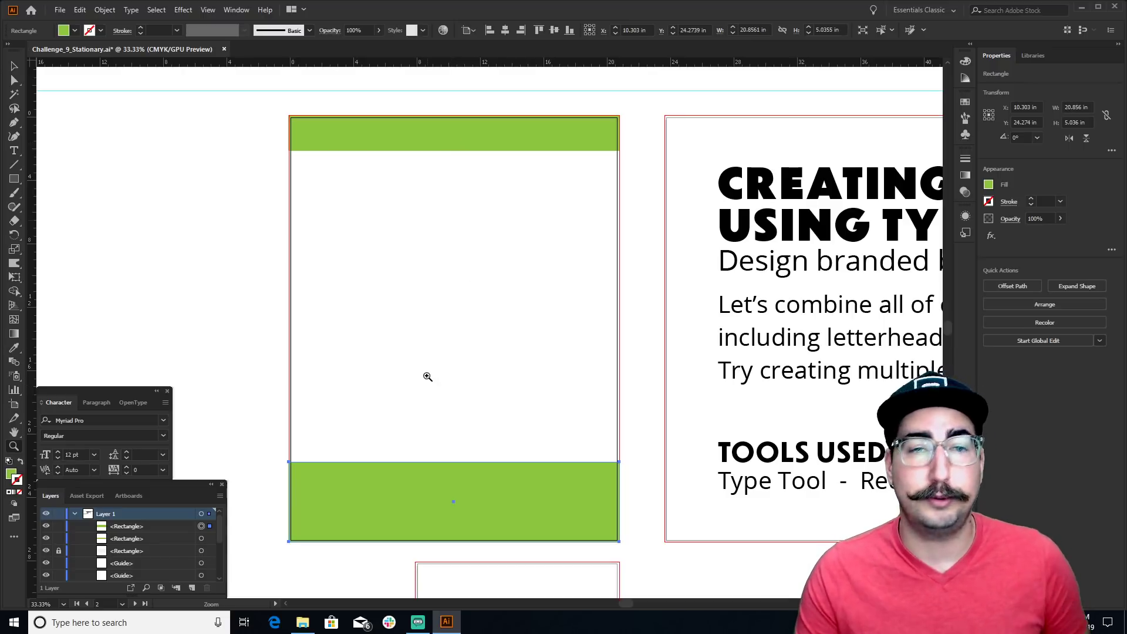
Hide the rulers with View > Rulers > Hide Rulers
key("v")
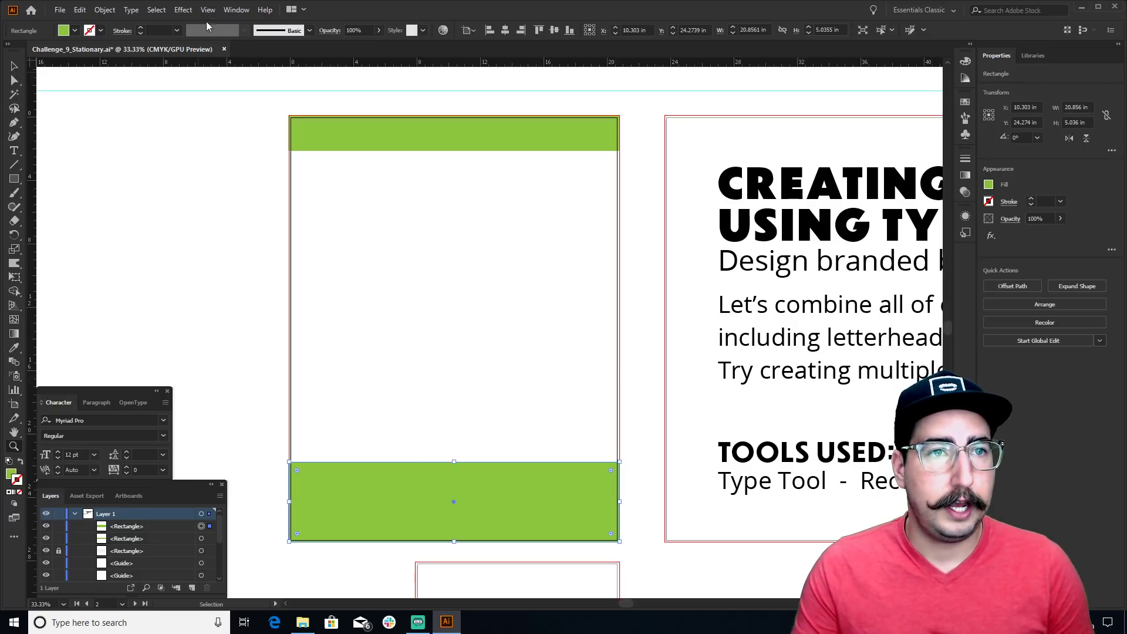
left_click(207, 10)
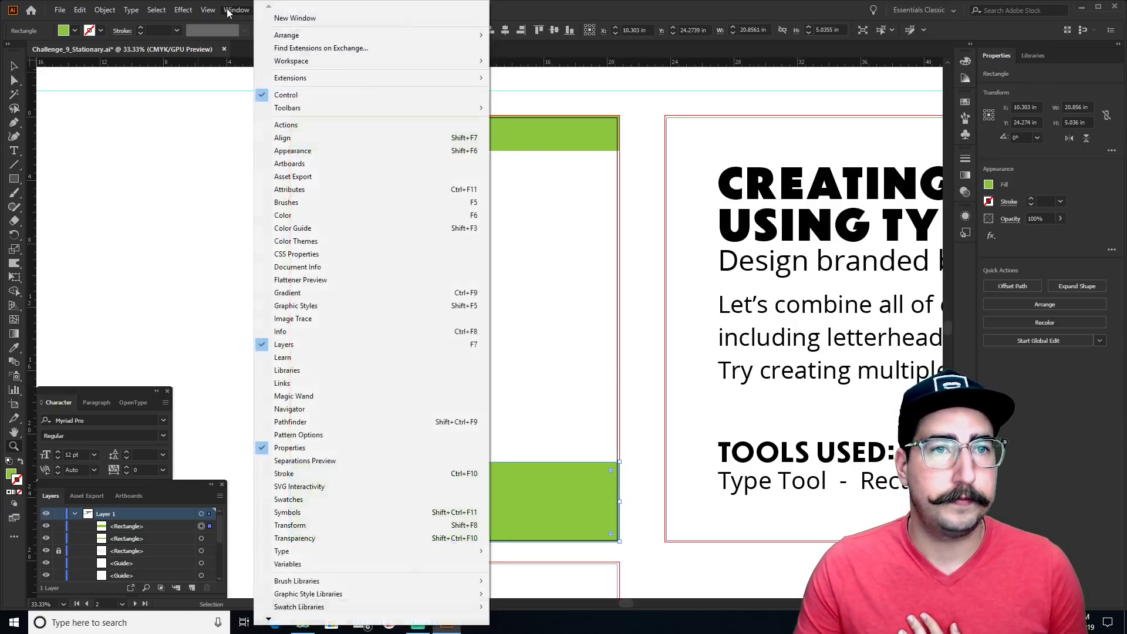
mouse_move(298, 417)
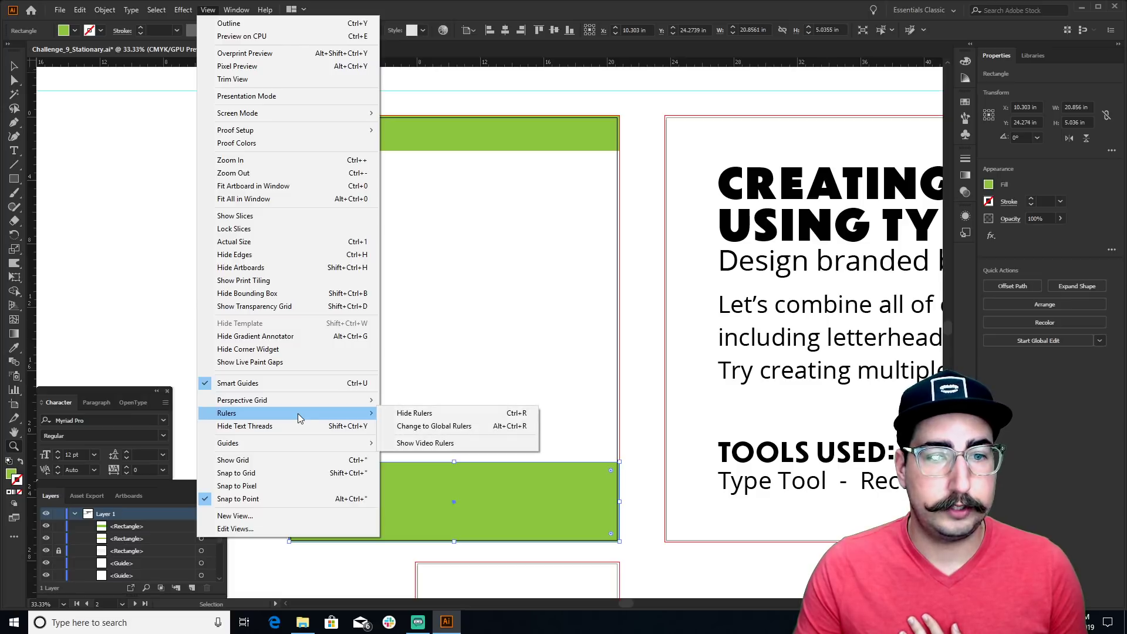
left_click(436, 415)
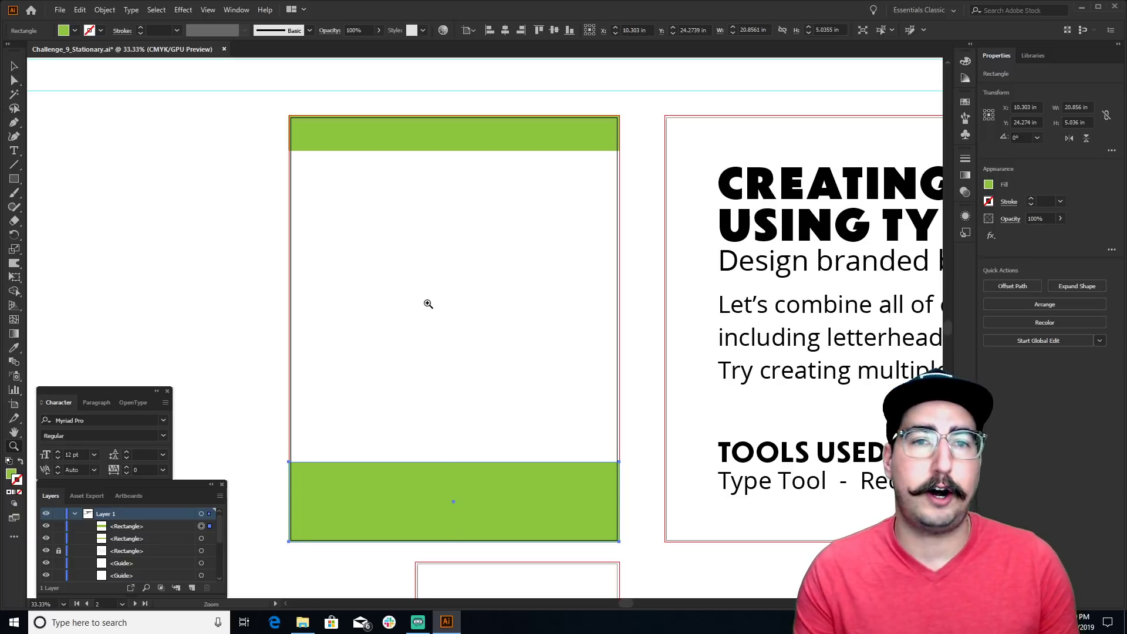
Show the rulers again with Ctrl+R, drag a vertical guide out, then undo it
key("ctrl+r")
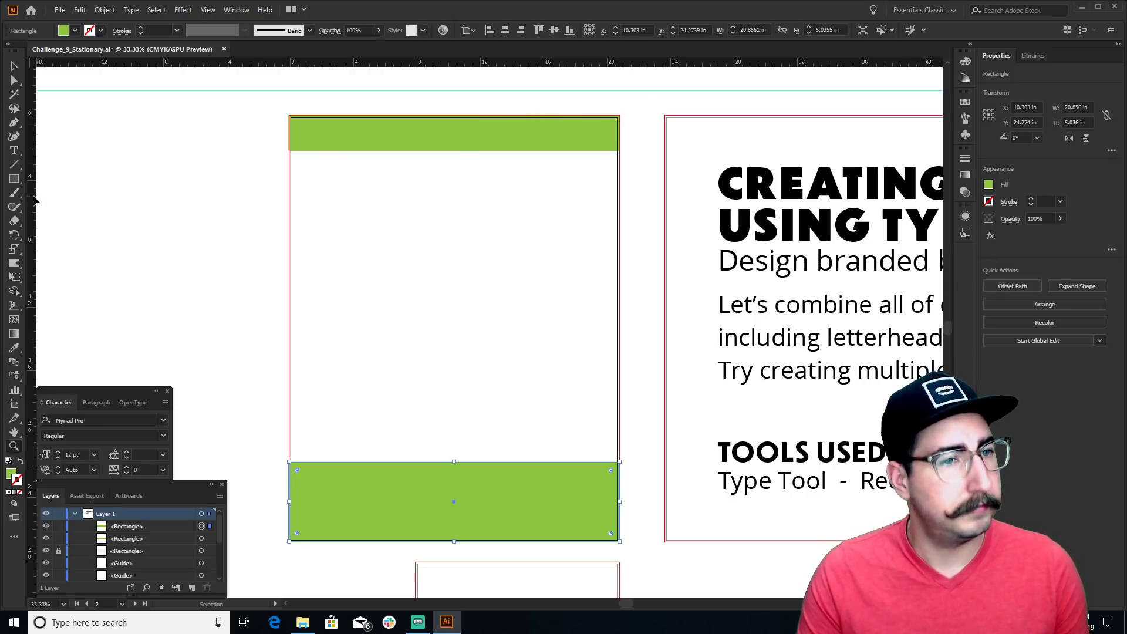
left_click_drag(32, 198, 368, 277)
key("ctrl+z")
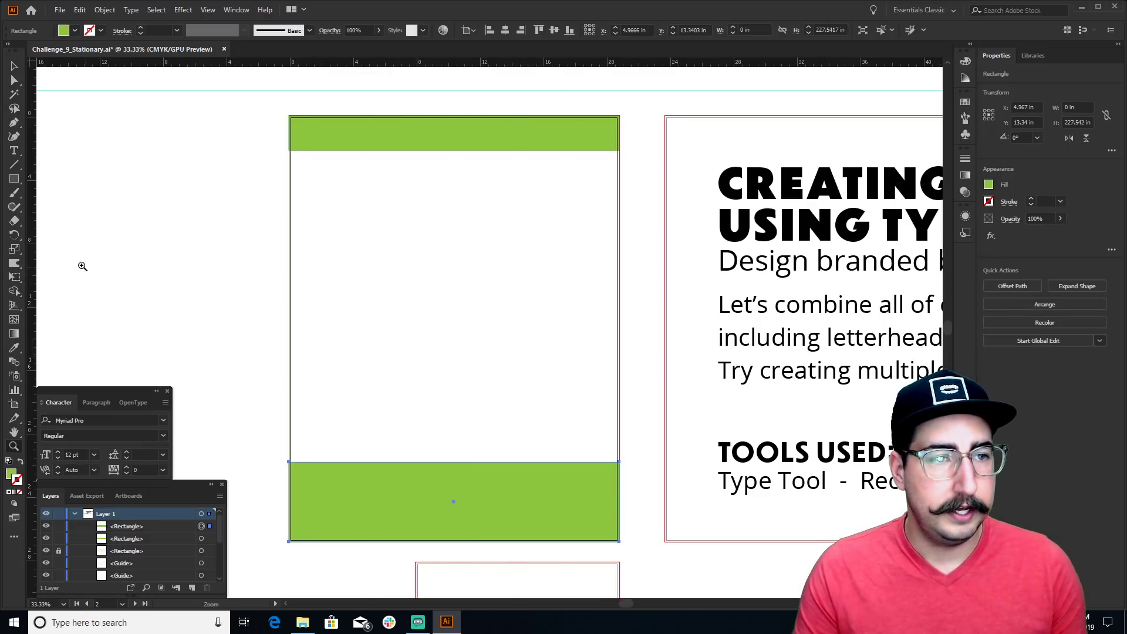
Drop a vertical guide down the centre of the letterhead
left_click_drag(31, 265, 452, 501)
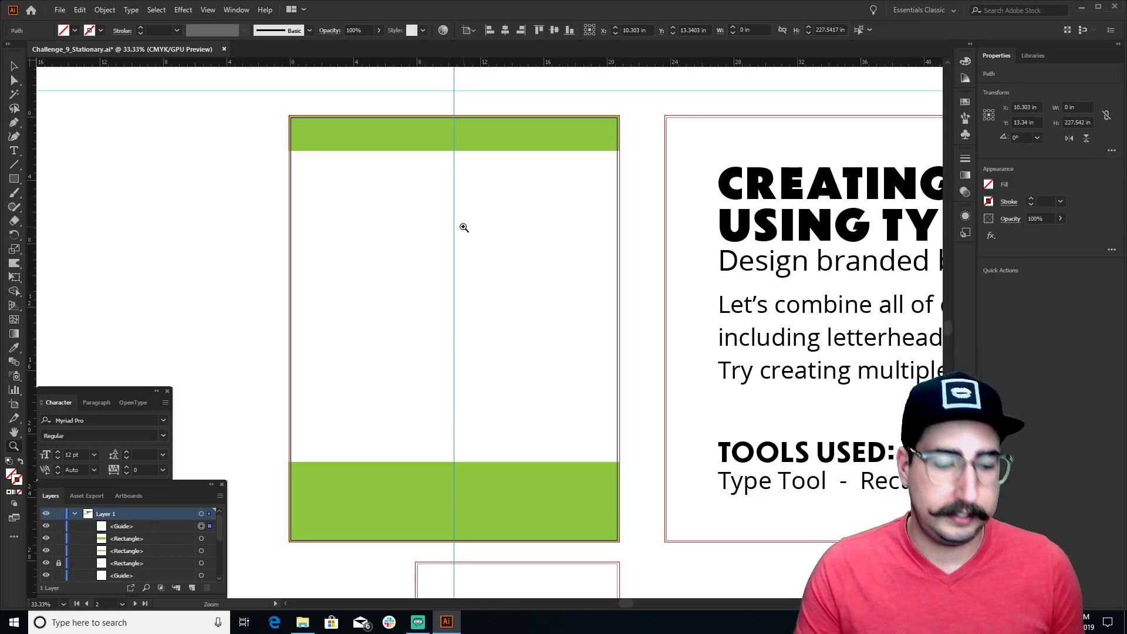
key("v")
left_click(498, 210)
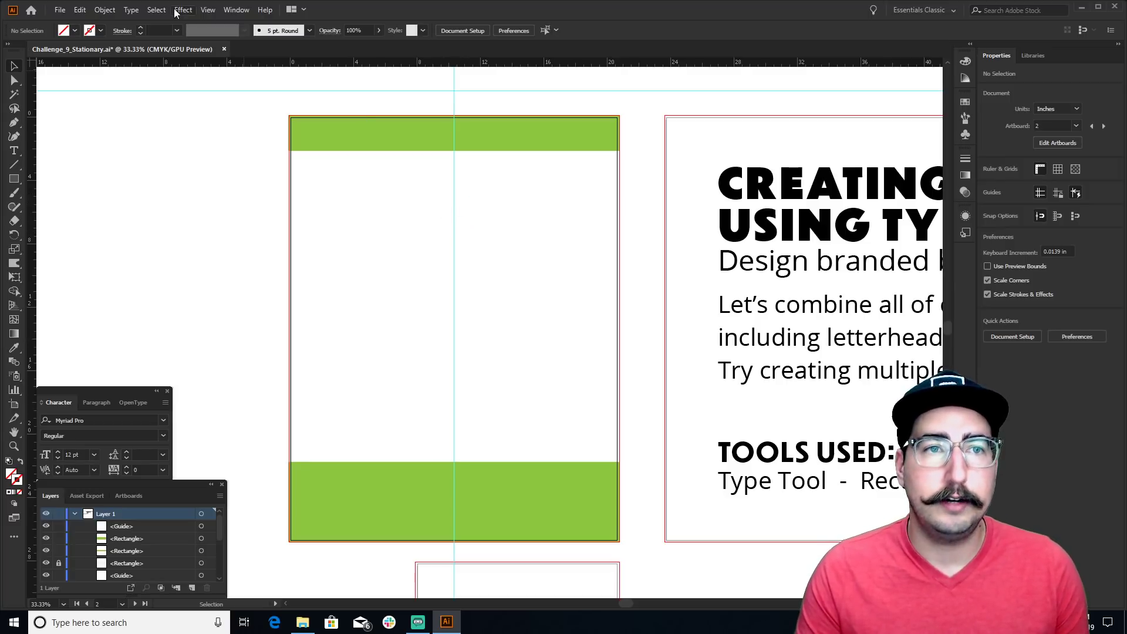
Lock all guides with View > Guides > Lock Guides
left_click(208, 10)
mouse_move(272, 397)
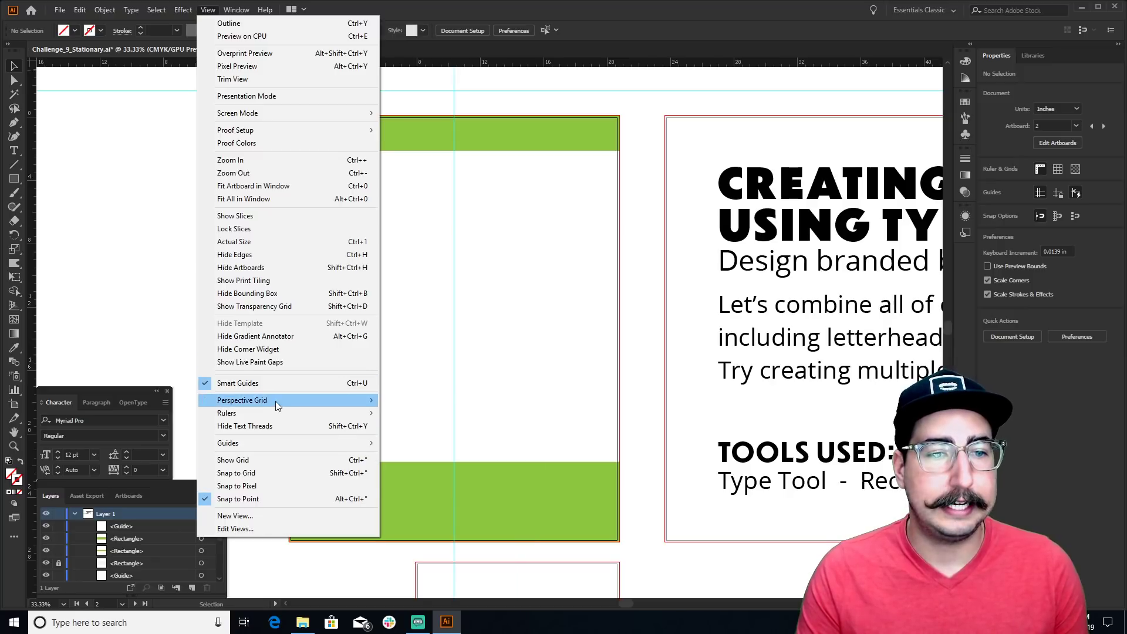
mouse_move(278, 449)
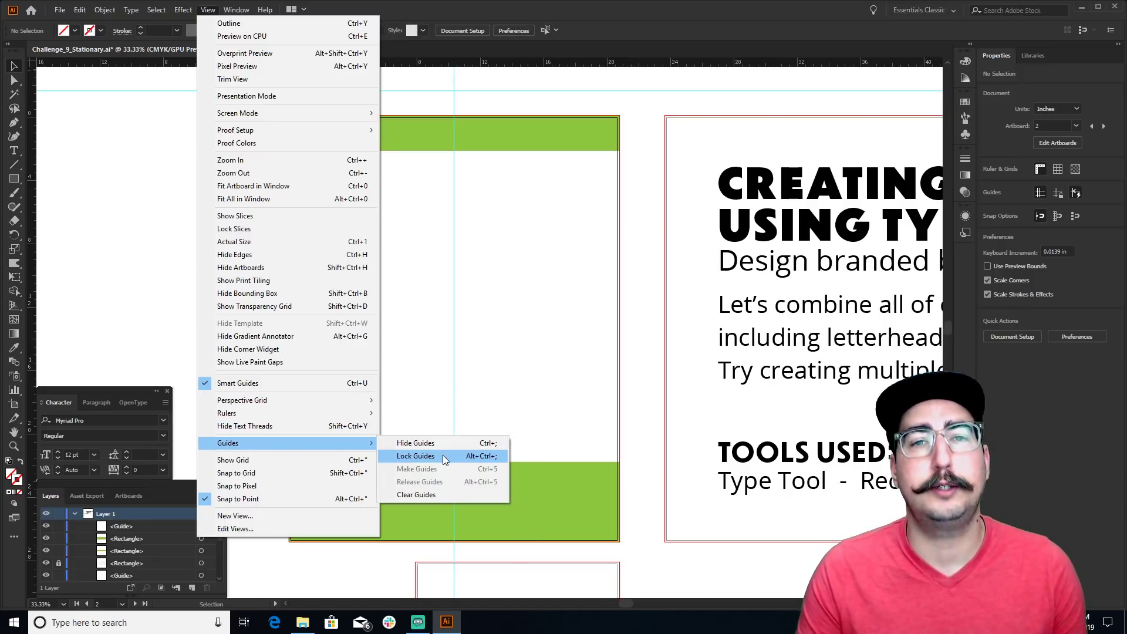
left_click(442, 456)
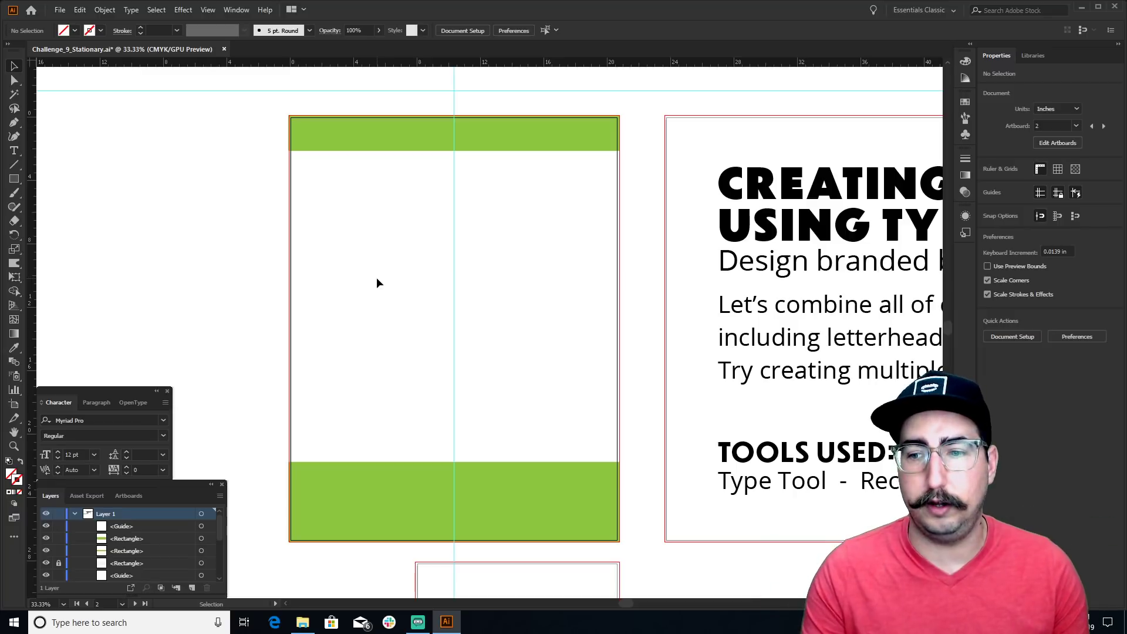
Select both the top green bar and the bottom green band
left_click(403, 149)
left_click(377, 483, "shift")
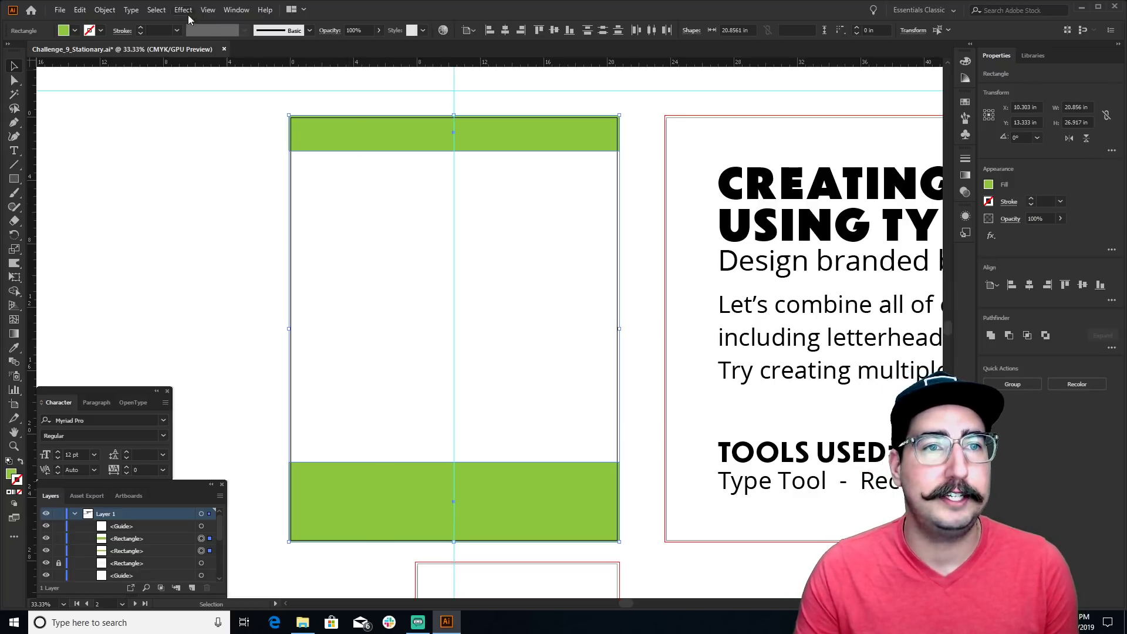
left_click(206, 10)
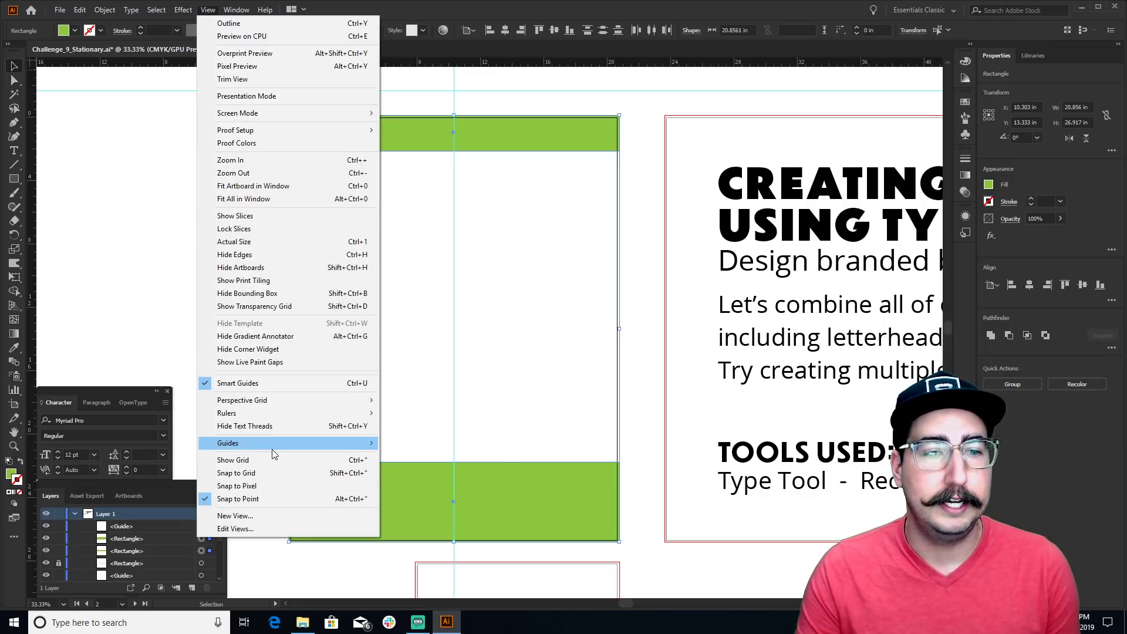
Convert both green bars into guides with Make Guides, then zoom in on the footer
mouse_move(285, 448)
left_click(416, 468)
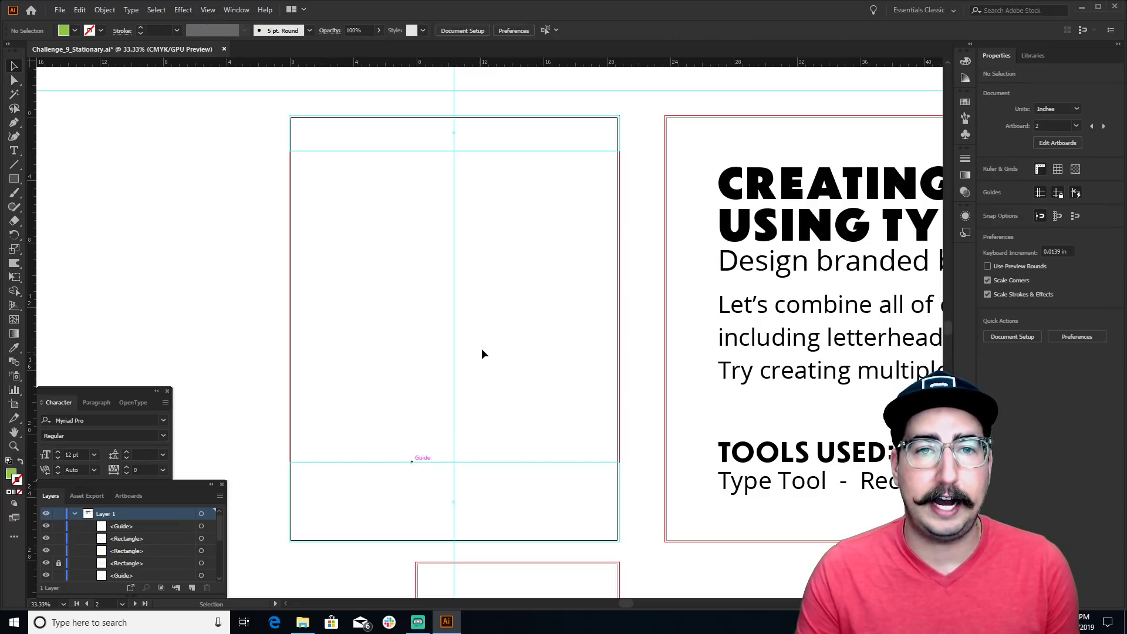
key("z")
left_click(447, 462)
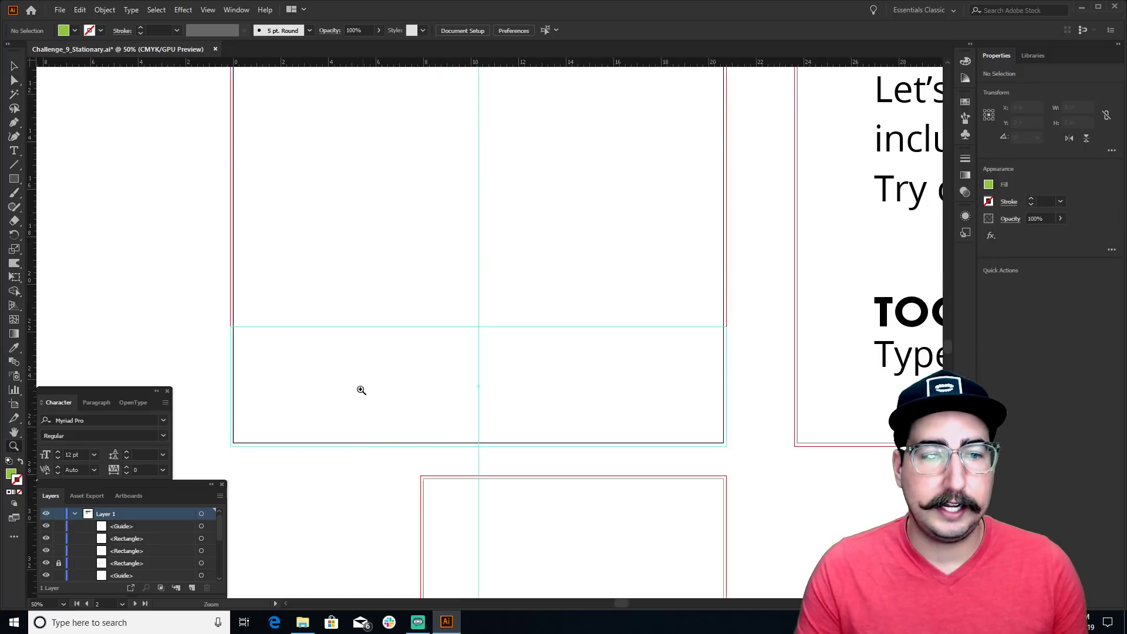
left_click(331, 358)
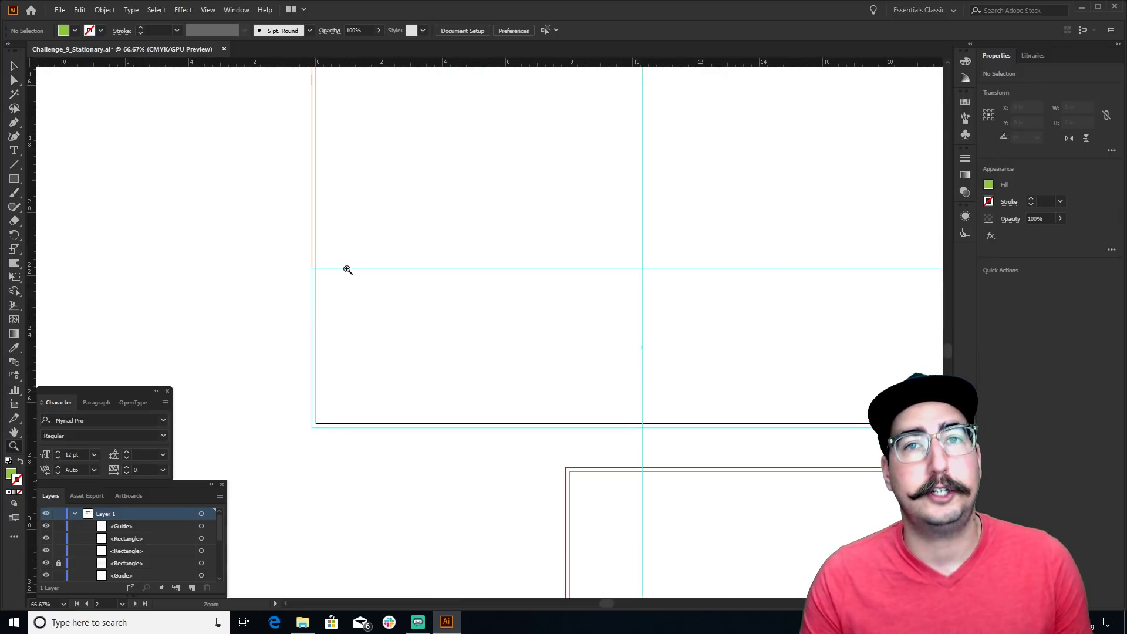
Toggle guide visibility to check the footer, then zoom back out to the whole letterhead
key("ctrl+semicolon")
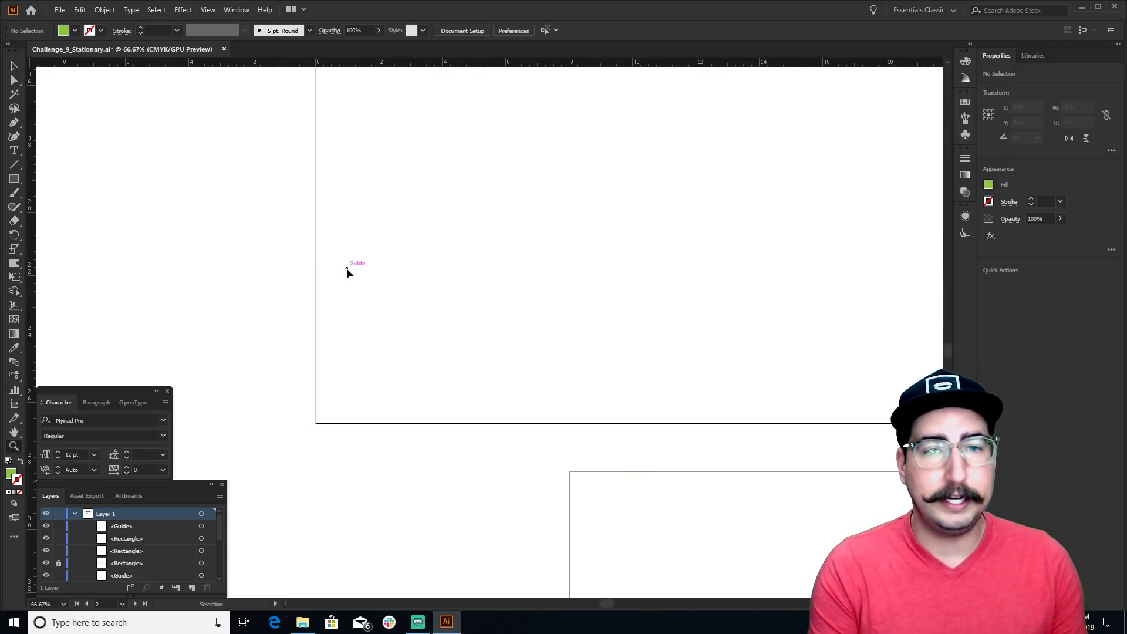
key("ctrl+semicolon")
key("ctrl+semicolon")
key("ctrl+semicolon")
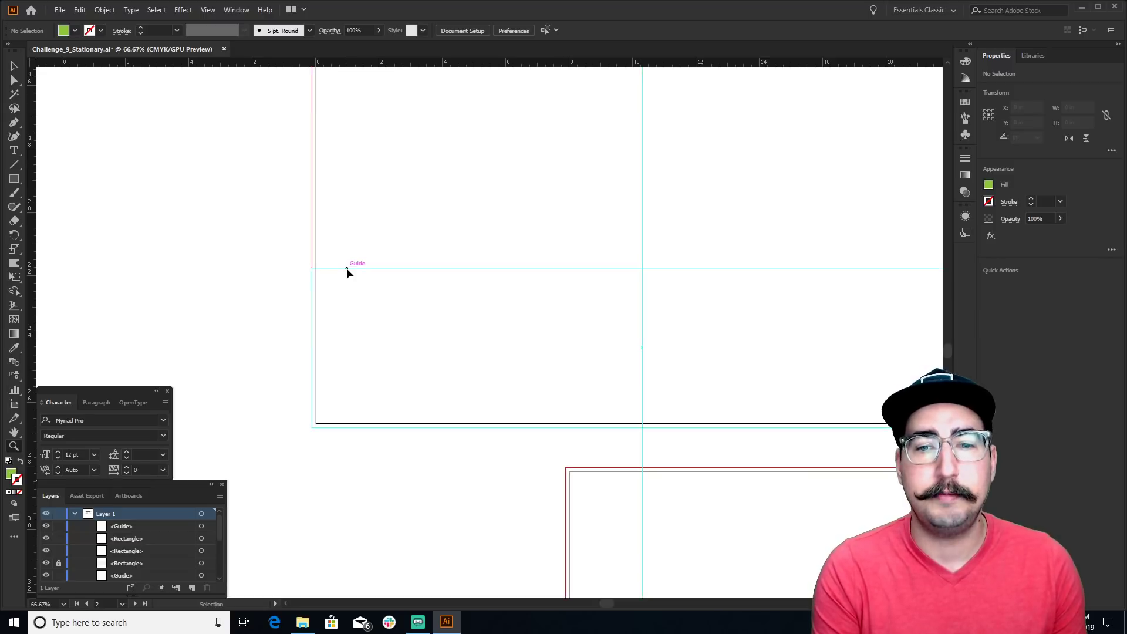
left_click(560, 271, "alt")
left_click(488, 311, "alt")
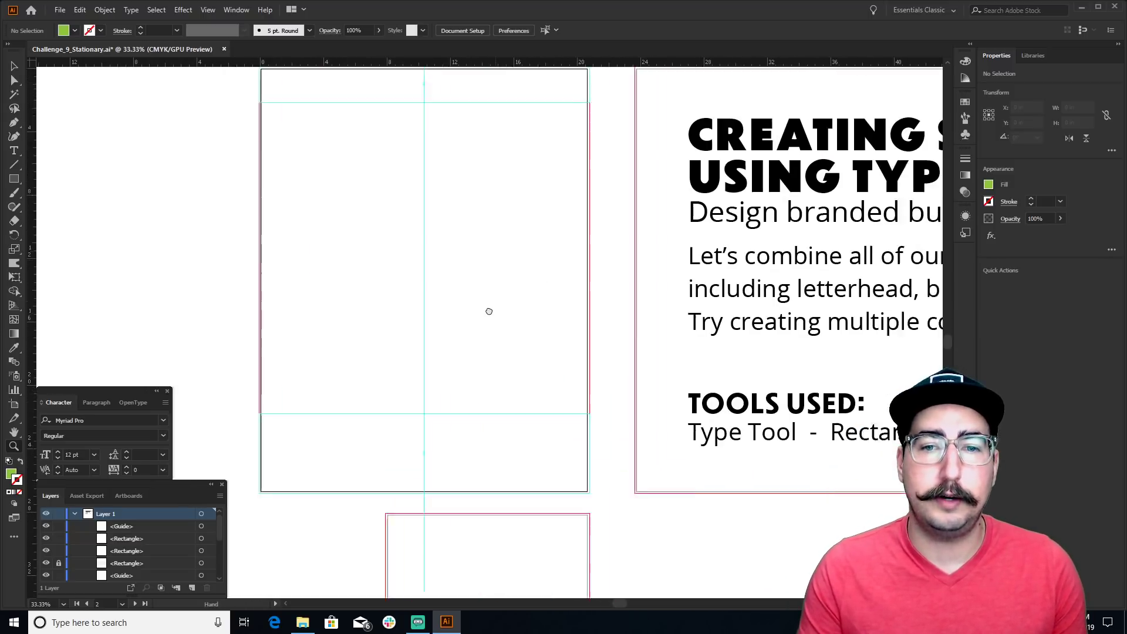
left_click_drag(470, 332, 477, 312)
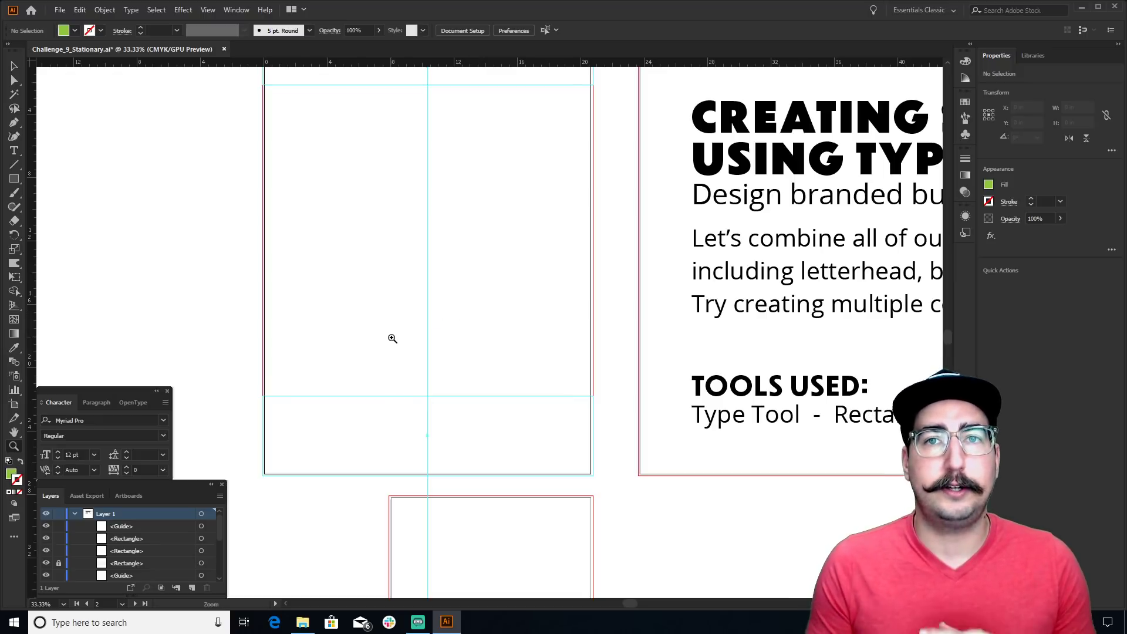
key("p")
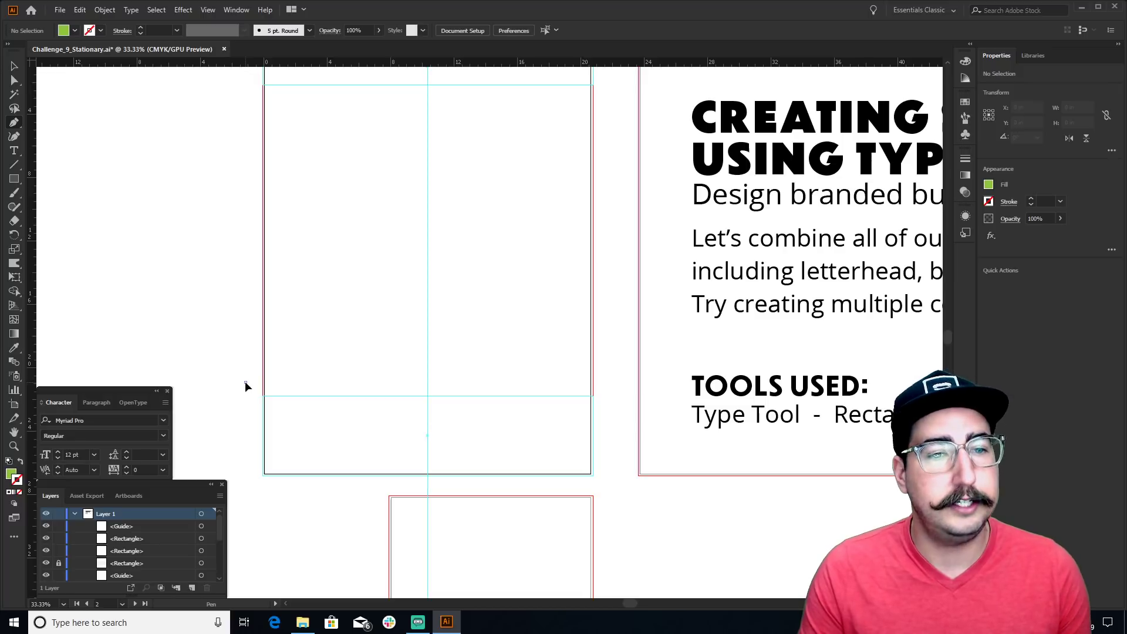
Pen-draw a closed green footer shape with a curved top, extending past the letterhead's bottom and sides
left_click_drag(245, 381, 332, 382)
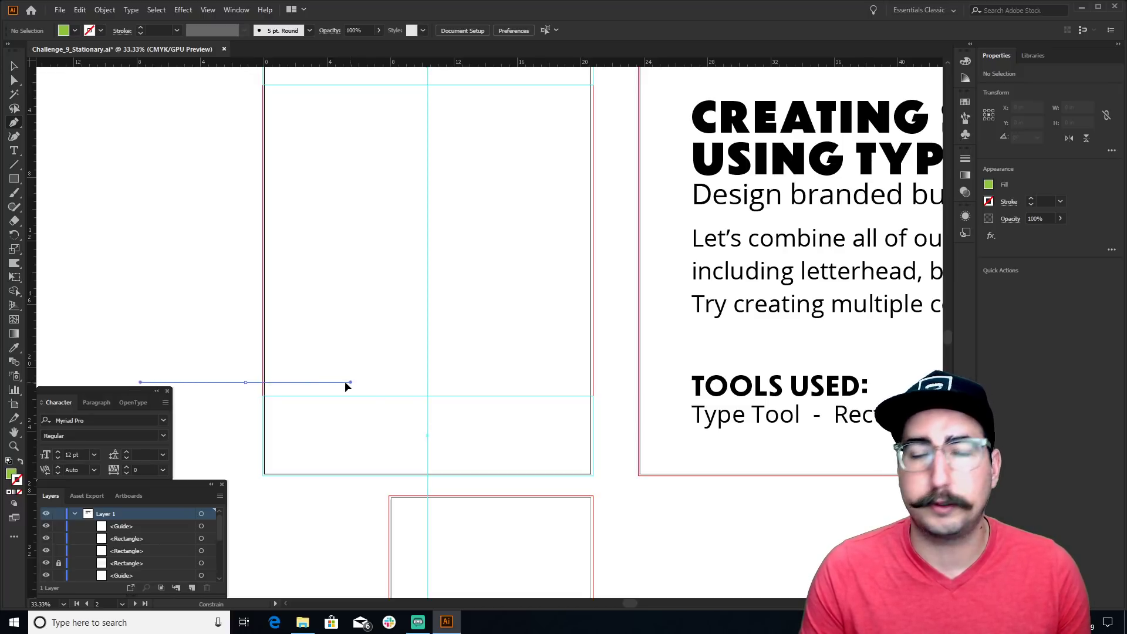
mouse_move(339, 382)
left_mouse_down()
mouse_move(187, 382)
mouse_move(351, 383)
left_mouse_up()
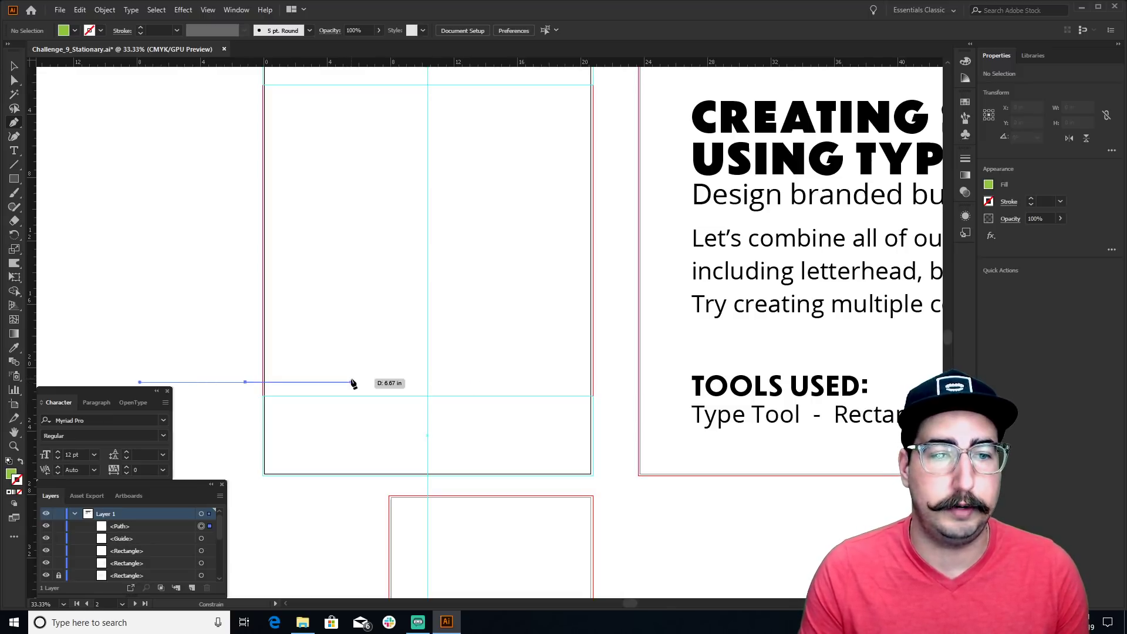
left_click_drag(496, 422, 577, 423)
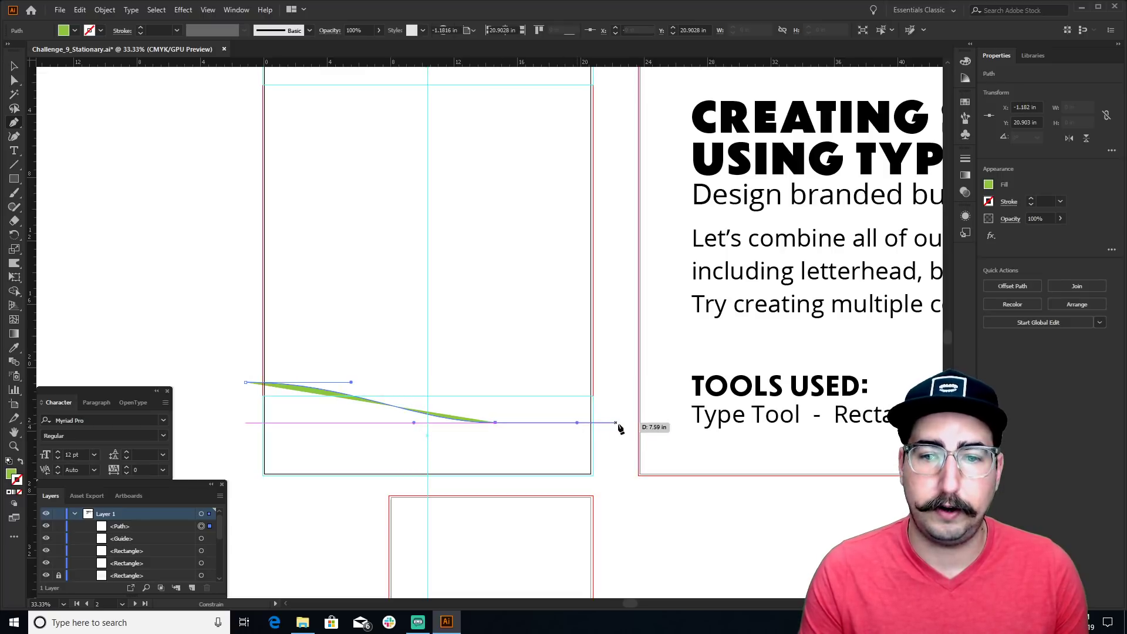
left_click(618, 422)
left_click(615, 487)
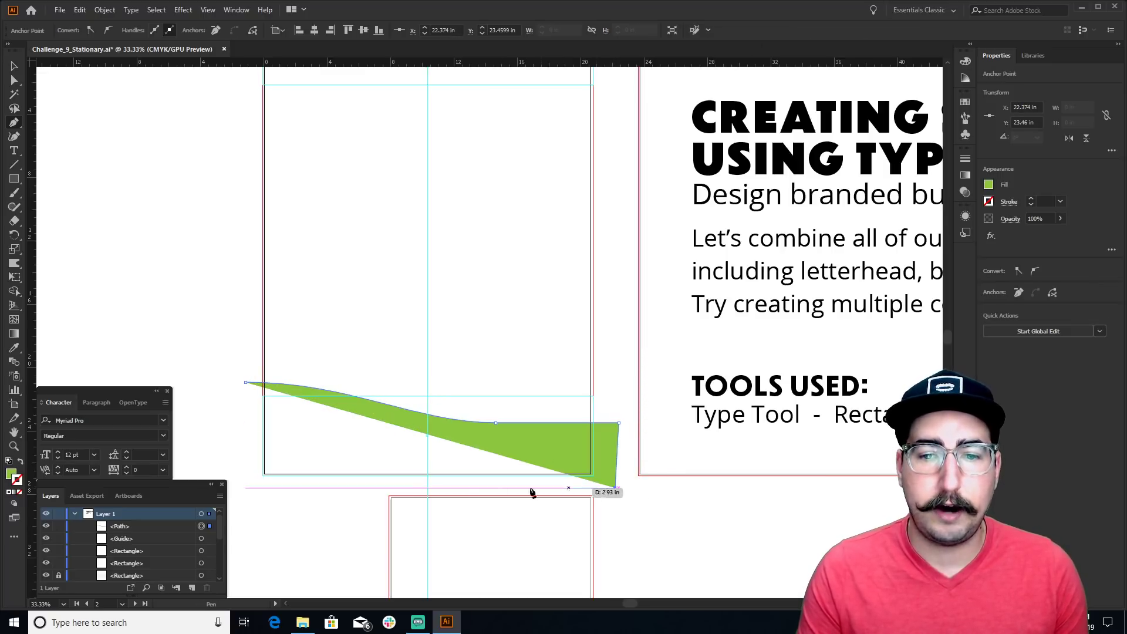
left_click(230, 488)
left_click(222, 420)
left_click(246, 382)
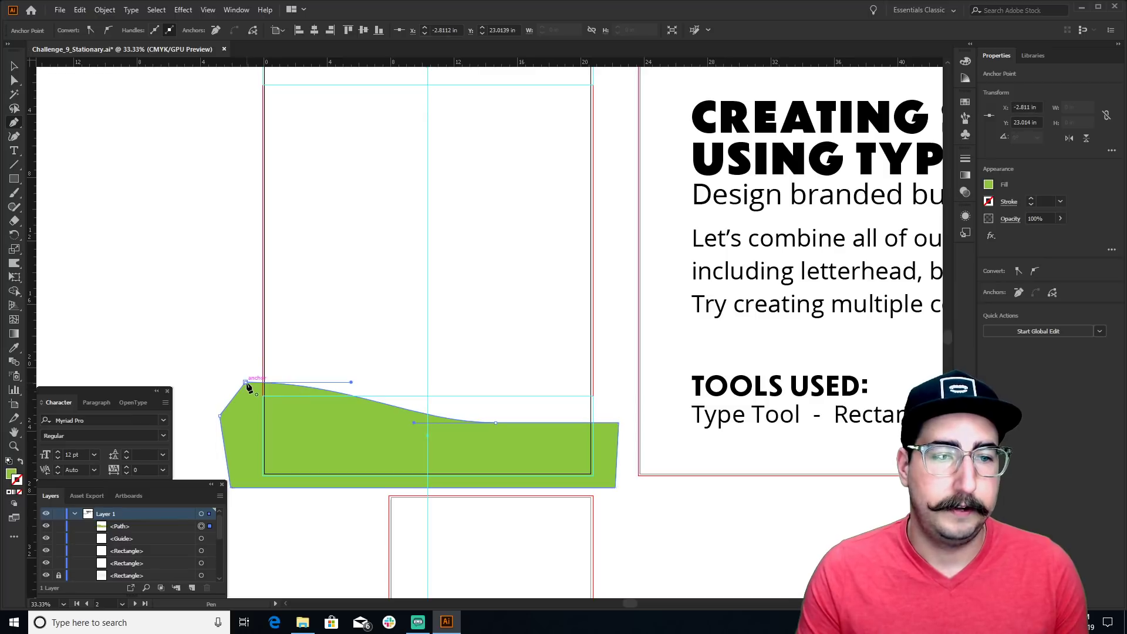
key("v")
left_click(240, 318)
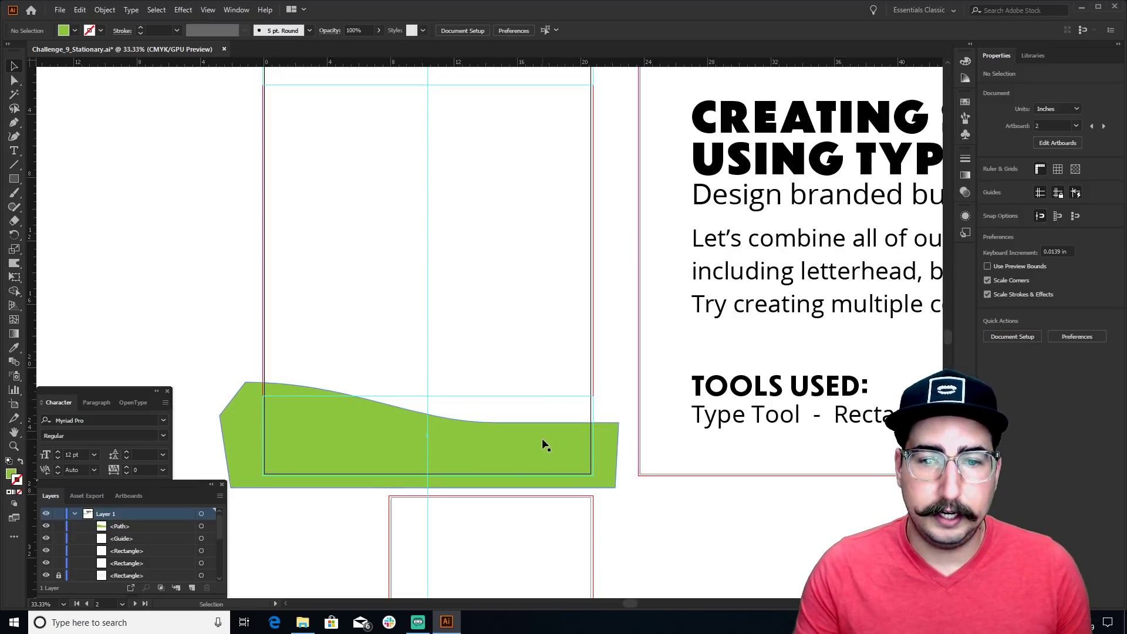
Nudge the middle curve anchor down and right to reshape the wave
key("a")
left_click(480, 423)
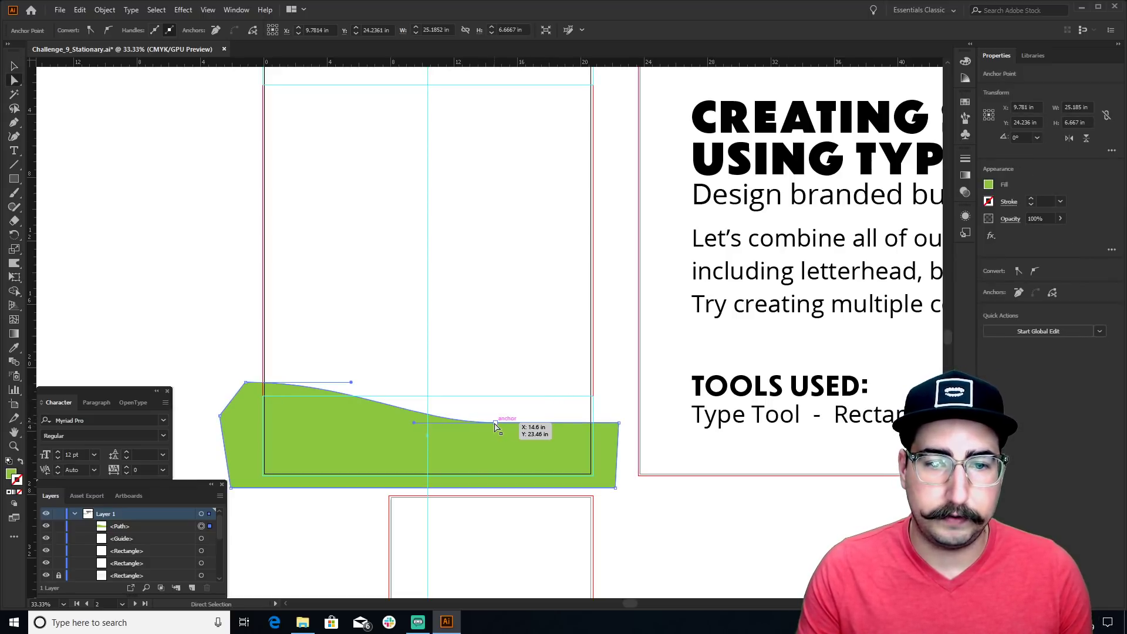
left_click_drag(495, 427, 499, 434)
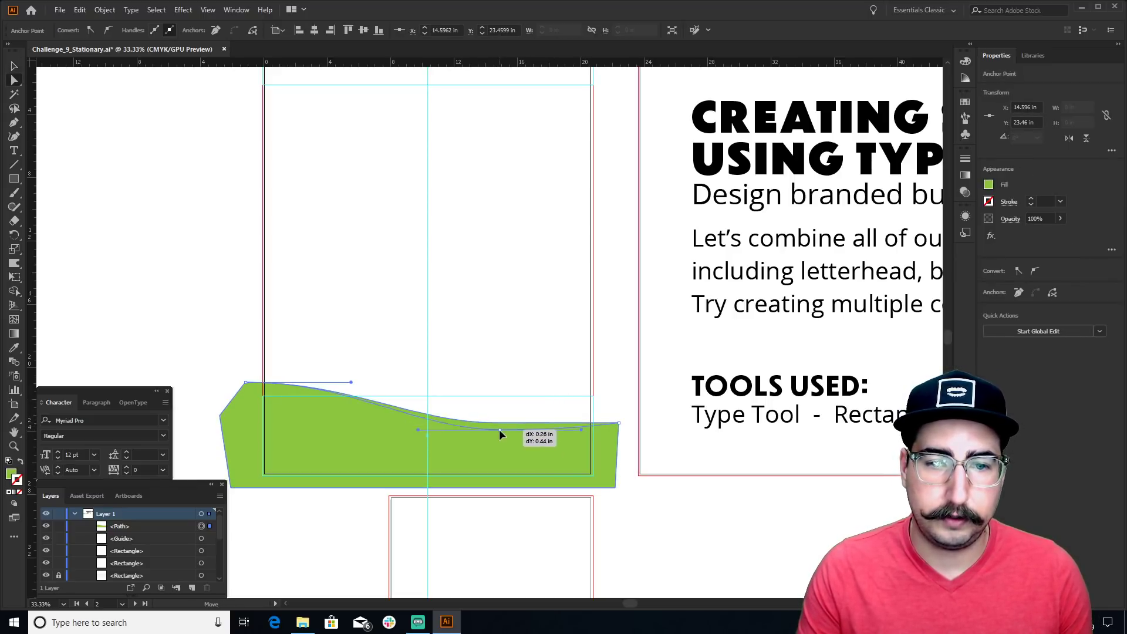
left_click(553, 368)
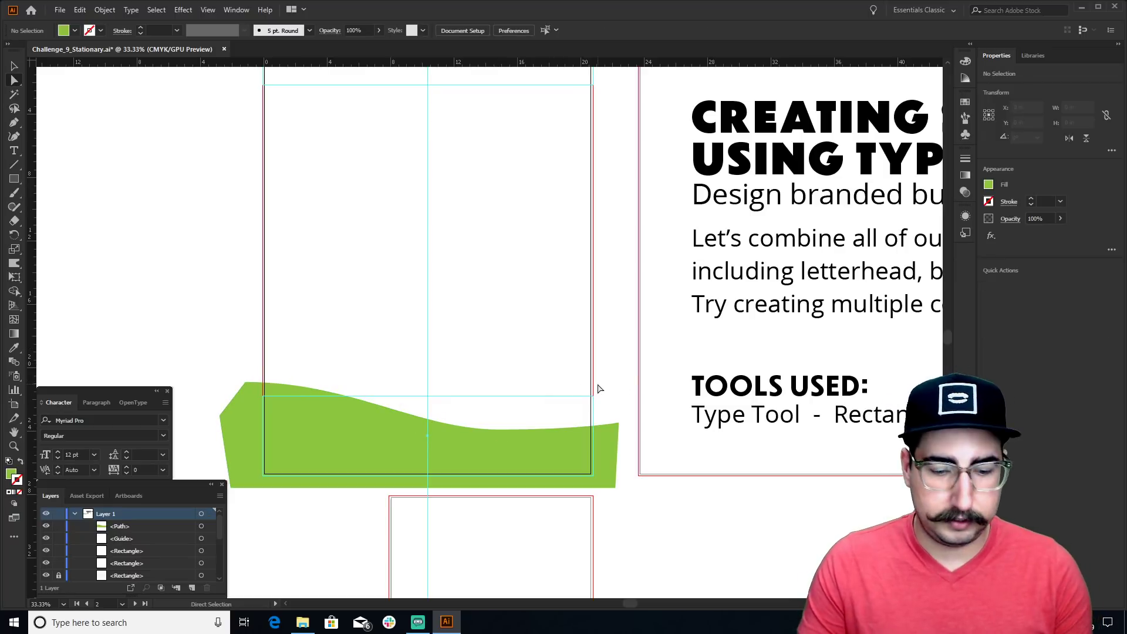
key("p")
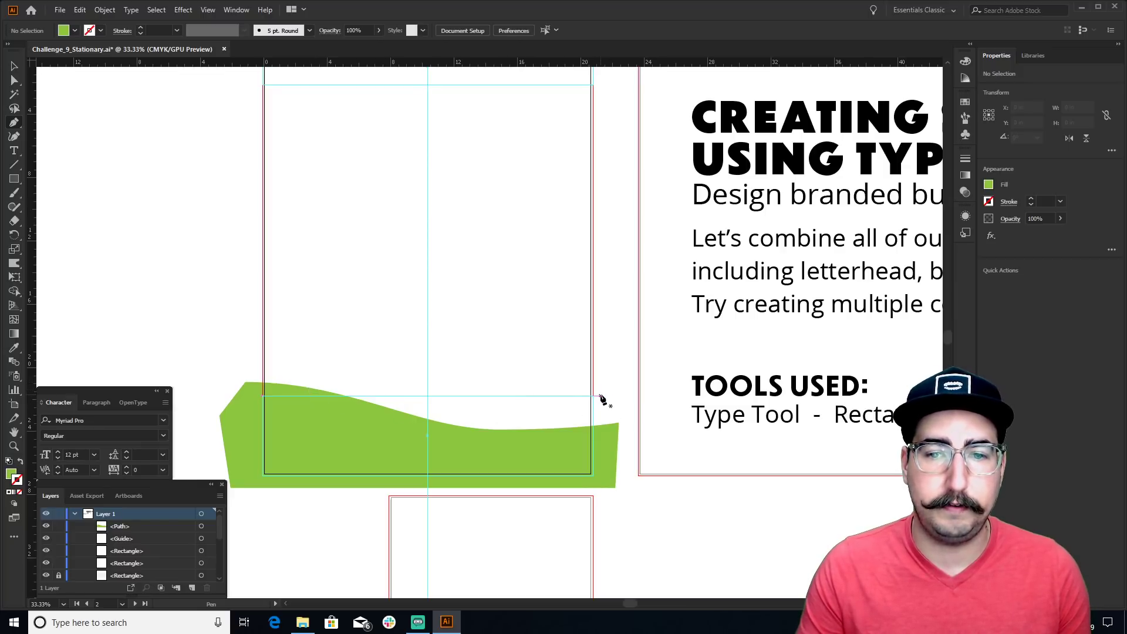
Pen-draw a second closed green wave overlapping the first, dipping below the artboard at left
left_click_drag(600, 395, 513, 395)
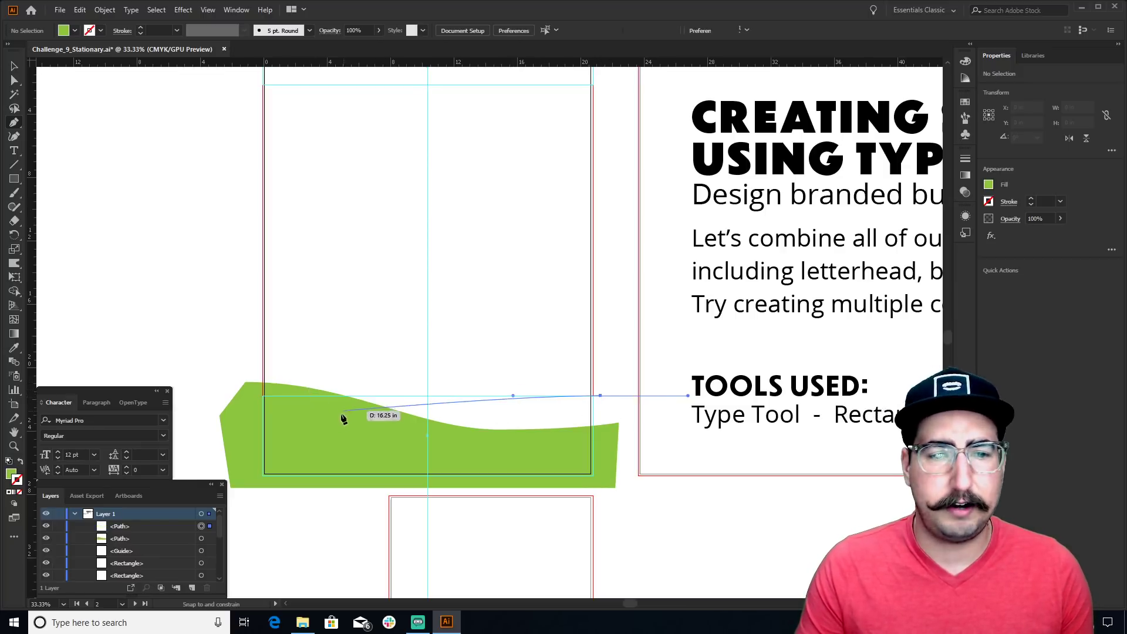
left_click_drag(285, 435, 144, 443)
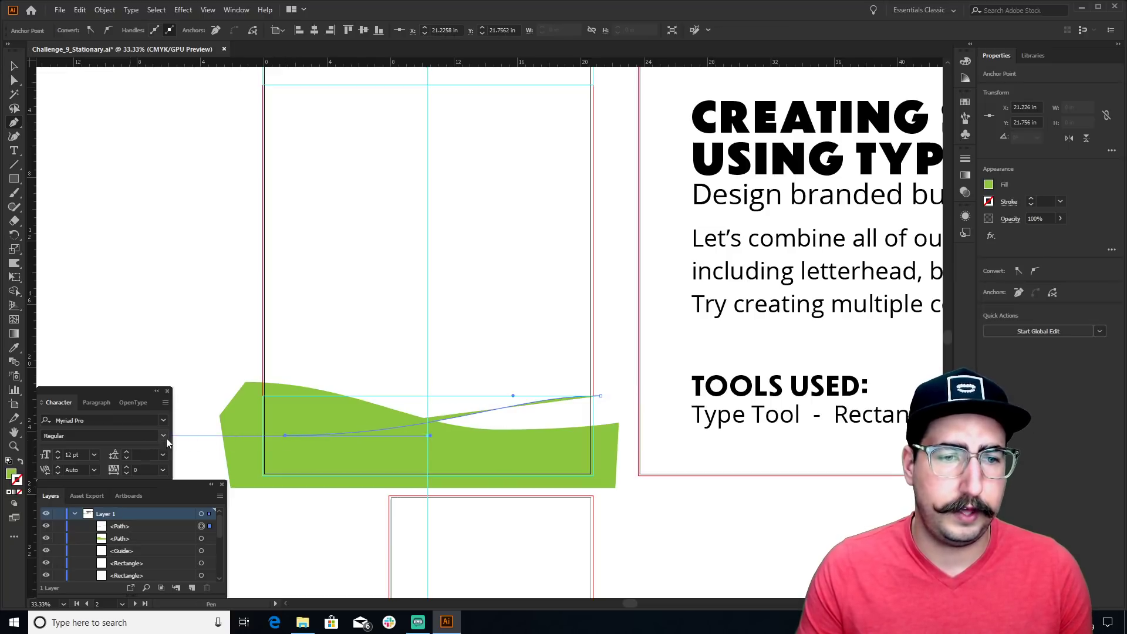
left_click(184, 403)
left_click(200, 457)
left_click(288, 512)
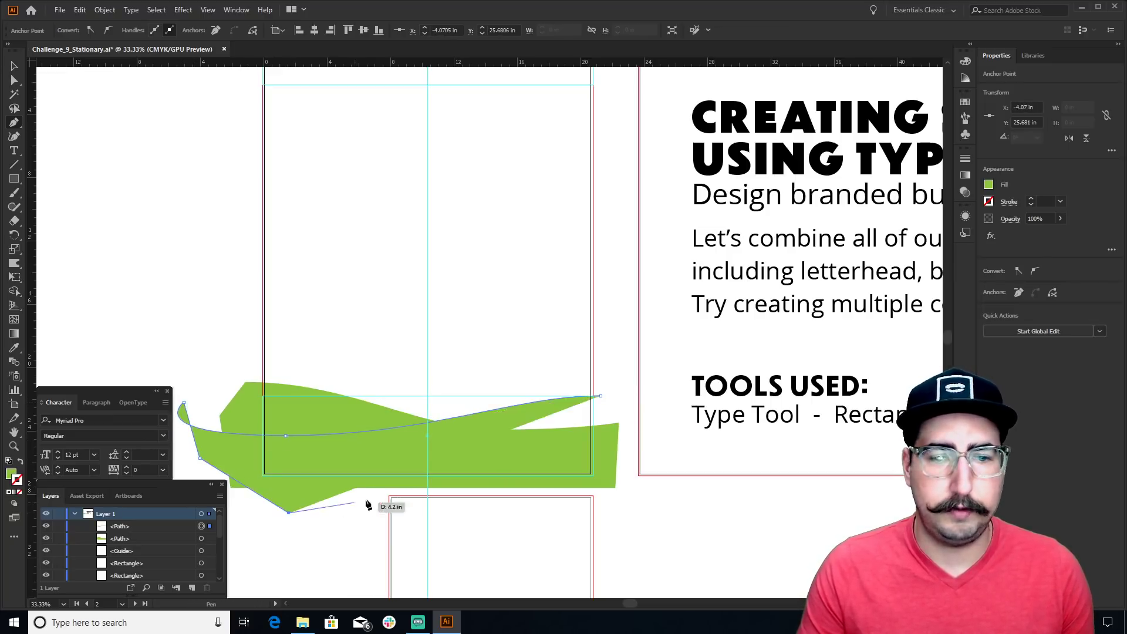
left_click(393, 488)
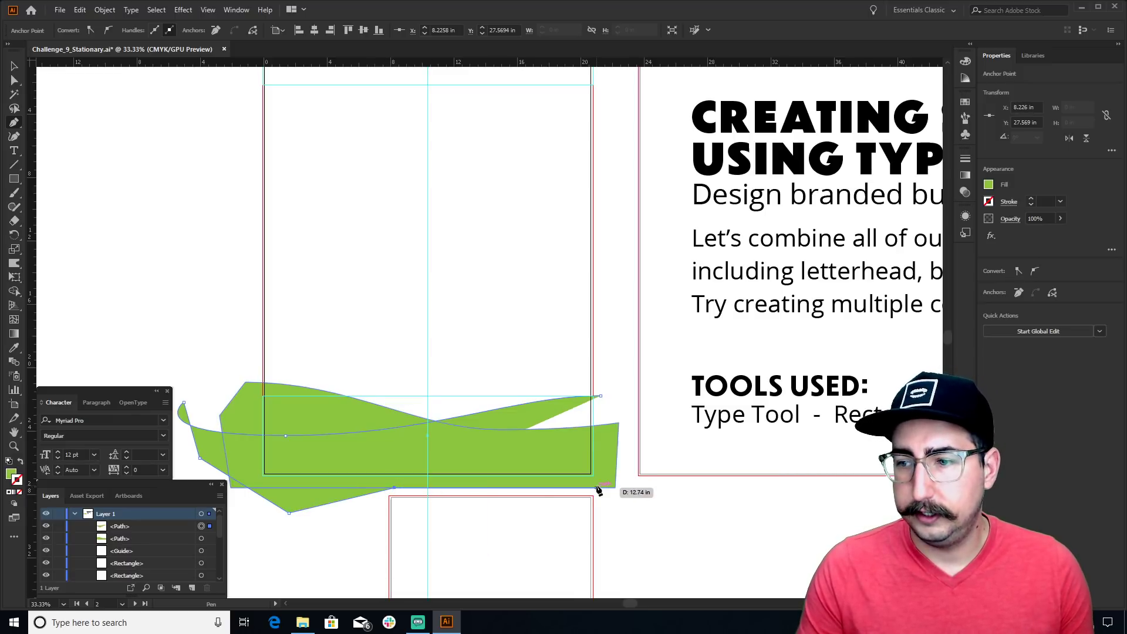
left_click(629, 480)
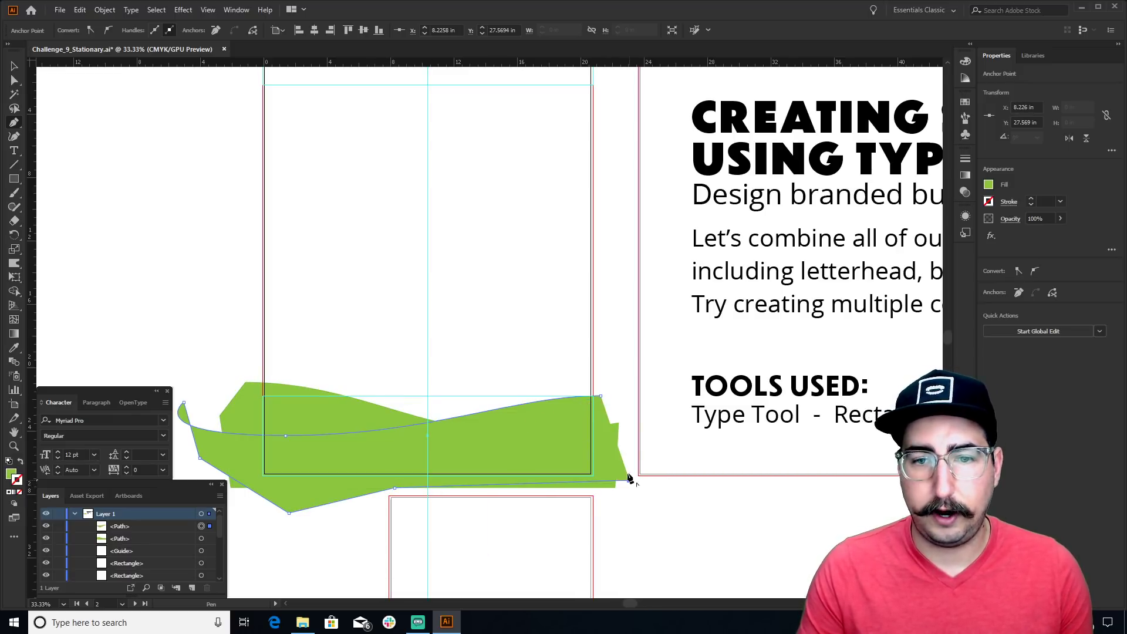
left_click(613, 400)
key("v")
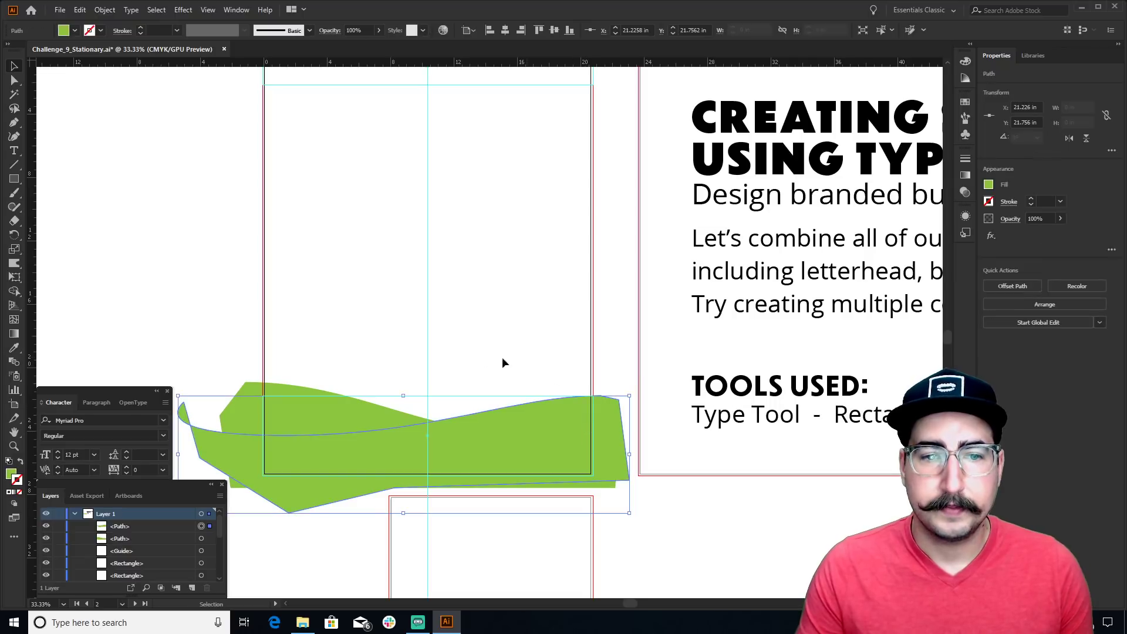
left_click(350, 328)
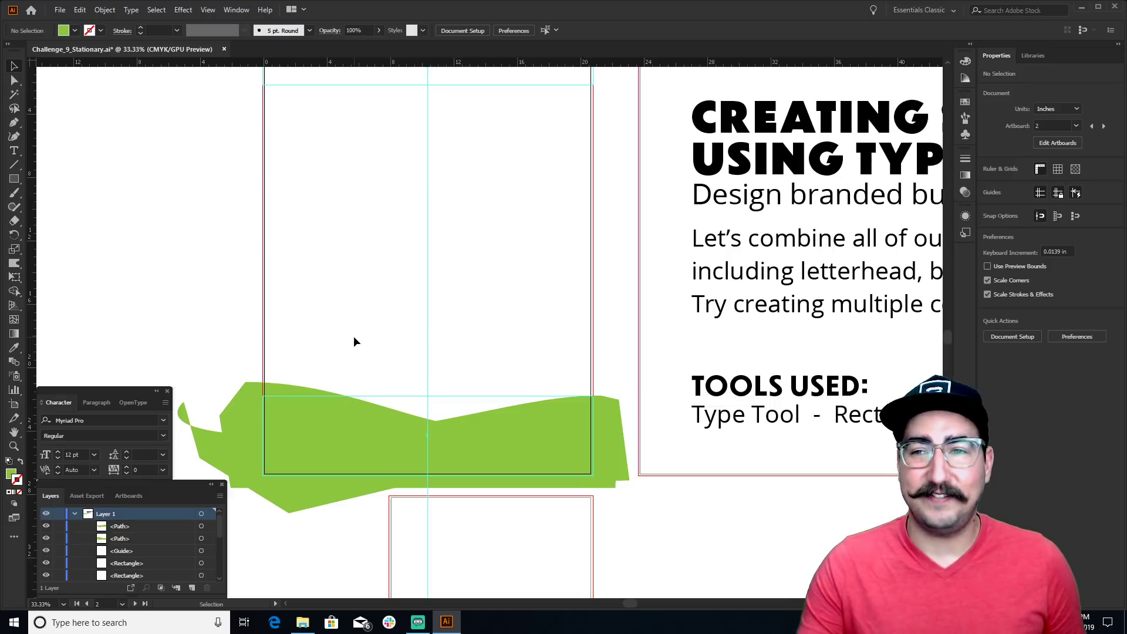
Select both waves, try the Multiply blend mode, then undo it
left_click_drag(354, 338, 573, 396)
left_click(965, 192)
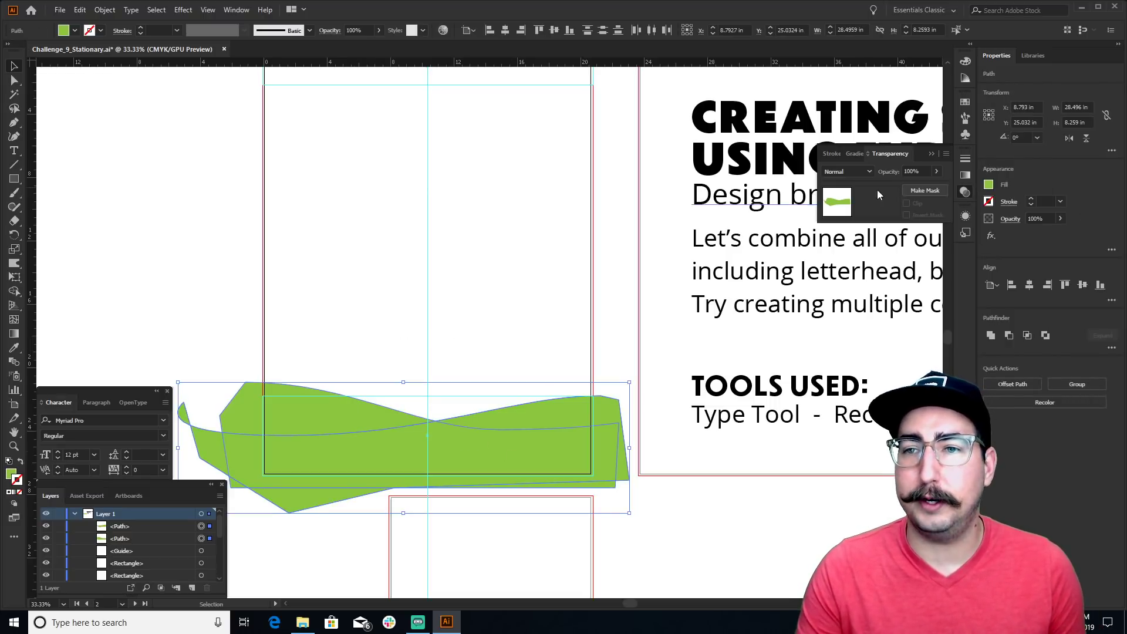
left_click(849, 171)
left_click(851, 209)
left_click(474, 329)
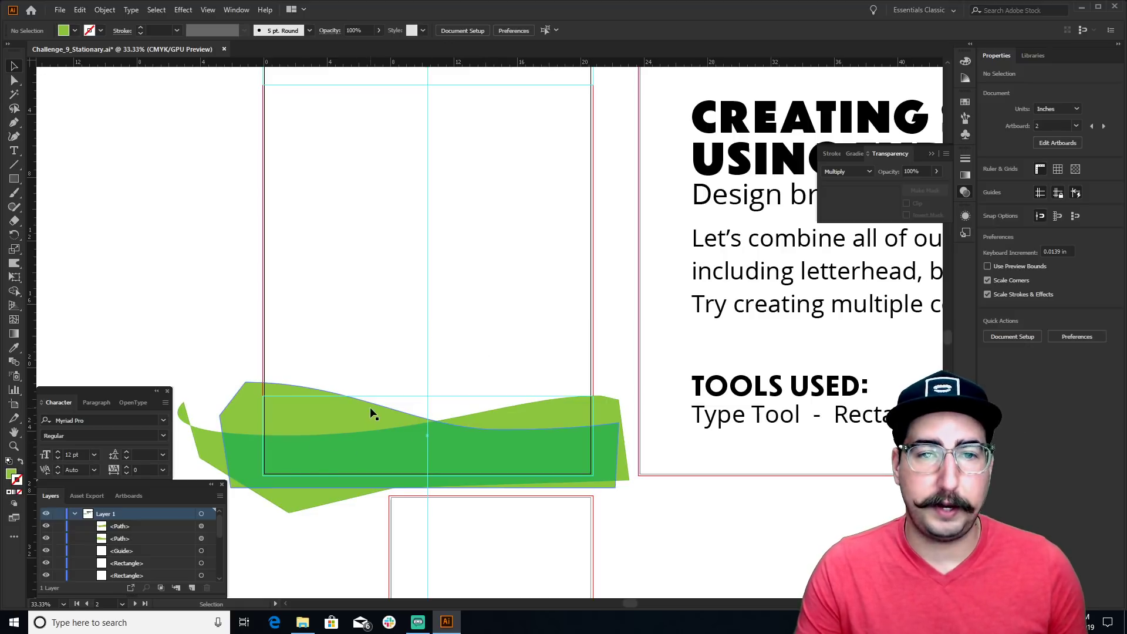
key("ctrl+z")
key("ctrl+z")
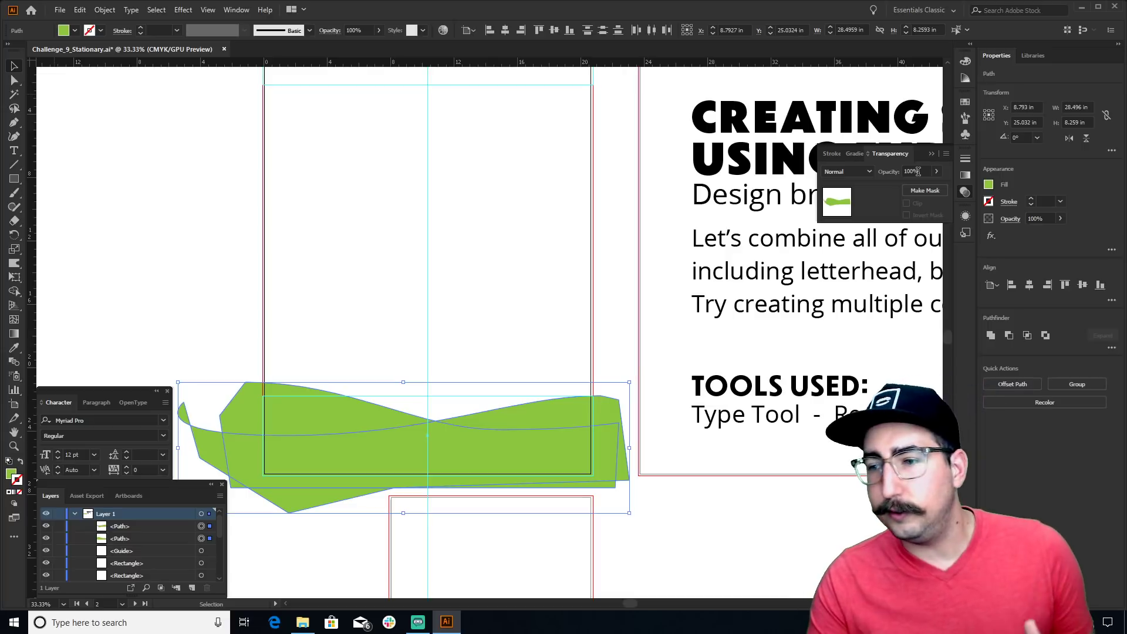
Set both waves' opacity to 20% and zoom in on the footer
left_click(917, 171)
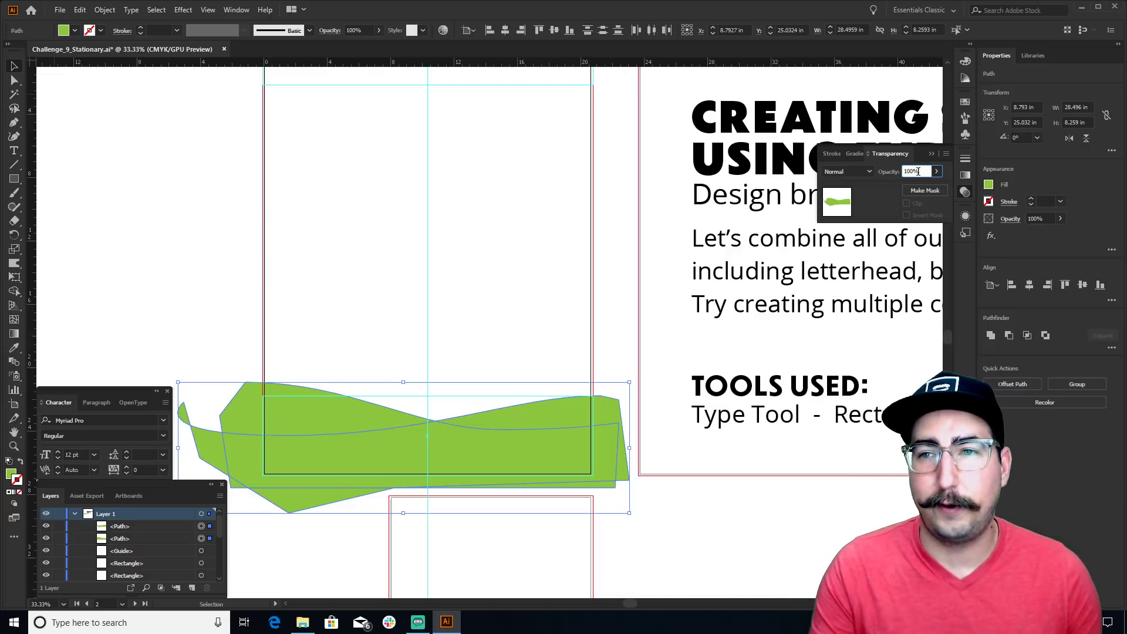
type("1")
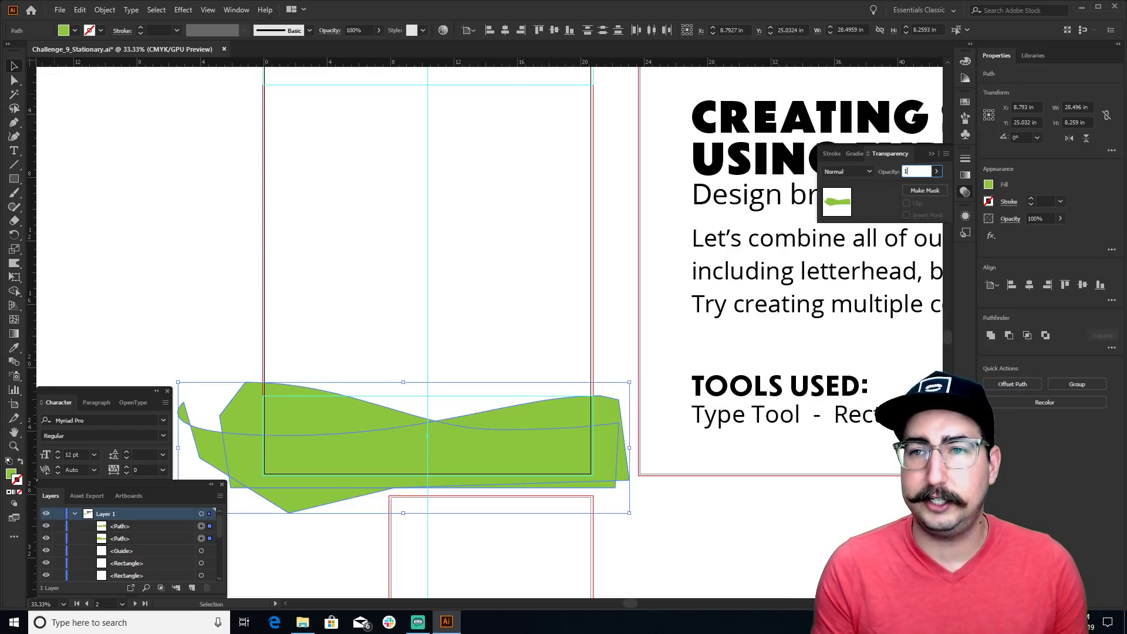
type("0")
key("Return")
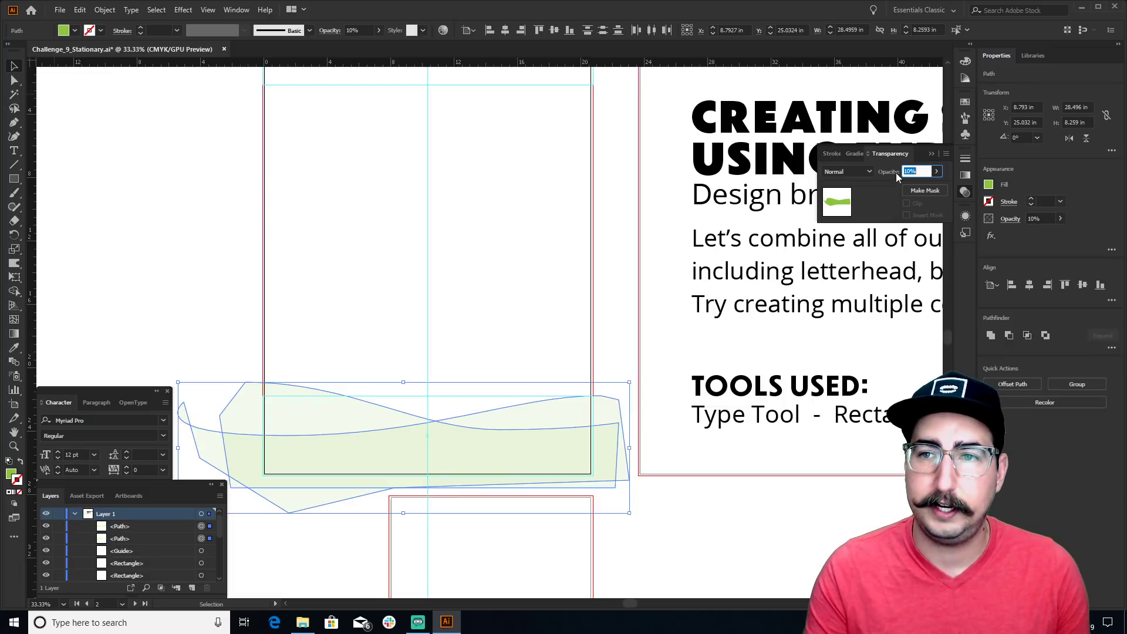
left_click(912, 171)
type("20")
key("Return")
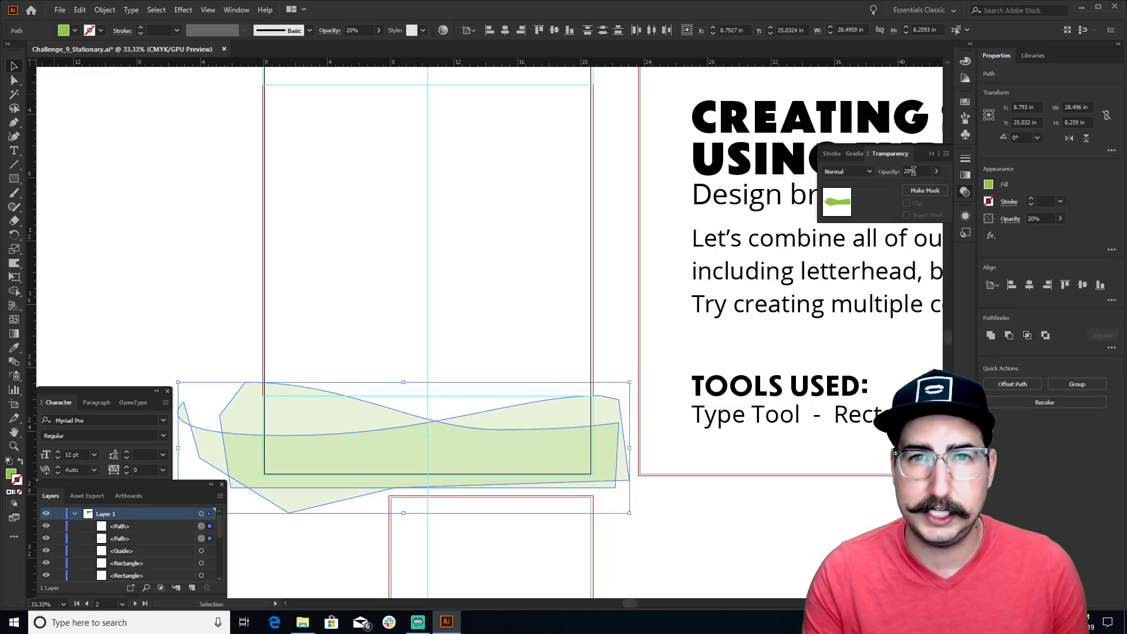
left_click(503, 275)
key("z")
left_click(452, 442)
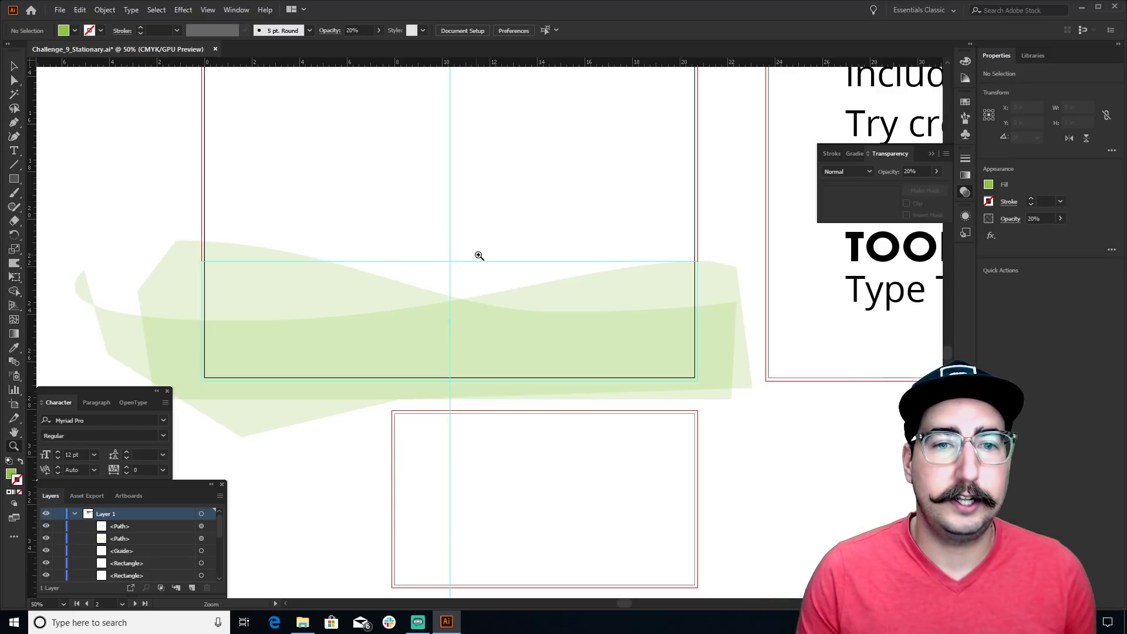
Draw a 20.856 × 6.407 in rectangle over the letterhead's footer area
key("m")
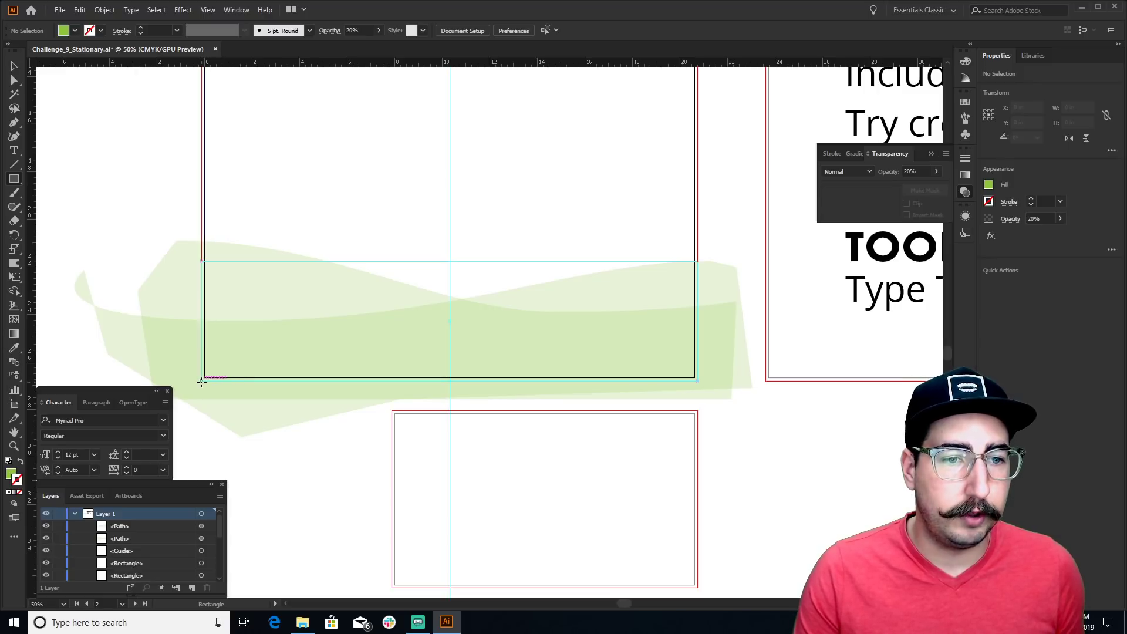
mouse_move(201, 382)
left_mouse_down()
mouse_move(233, 364)
mouse_move(288, 268)
mouse_move(434, 229)
mouse_move(498, 236)
mouse_move(670, 202)
mouse_move(695, 204)
mouse_move(697, 229)
left_mouse_up()
key("v")
left_click(357, 178)
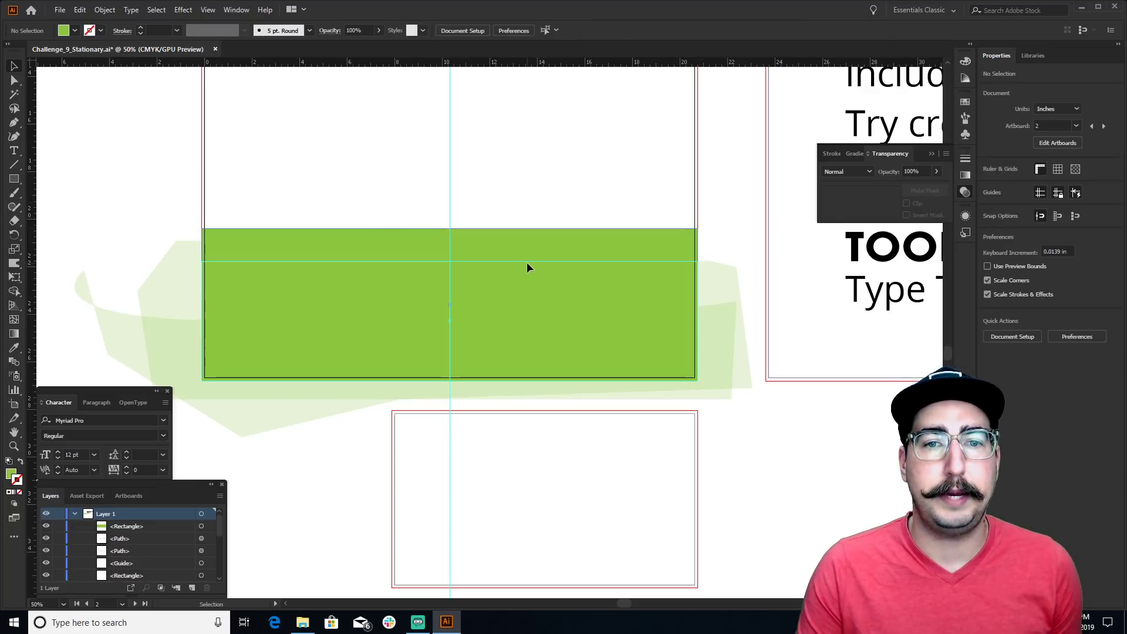
left_click(526, 262)
Remove the rectangle's stroke and give it a dark blue fill from the Swatches panel
left_click(965, 101)
left_click(860, 132)
left_click(456, 194)
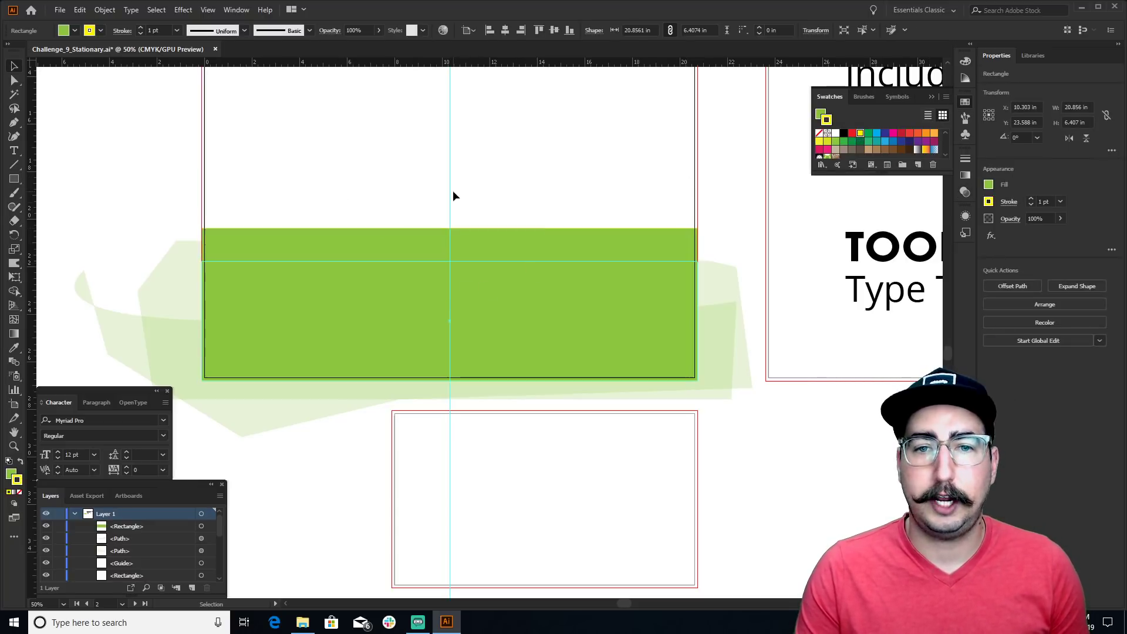
left_click(520, 244)
key("slash")
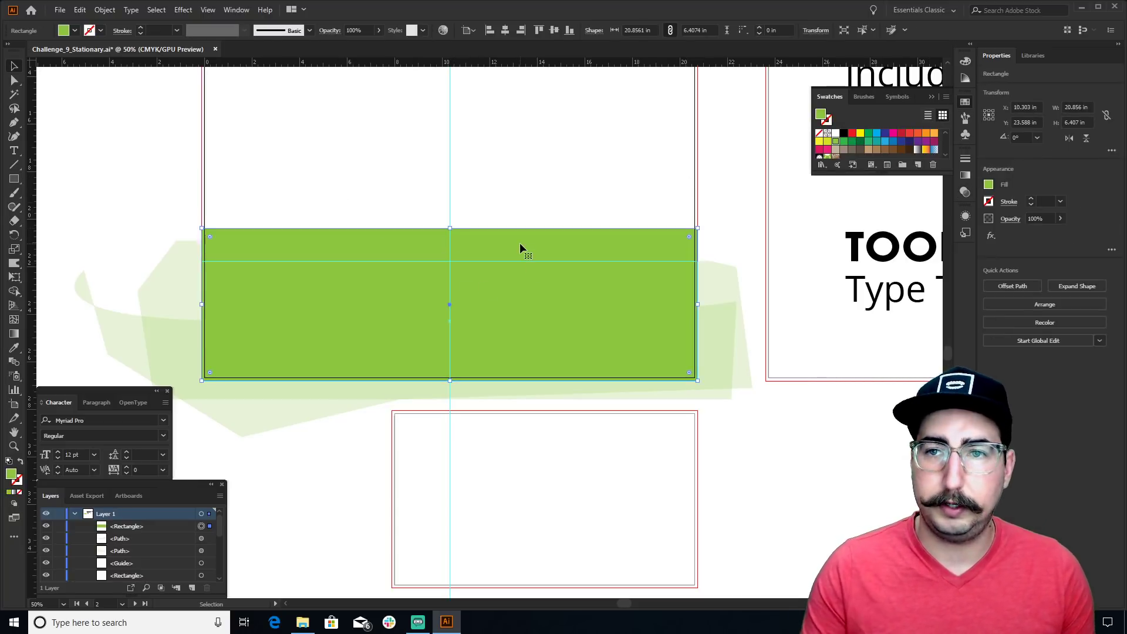
left_click(865, 143)
left_click(885, 133)
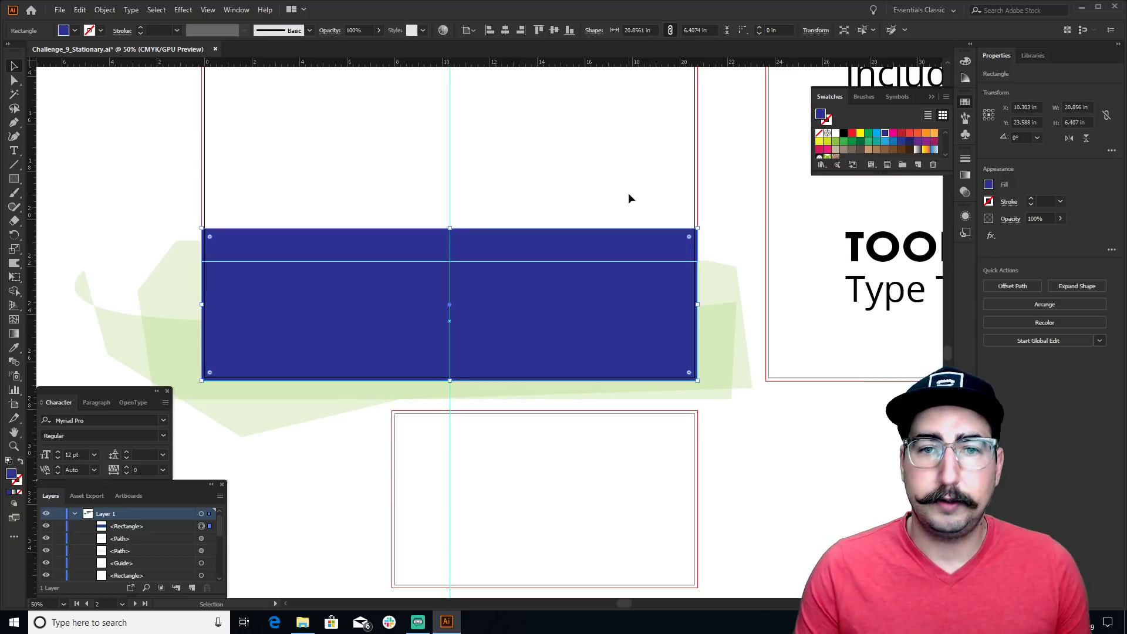
left_click(628, 192)
Clip the green waves to the blue footer rectangle and Alt-drag a copy onto the lower artboard
left_click_drag(143, 154, 722, 358)
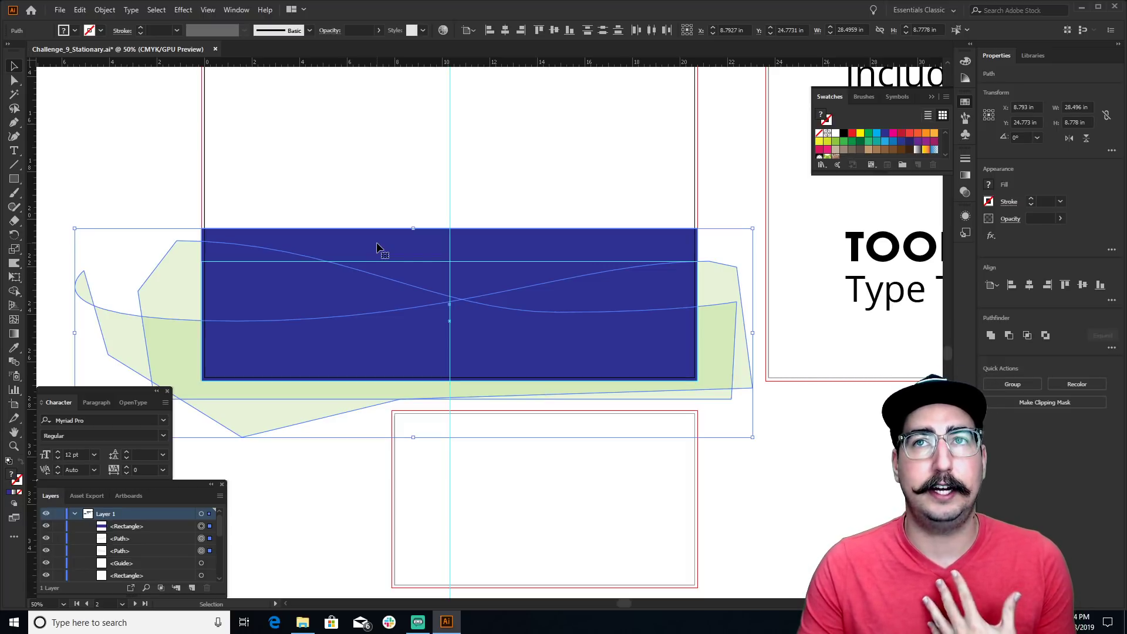
right_click(388, 263)
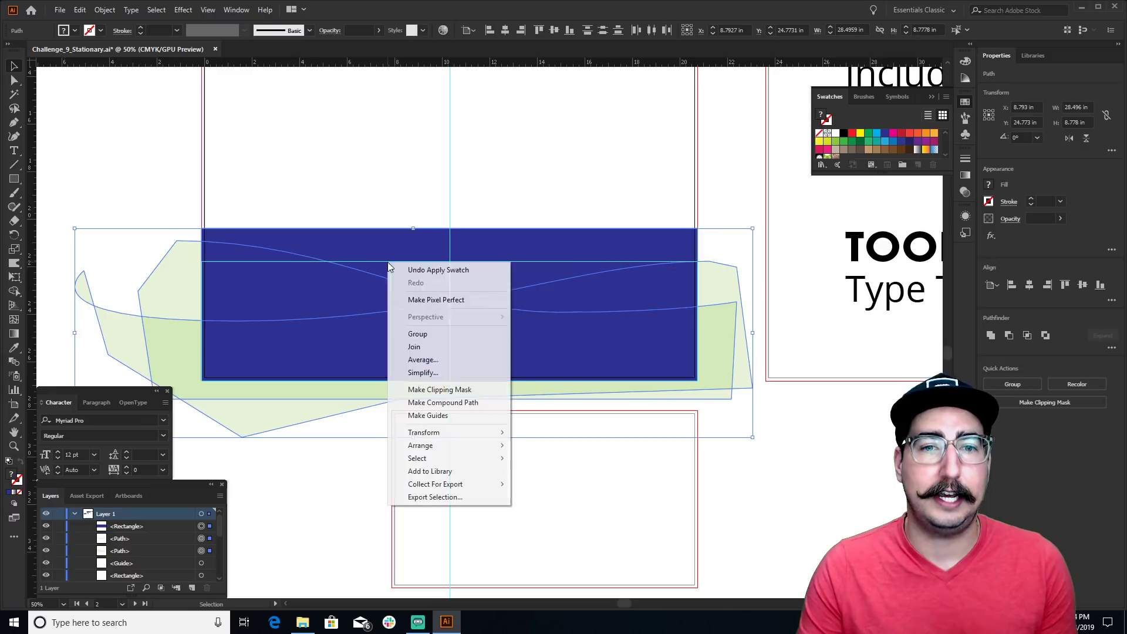
left_click(452, 391)
left_click(450, 147)
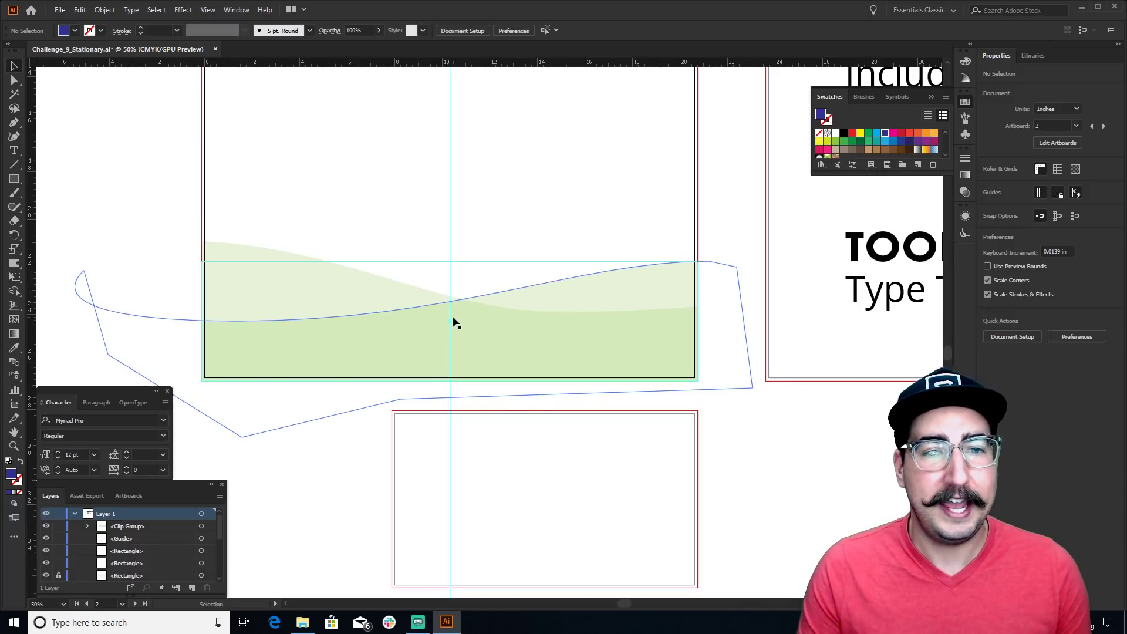
left_click_drag(589, 220, 555, 151)
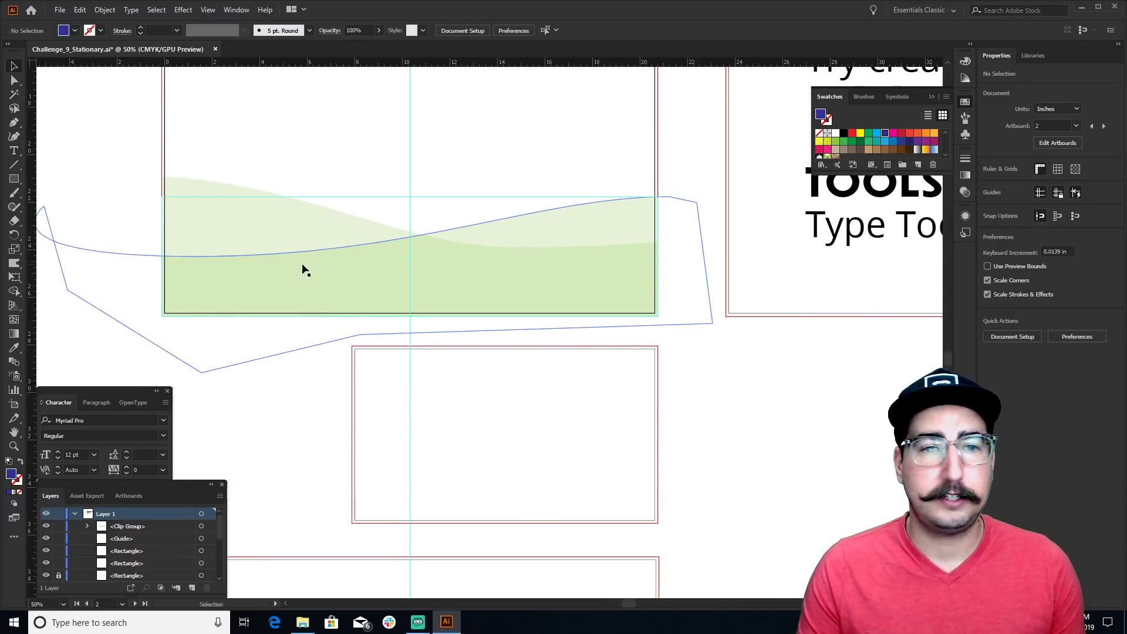
left_click_drag(308, 276, 466, 478)
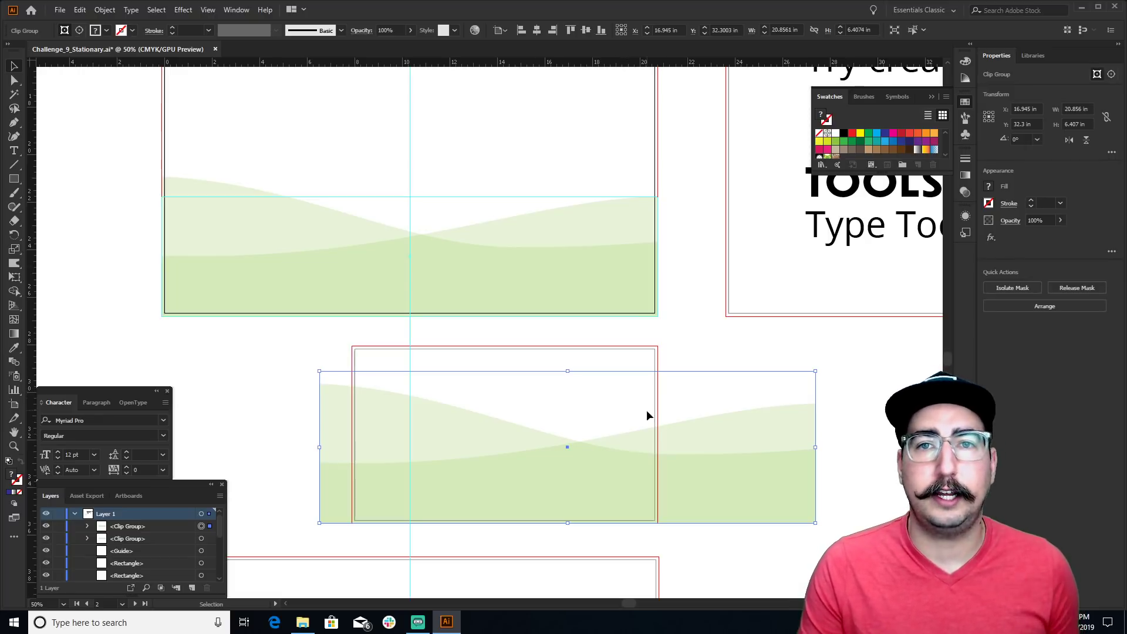
Delete the copied wave group from the lower artboard and Alt-drag the top wave group onto the business card
left_click(446, 400)
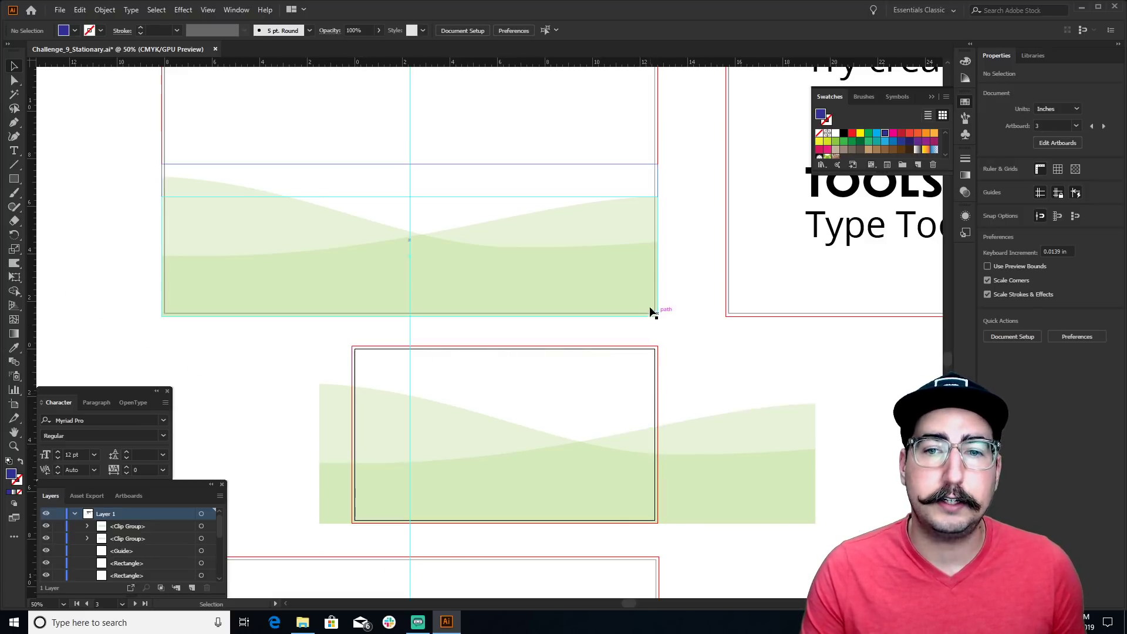
left_click_drag(559, 434, 459, 272)
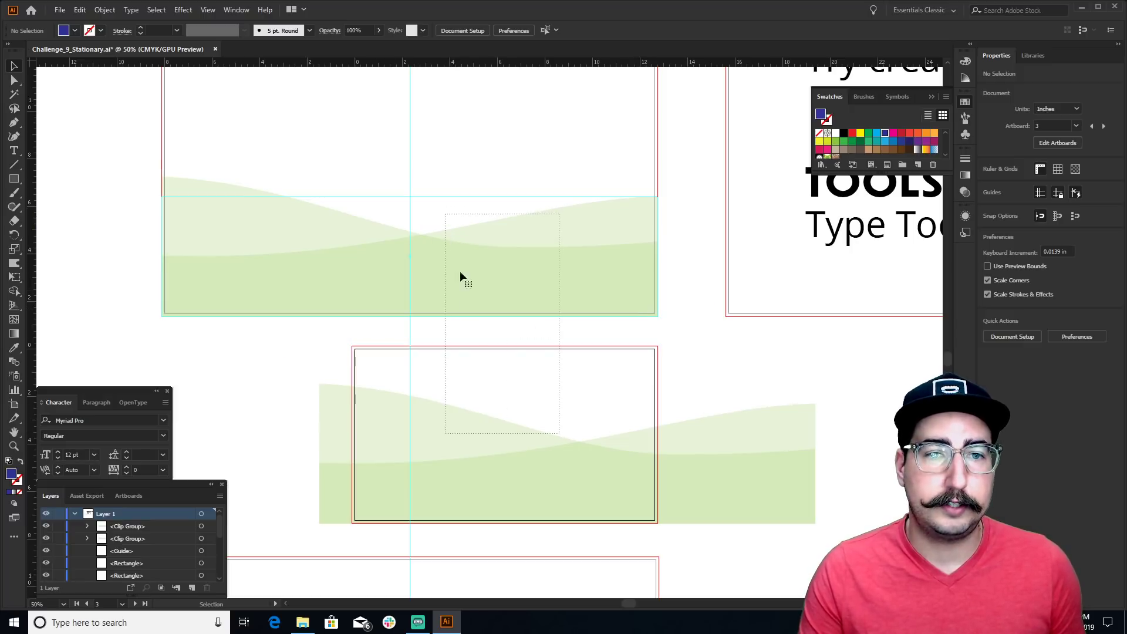
left_click(784, 425)
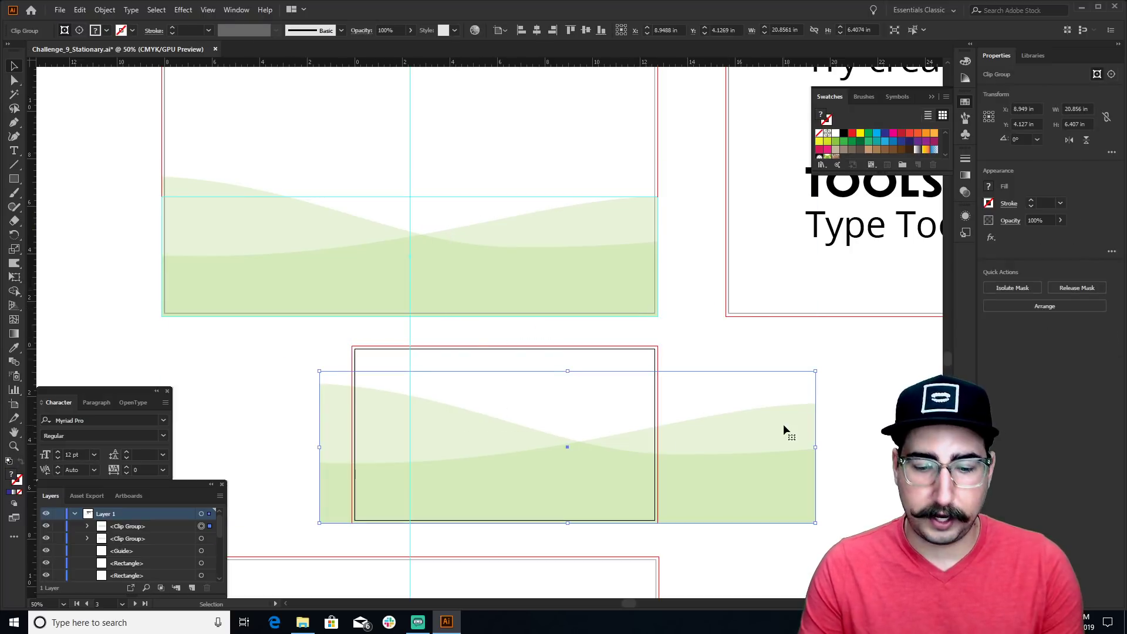
key("Delete")
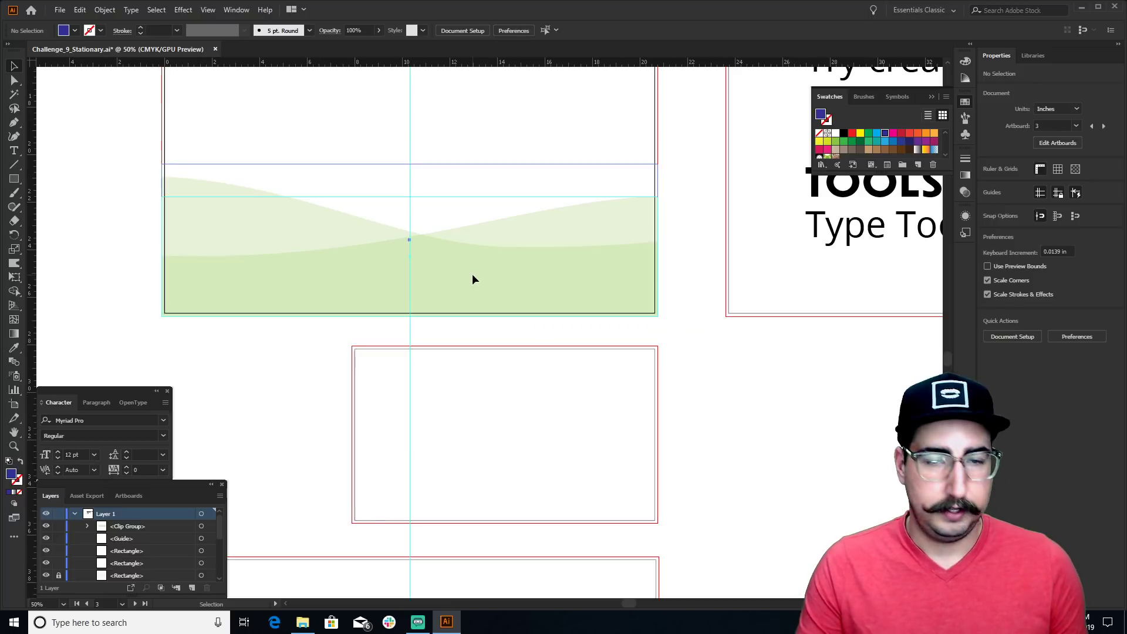
left_click_drag(473, 276, 626, 487)
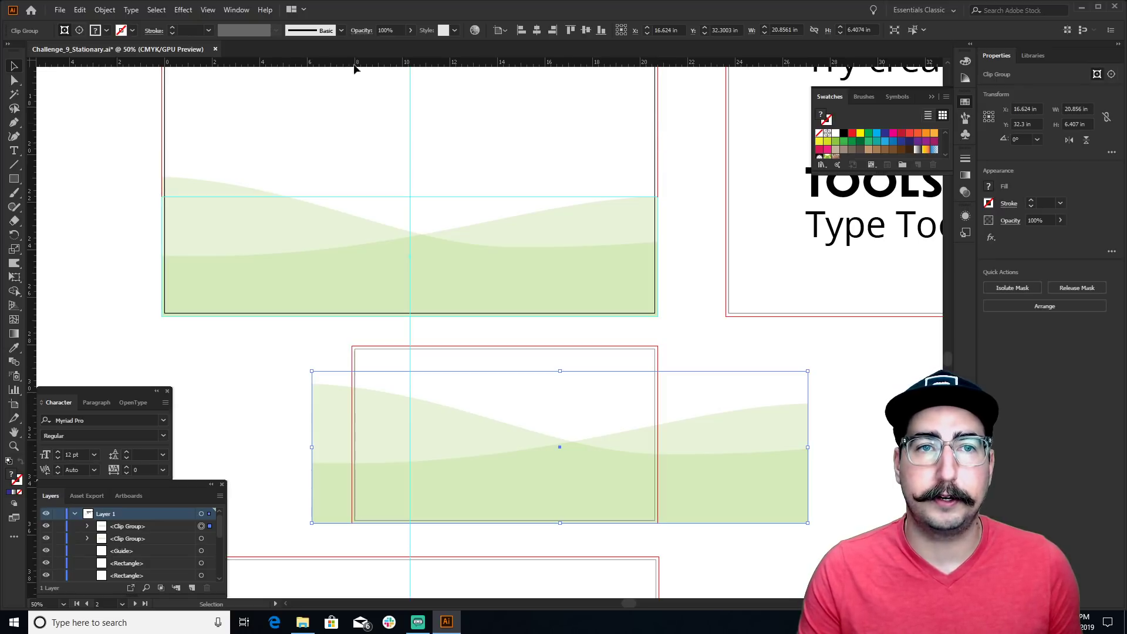
Open the Align panel from the Window menu and move it beside the Swatches panel
left_click(241, 11)
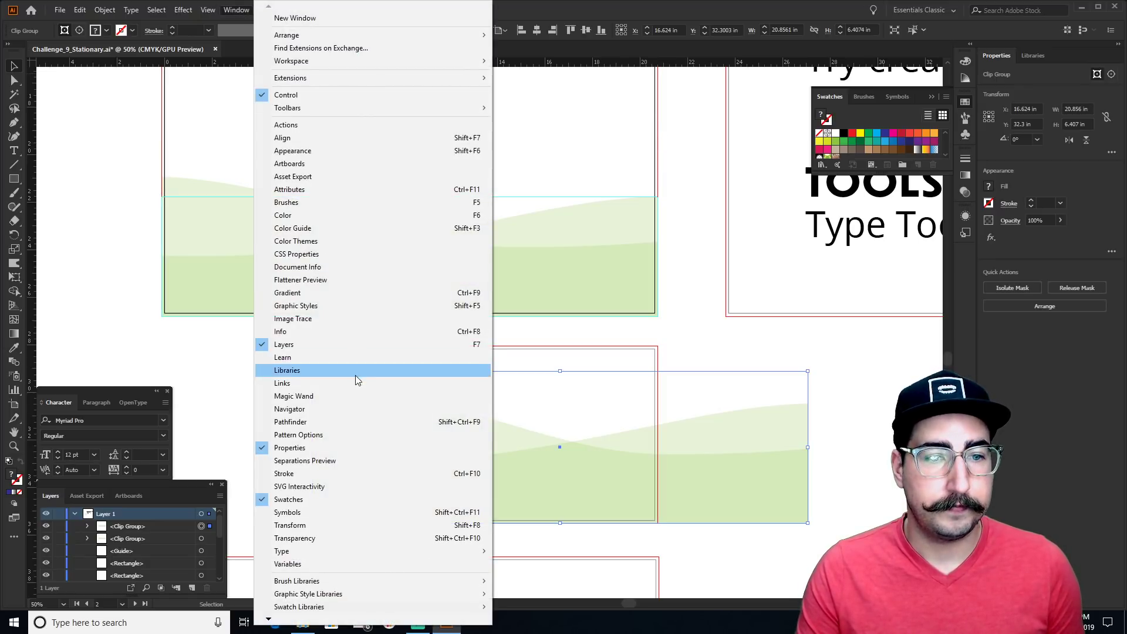
left_click(356, 137)
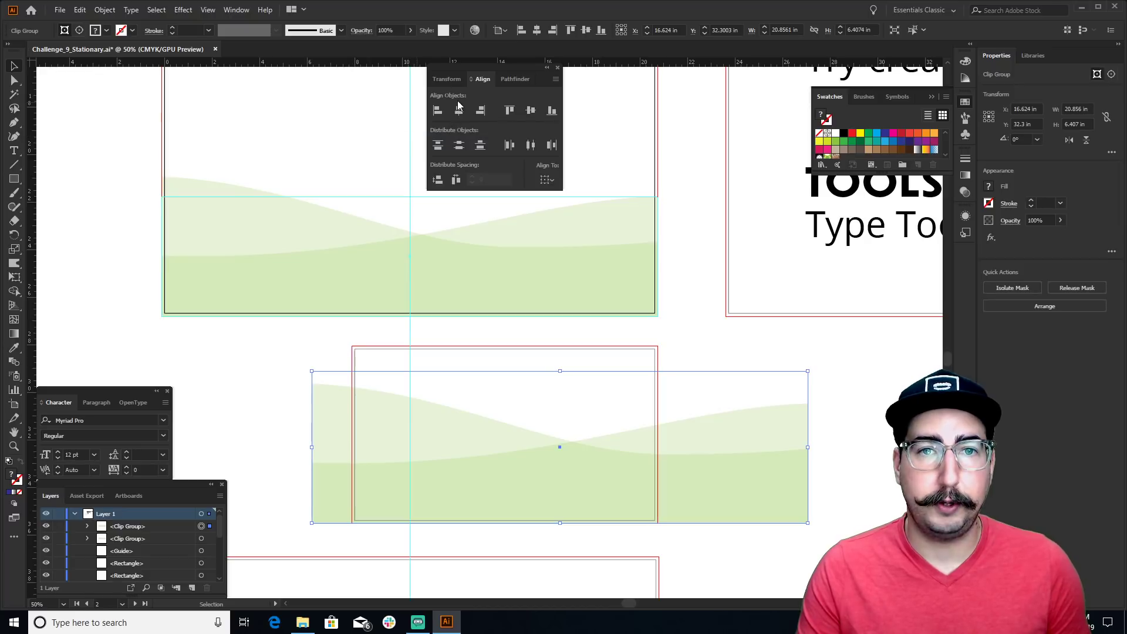
left_click_drag(499, 69, 759, 192)
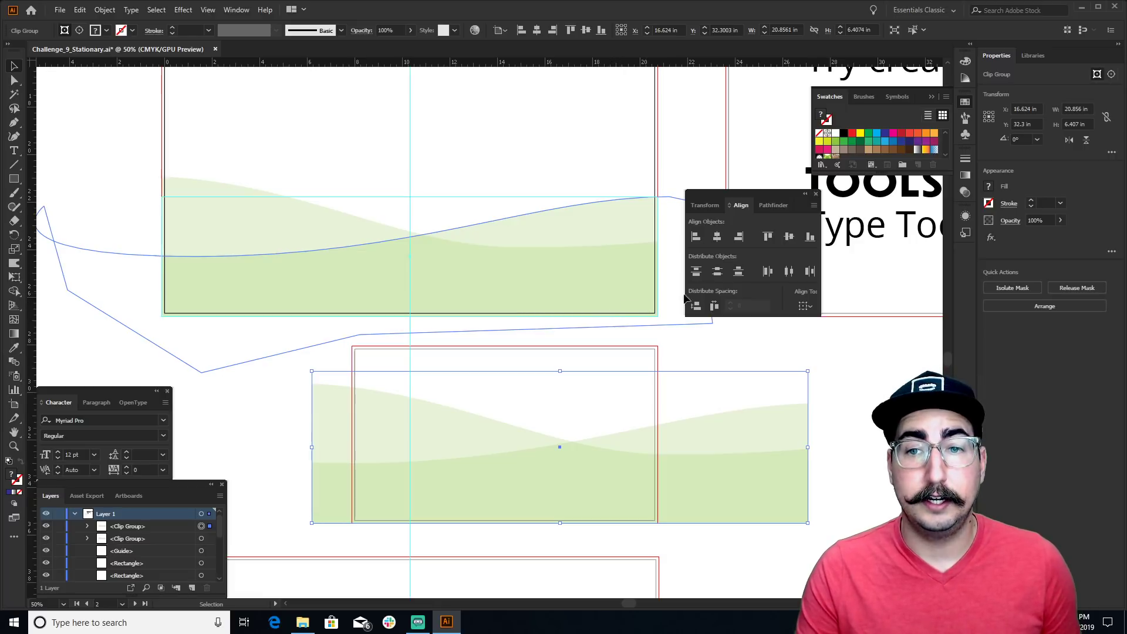
Try centring and top-aligning the wave, undo both, and make the business card artboard active
left_click(717, 236)
left_click(767, 236)
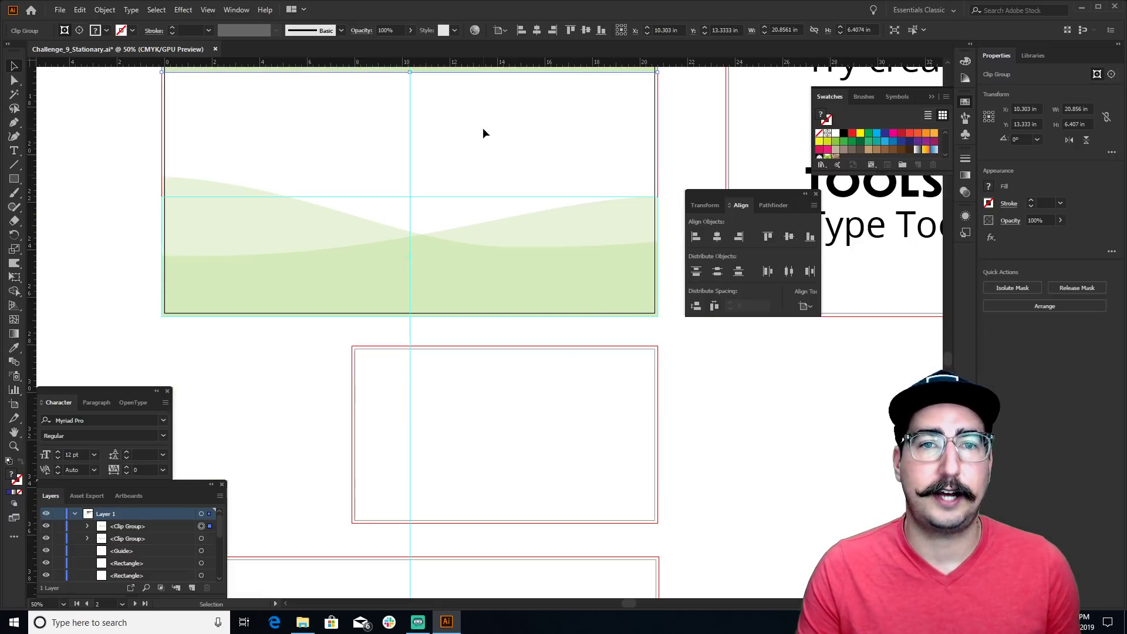
left_click_drag(483, 134, 476, 272)
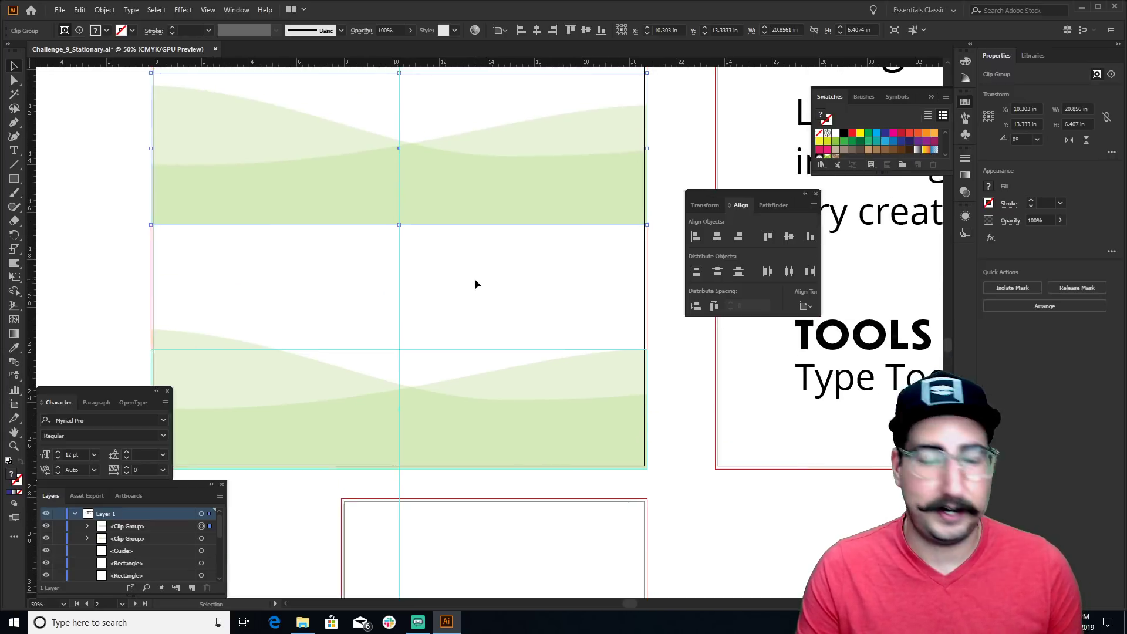
key("a")
key("ctrl+z")
key("ctrl+z")
key("v")
scroll(474, 301, "down", 3)
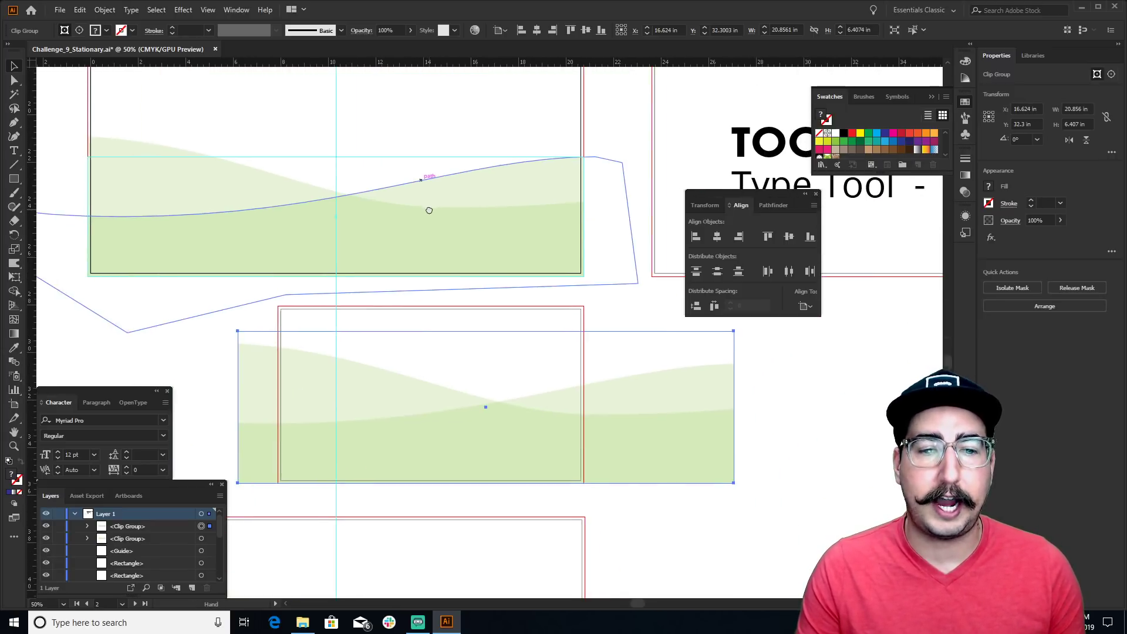
left_click(398, 404)
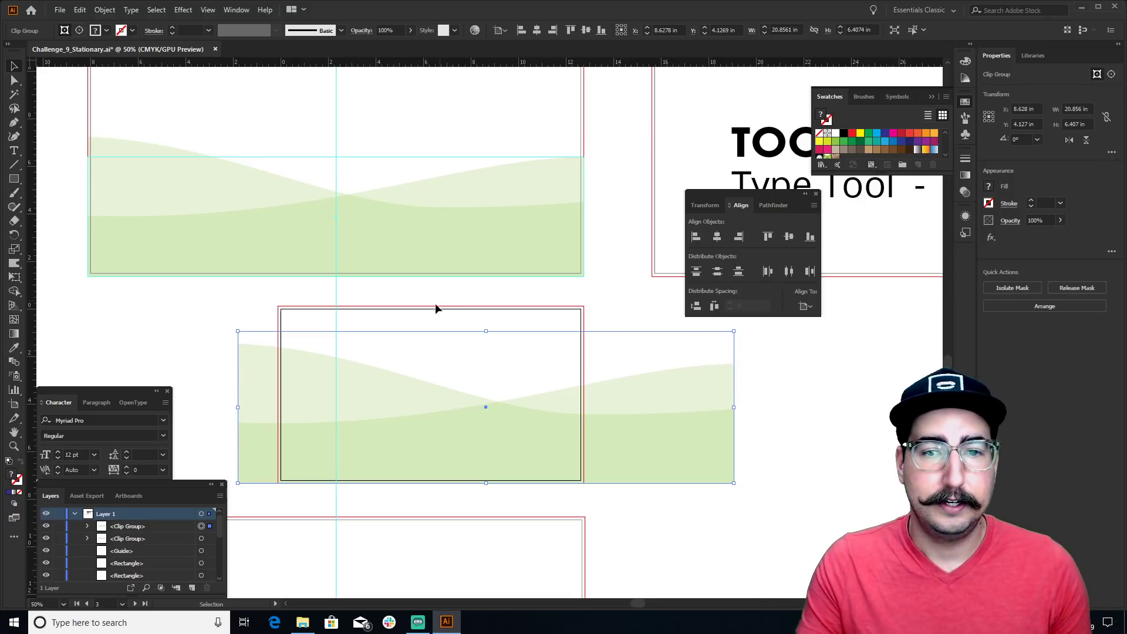
Centre the wave on the business card and isolate its group, checking the parts in wireframe
left_click(712, 235)
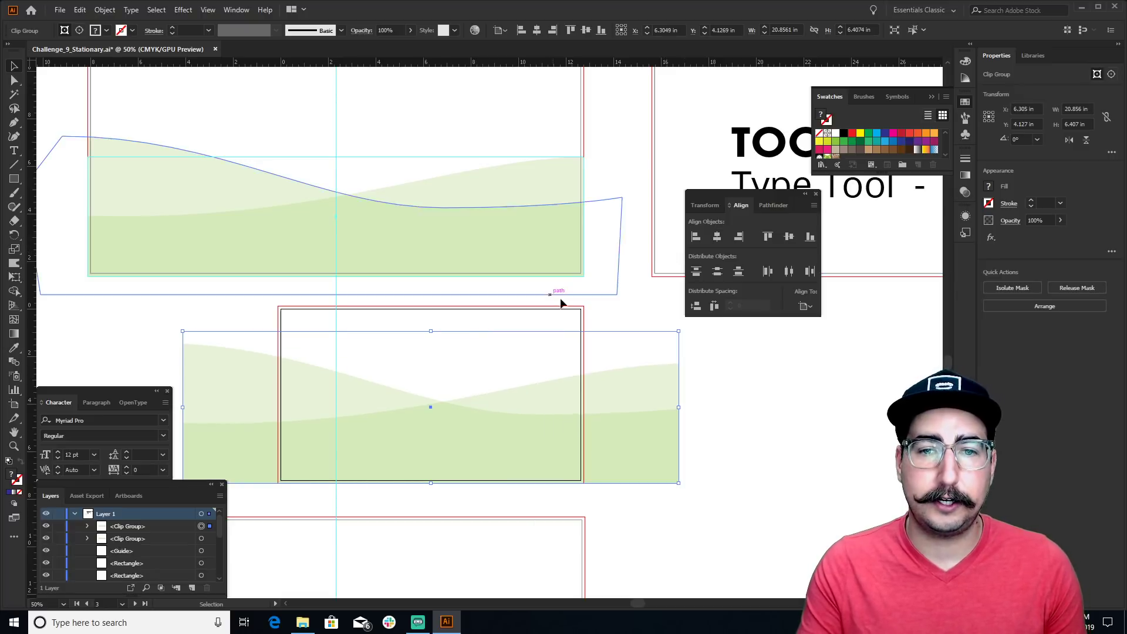
left_click(561, 302)
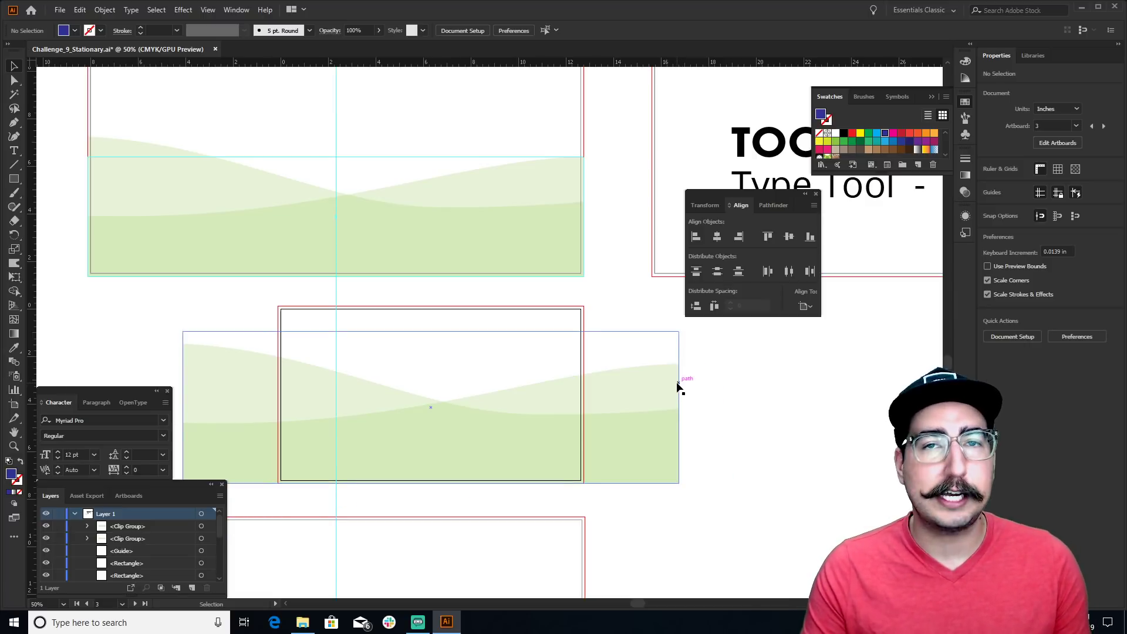
double_click(621, 386)
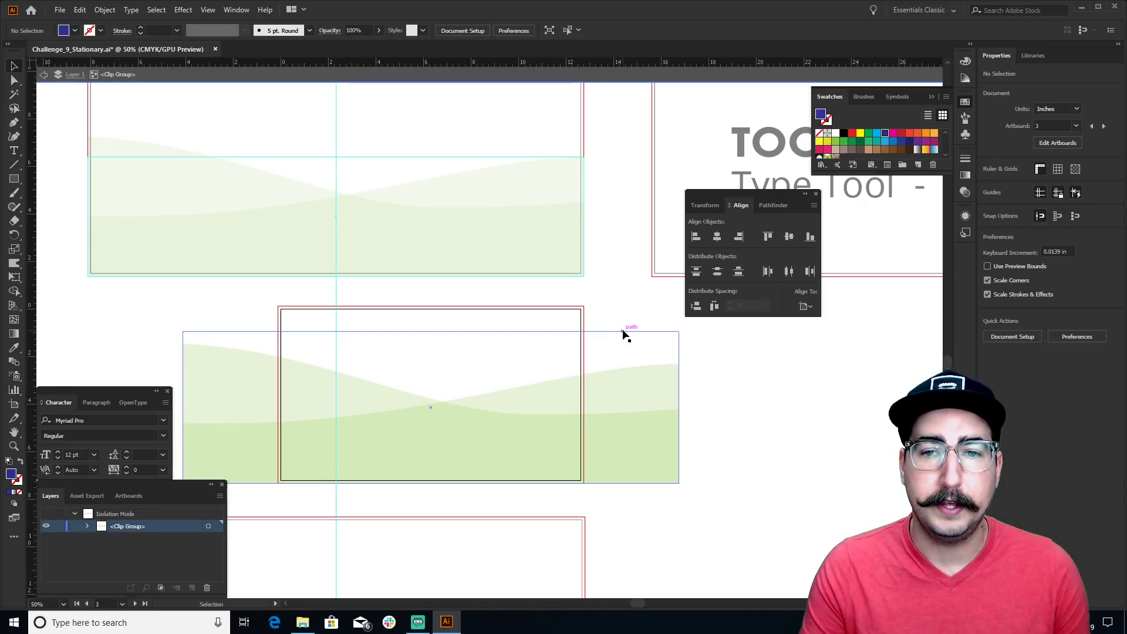
key("ctrl+y")
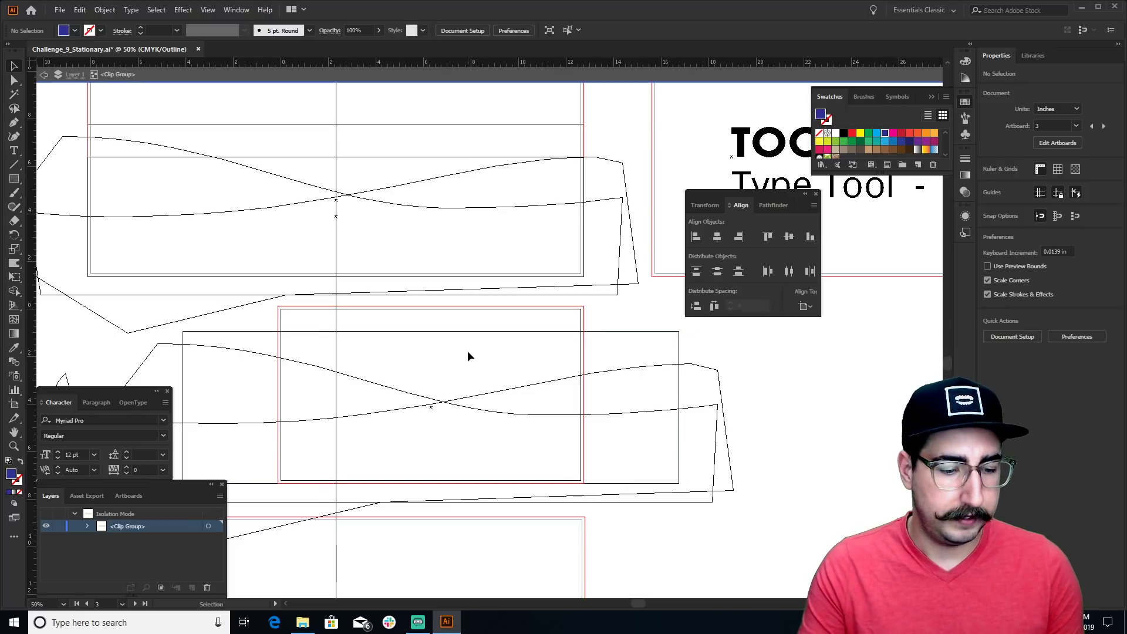
key("ctrl+y")
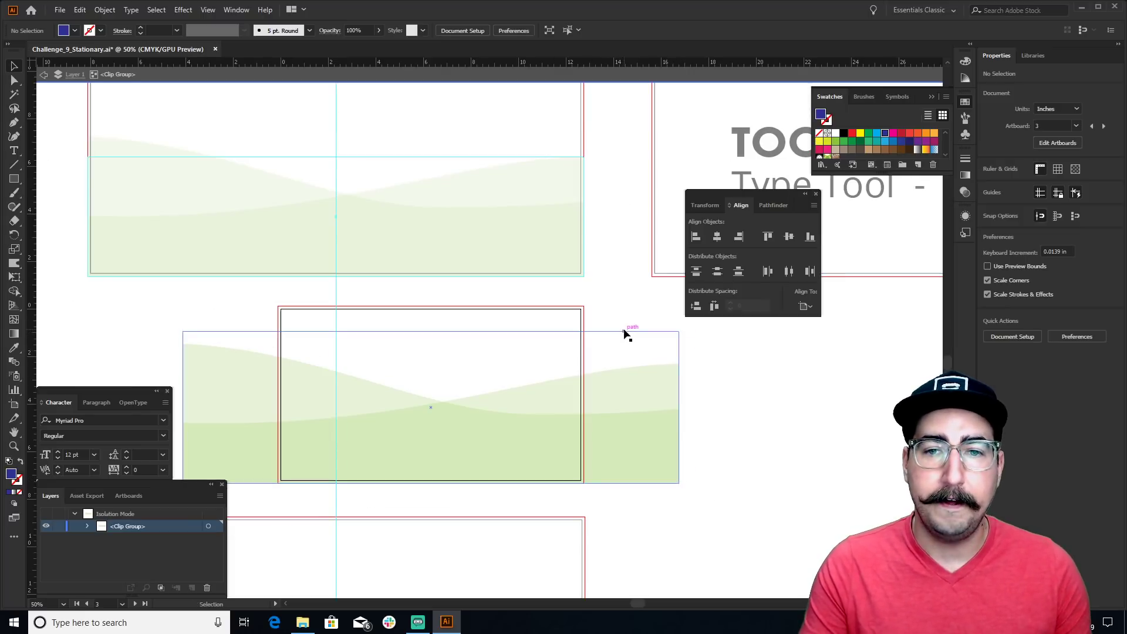
Narrow the wave's clipping rectangle to the card's width and exit the group
left_click(624, 332)
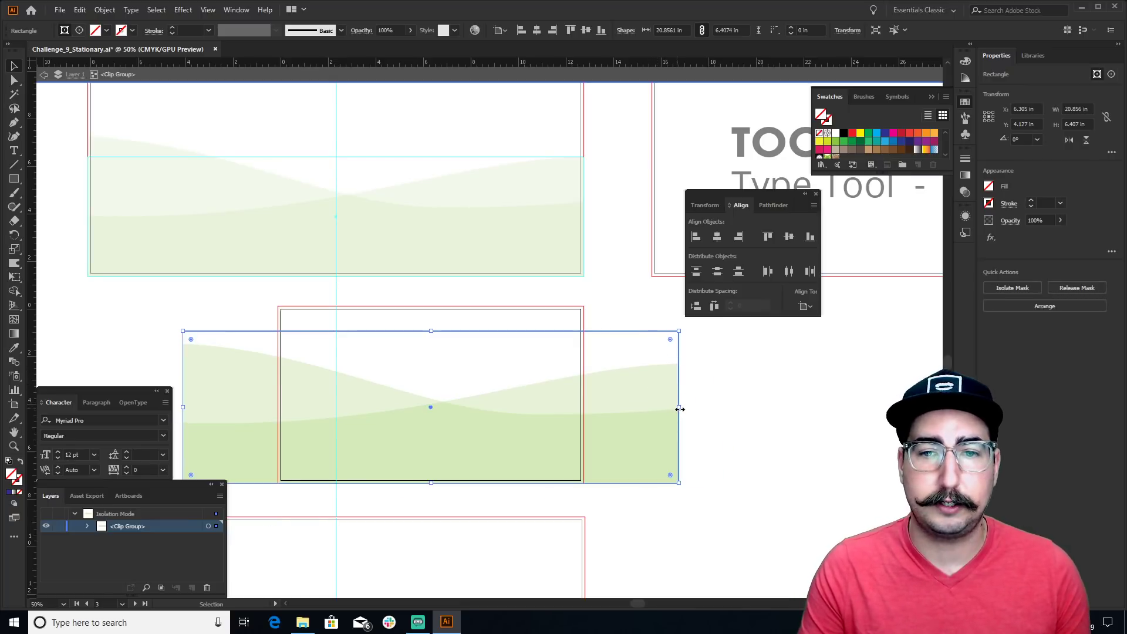
left_click_drag(680, 409, 585, 411)
left_click(632, 345)
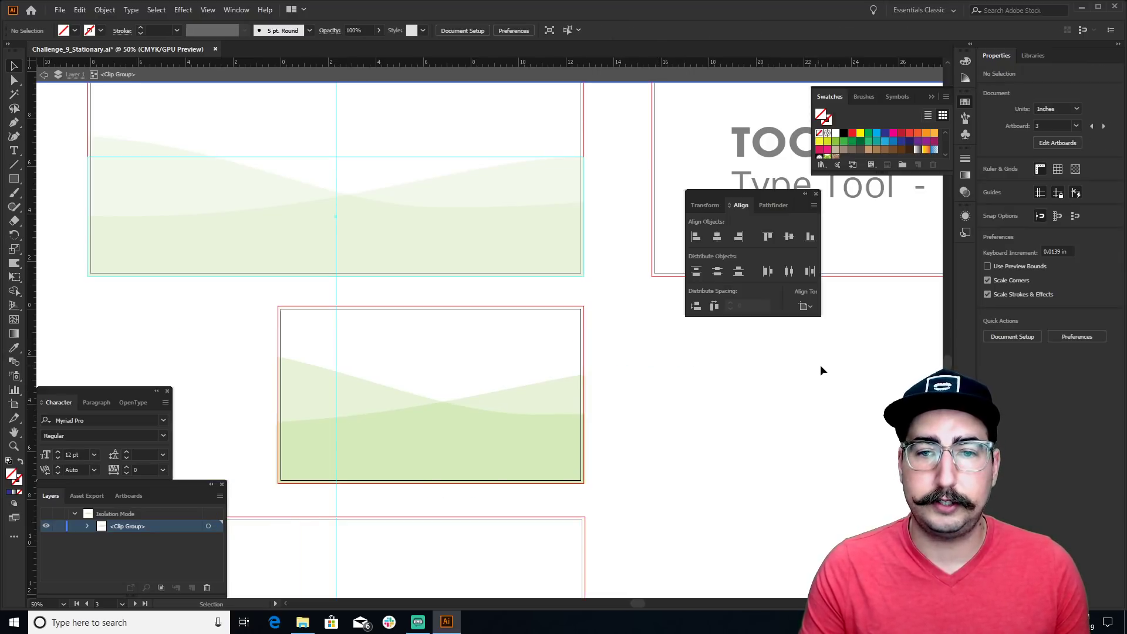
double_click(724, 350)
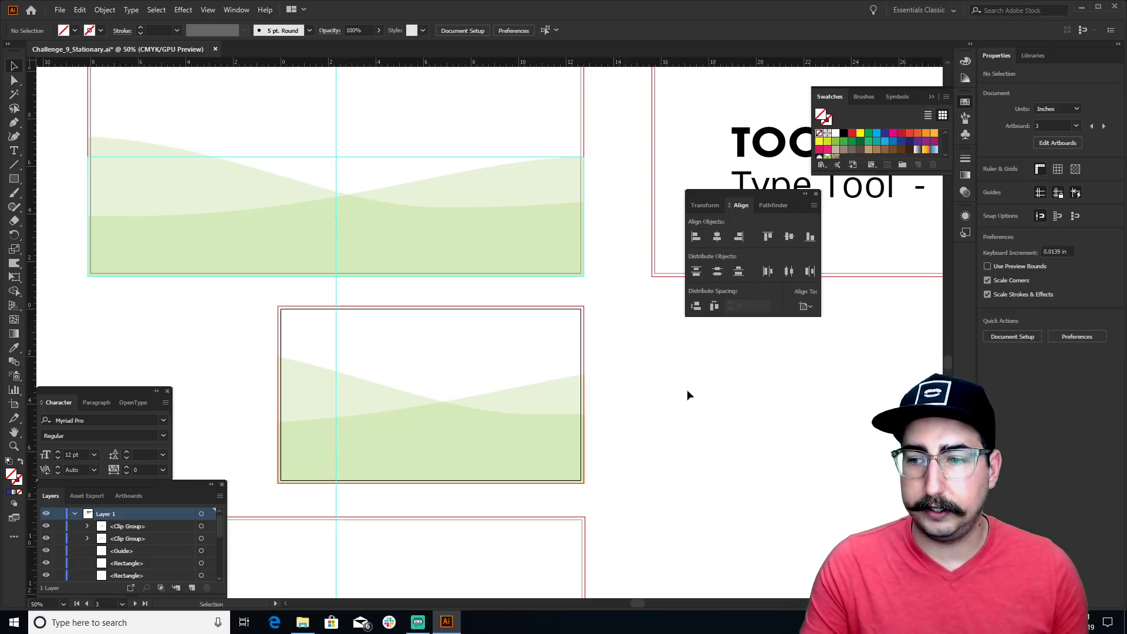
Copy the wave footer onto the letterhead, centre it and move it to the bottom edge
left_click_drag(491, 421, 569, 240)
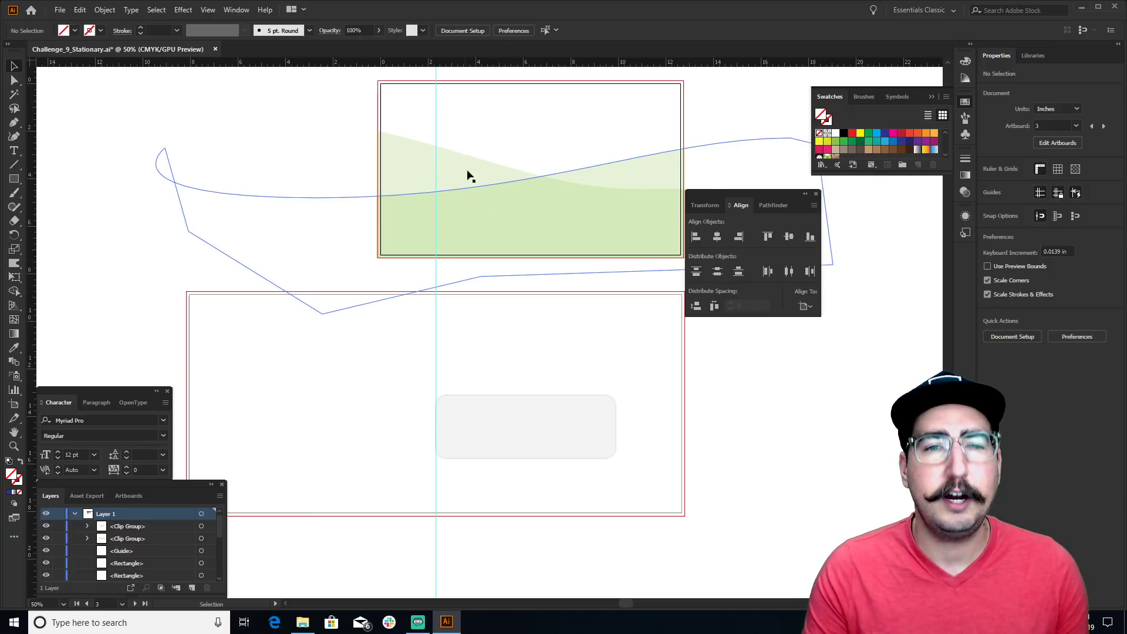
left_click_drag(468, 176, 505, 261)
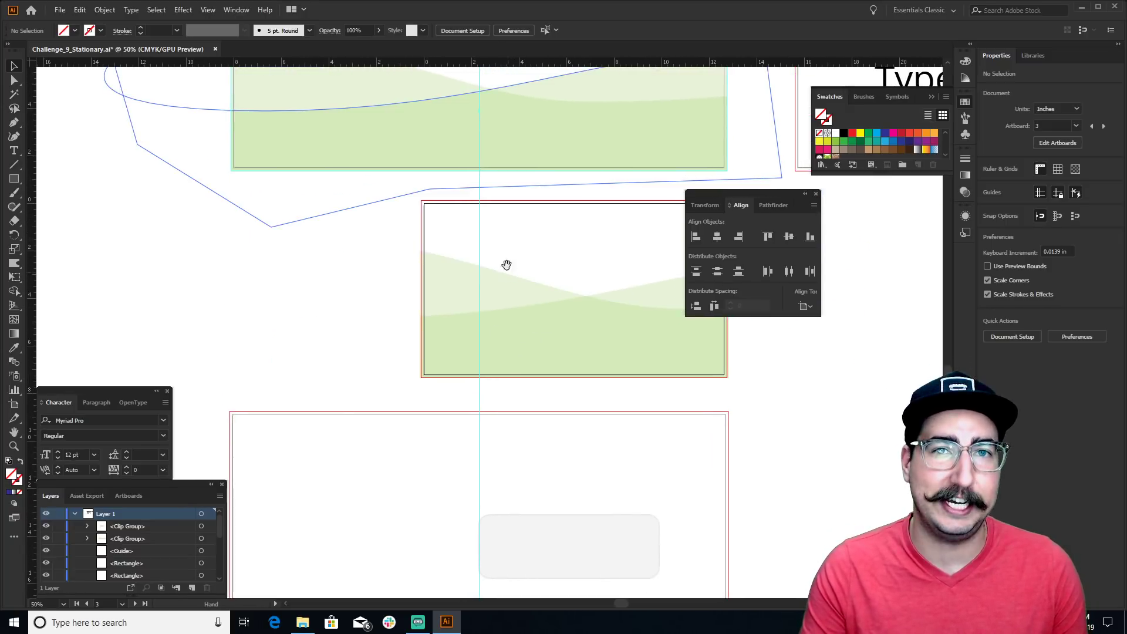
left_click_drag(487, 146, 486, 482)
scroll(513, 460, "down", 5)
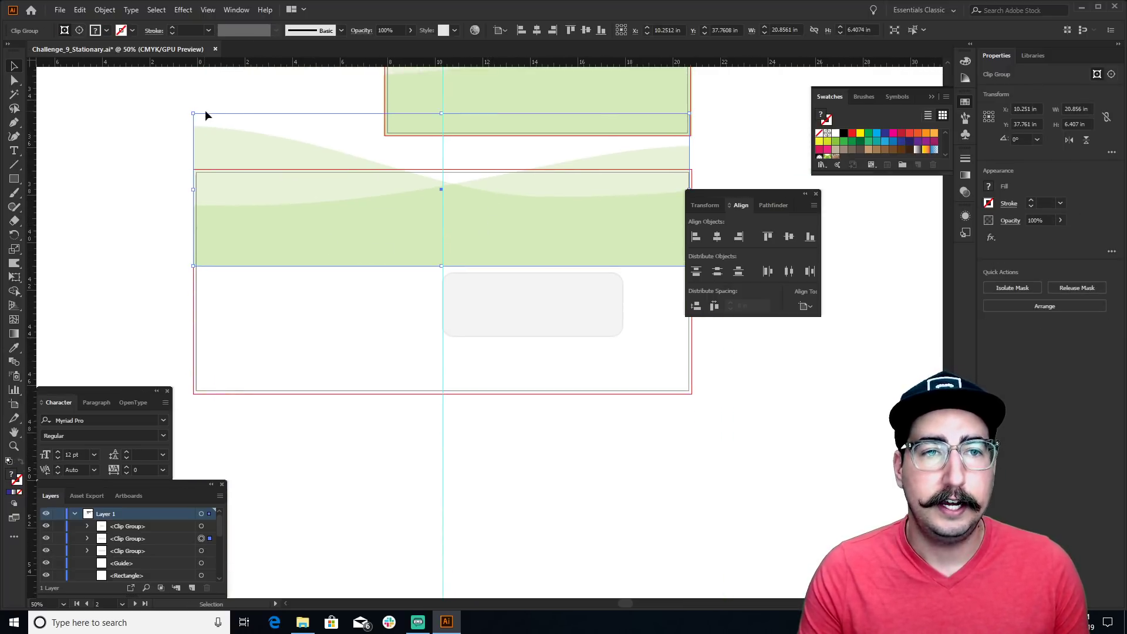
left_click(325, 216)
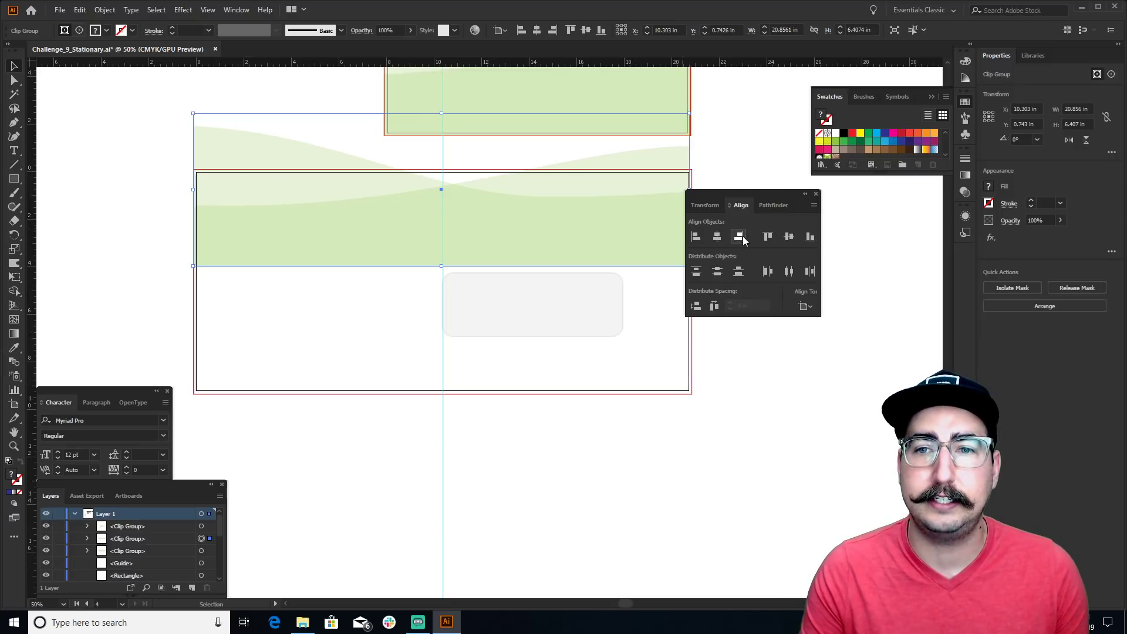
left_click(720, 237)
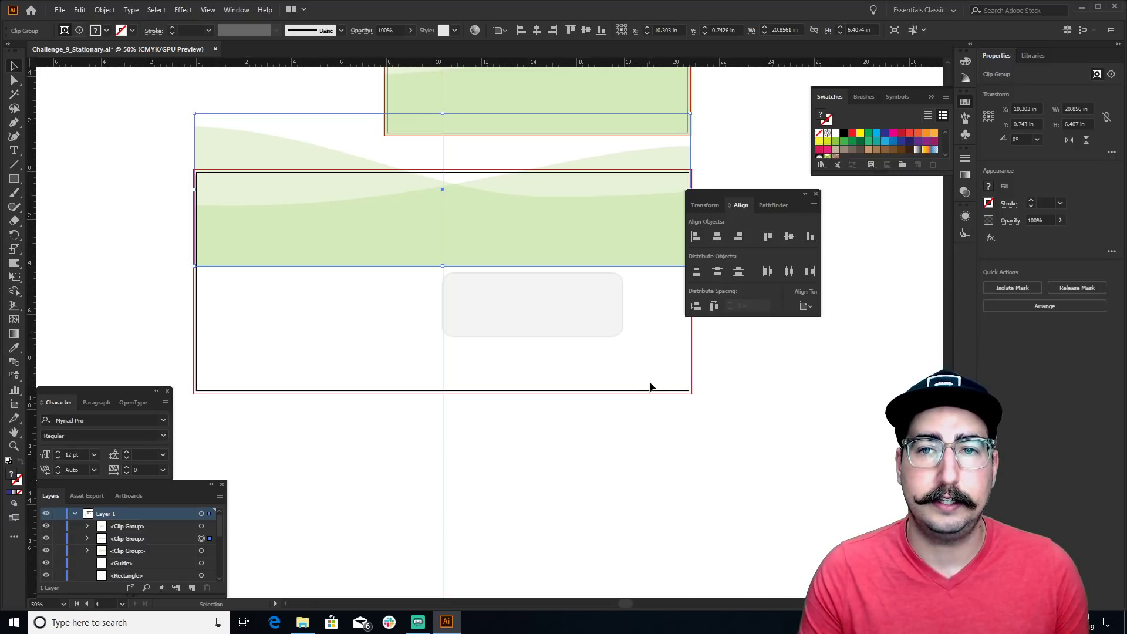
left_click(610, 422)
left_click_drag(372, 230, 377, 359)
Zoom in on the wave's left edge and extend its clipping rectangle outward
key("z")
left_click(309, 284)
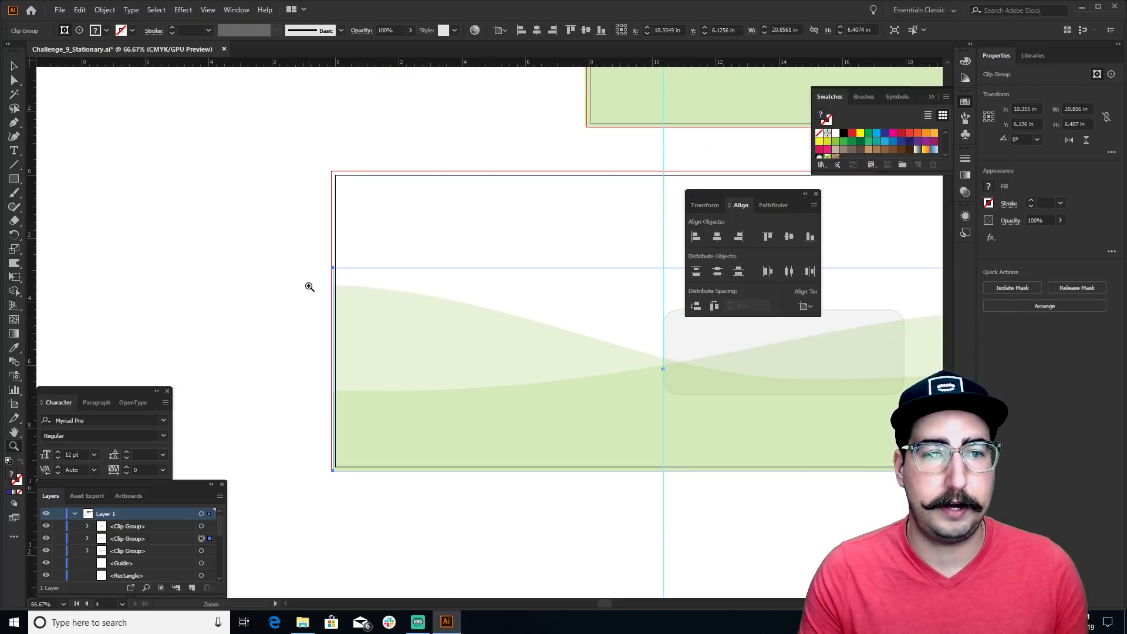
left_click(402, 305)
left_click(420, 317)
left_click(495, 302)
left_click(494, 302)
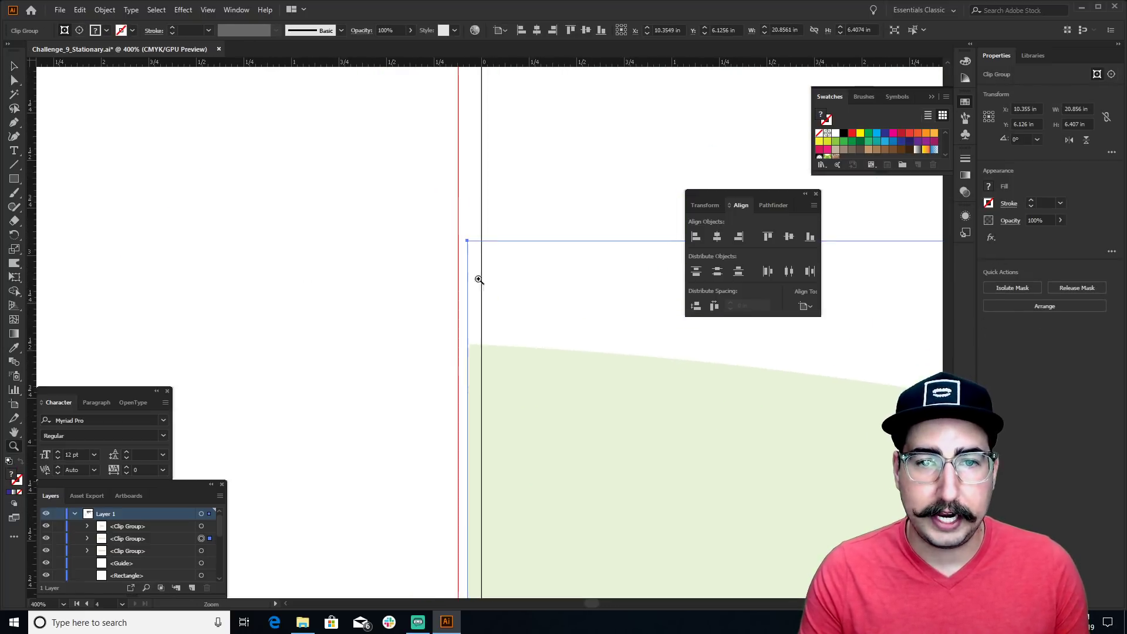
key("v")
double_click(467, 270)
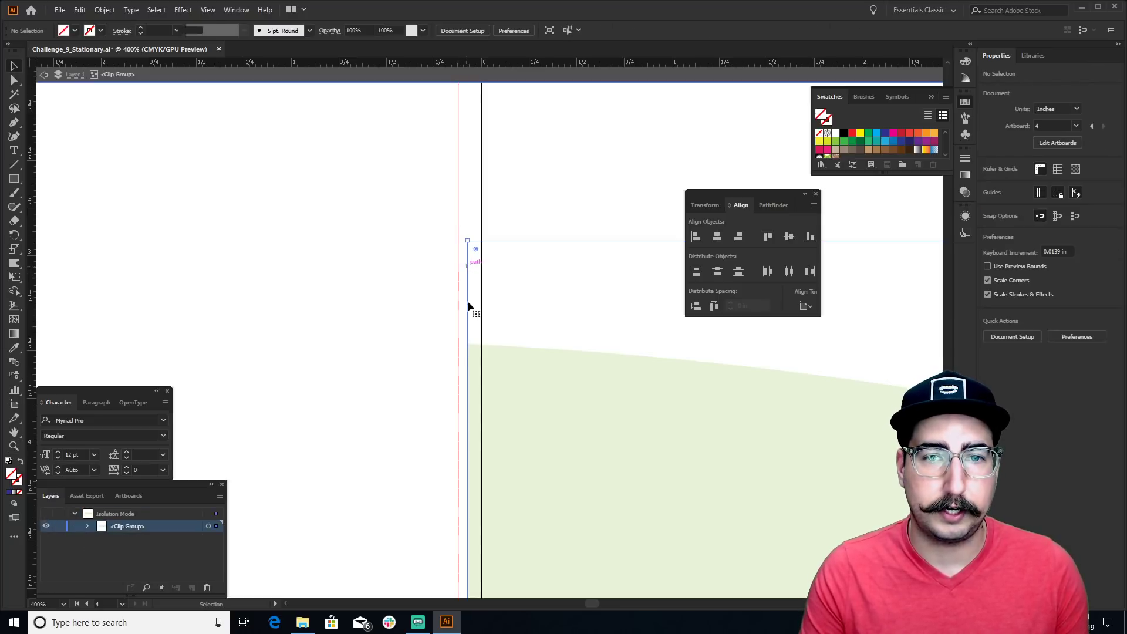
scroll(468, 307, "down", 5)
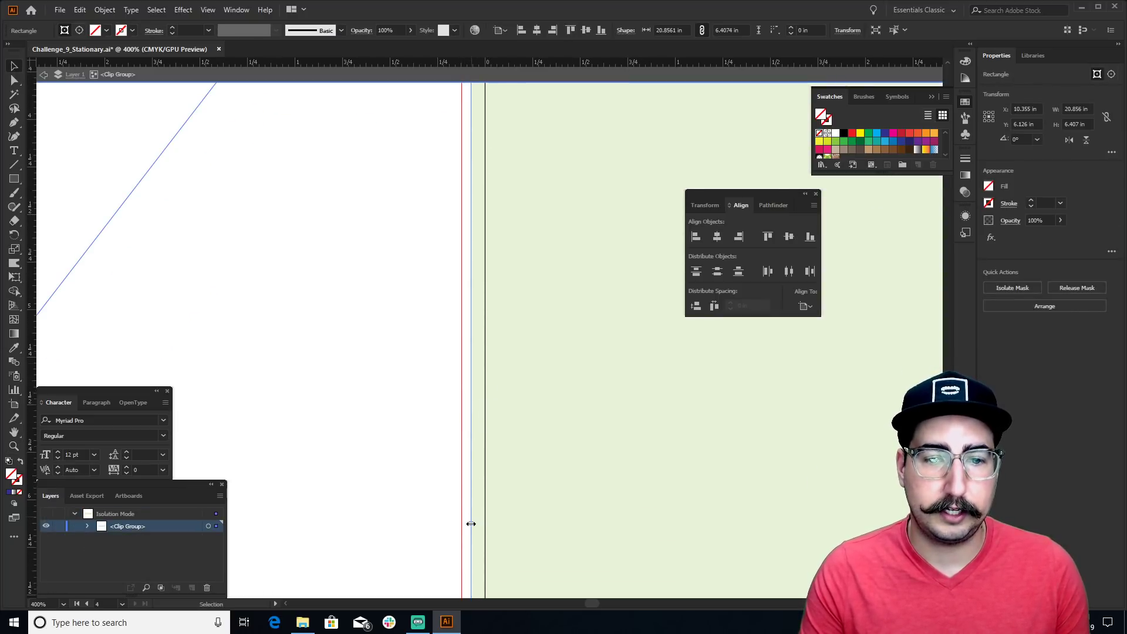
left_click_drag(470, 523, 461, 523)
Exit the isolated group and zoom out to show several artboards
double_click(106, 138)
key("z")
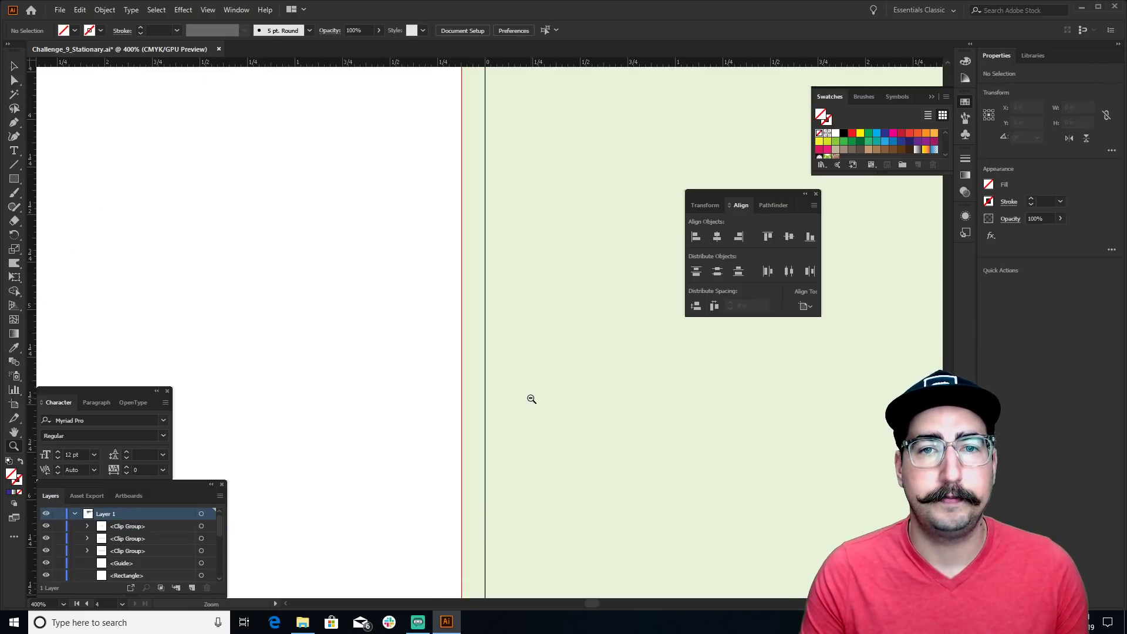
left_click(570, 387, "alt")
left_click(571, 387, "alt")
left_click(571, 388, "alt")
left_click(569, 387, "alt")
left_click(577, 384, "alt")
left_click(576, 384, "alt")
key("v")
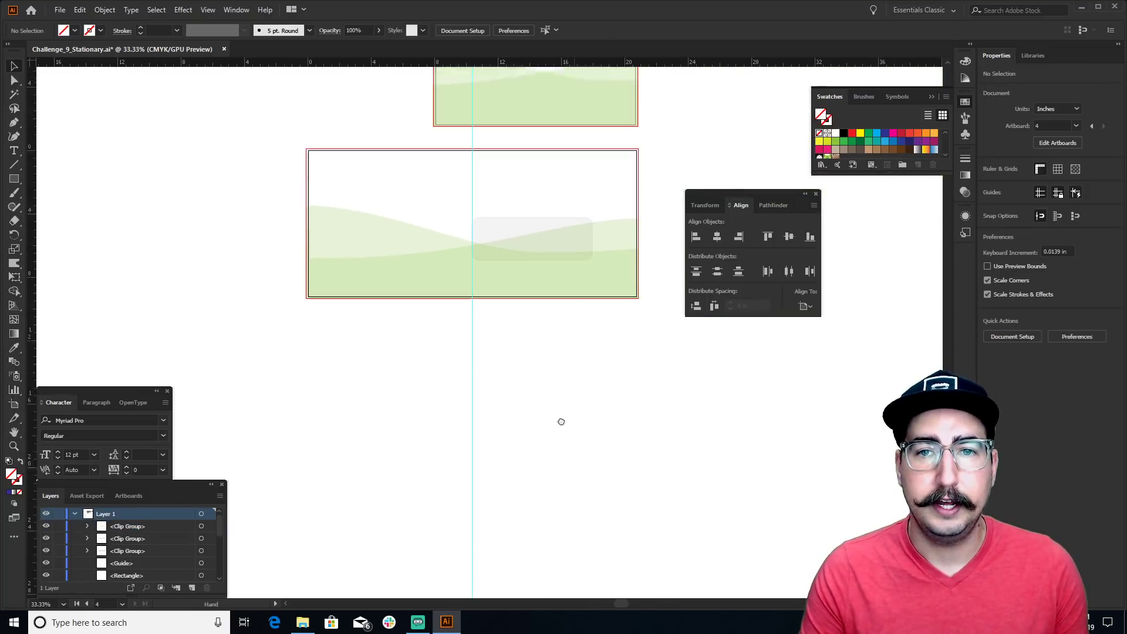
scroll(472, 334, "up", 2)
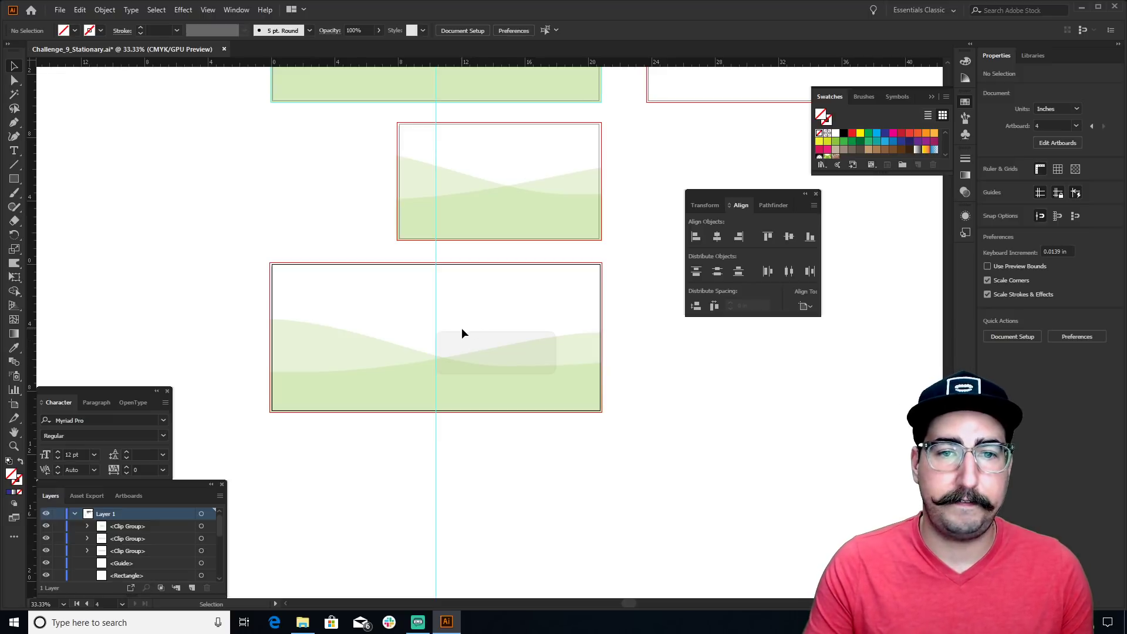
Unlock all objects and bring the business card's grey rounded rectangle to the front
left_click(105, 10)
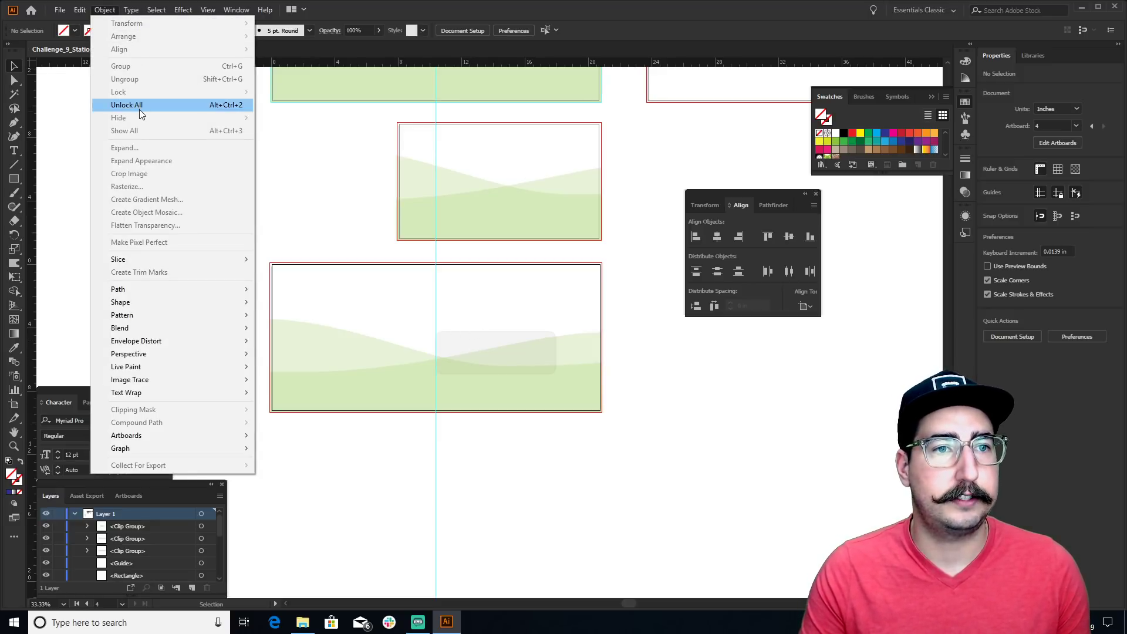
left_click(139, 107)
left_click(473, 346)
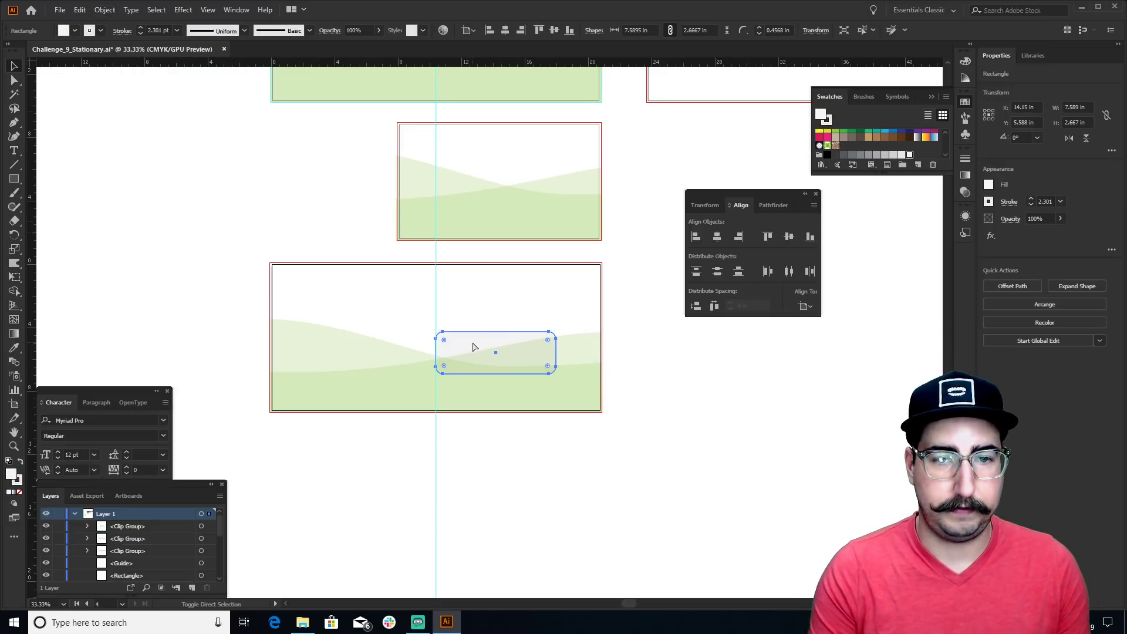
key("ctrl+shift+bracketright")
left_click(684, 355)
Hide the guides and bleed outlines, then zoom back in on the letterhead
left_click_drag(606, 330, 616, 467)
key("z")
left_click(503, 309, "alt")
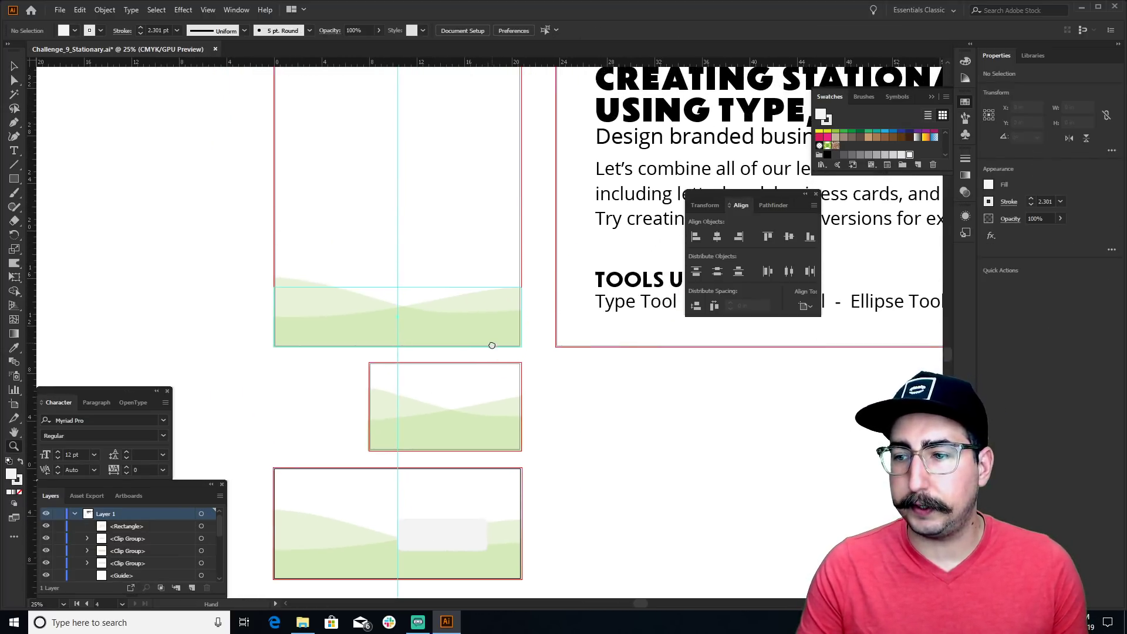
left_click(452, 329, "alt")
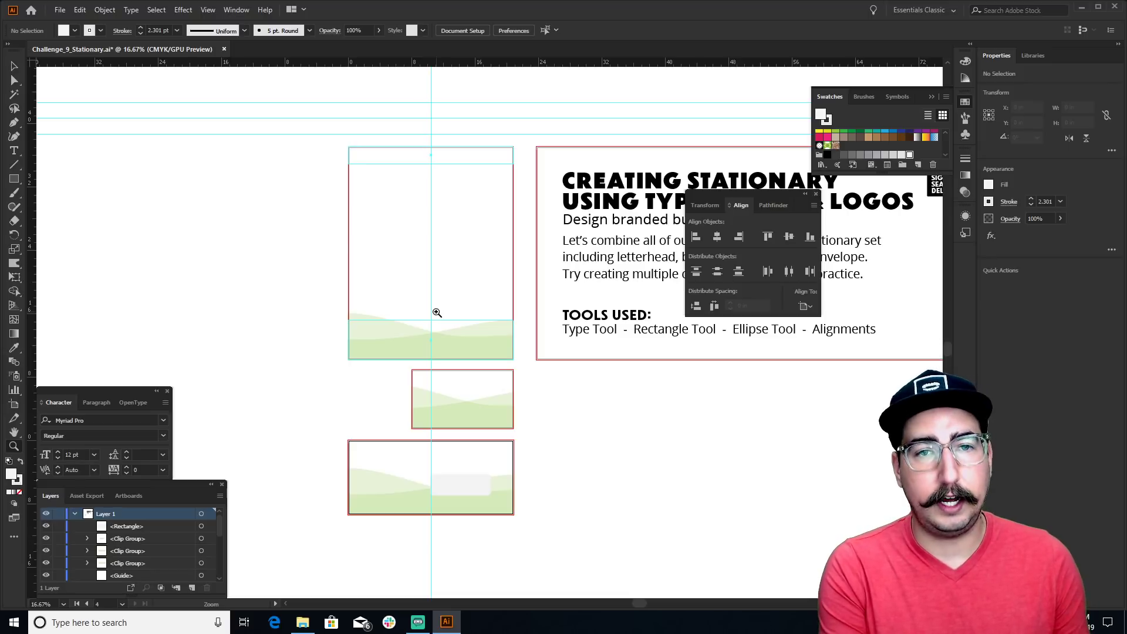
key("ctrl+;")
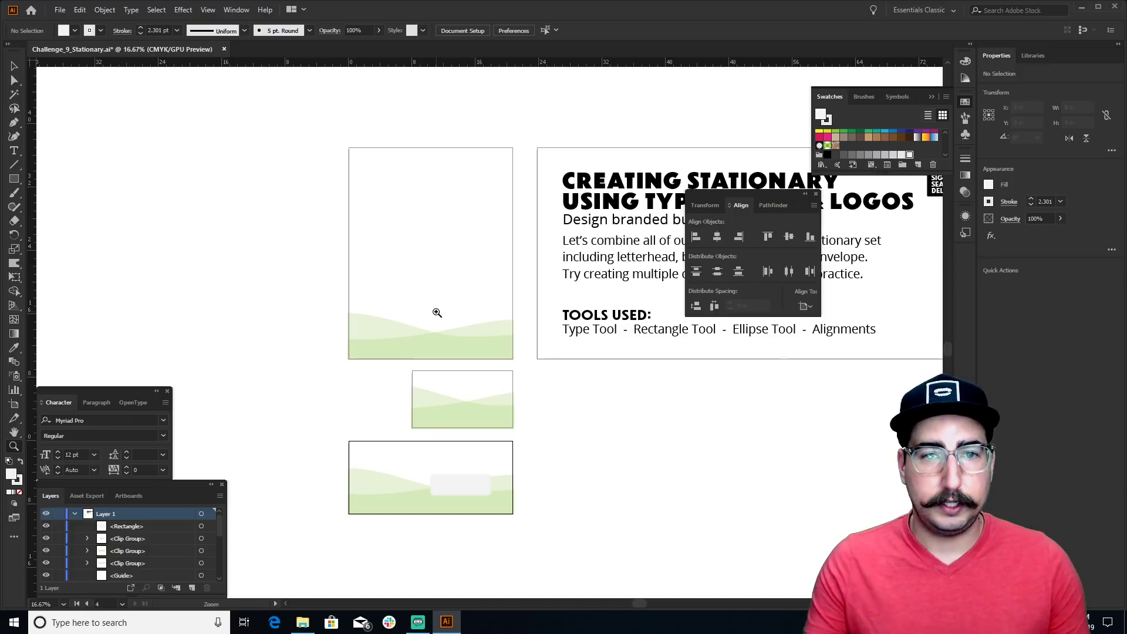
left_click(437, 312)
left_click(460, 284)
left_click_drag(448, 317, 419, 340)
Draw a circle, delete its bottom anchor to make a half-dome, and fill it green
key("l")
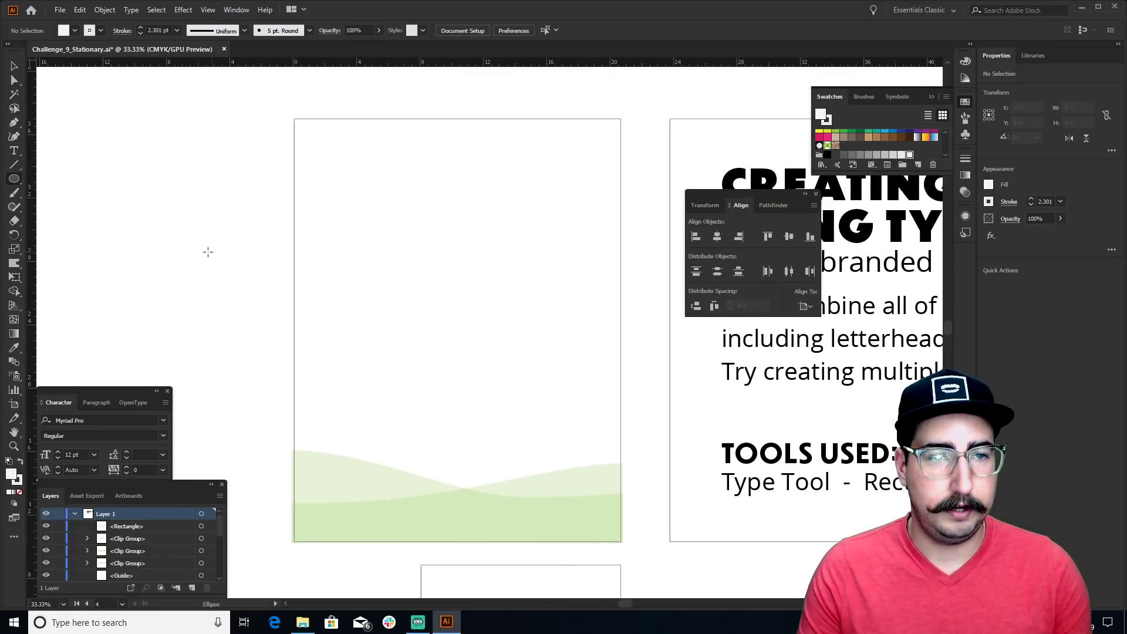
left_click_drag(200, 250, 246, 298)
key("p")
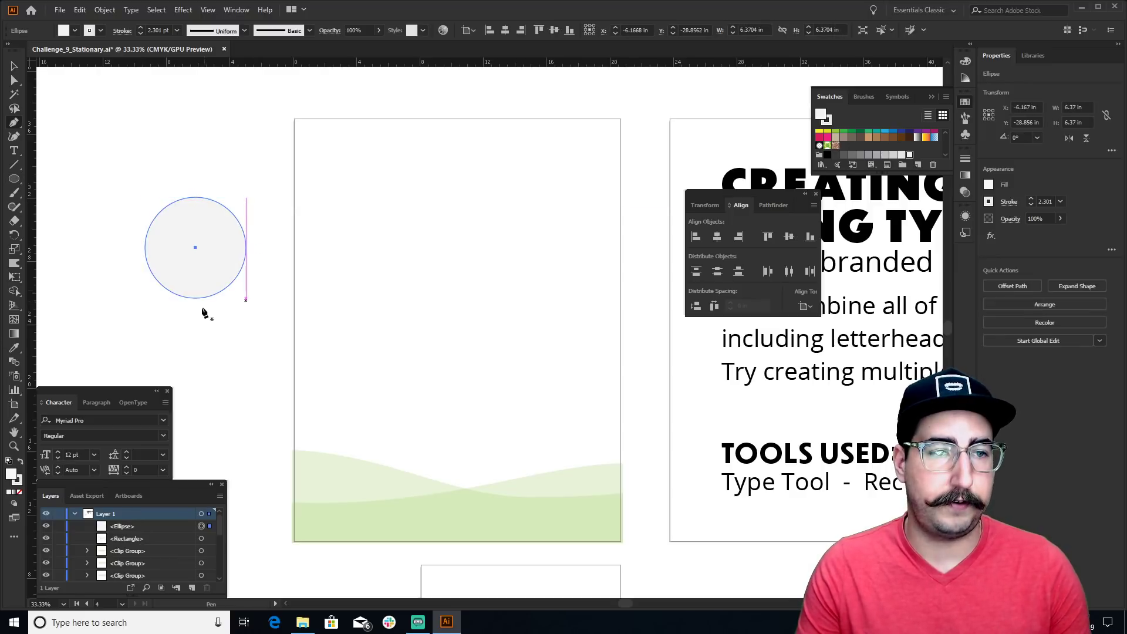
left_click(196, 299, "ctrl")
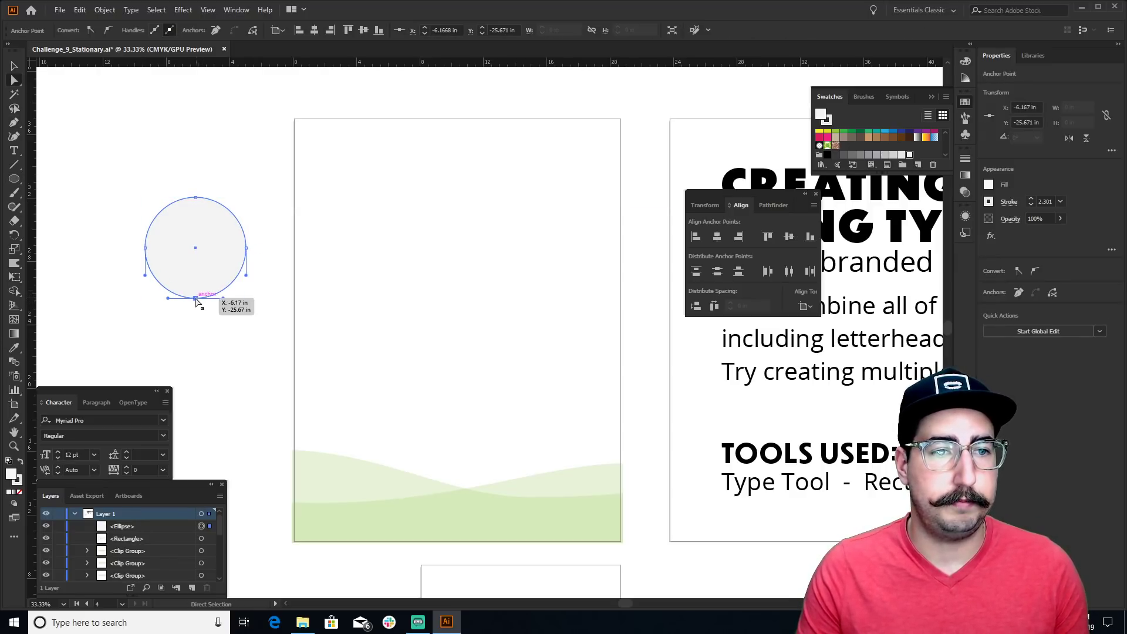
key("Delete")
left_click(247, 189)
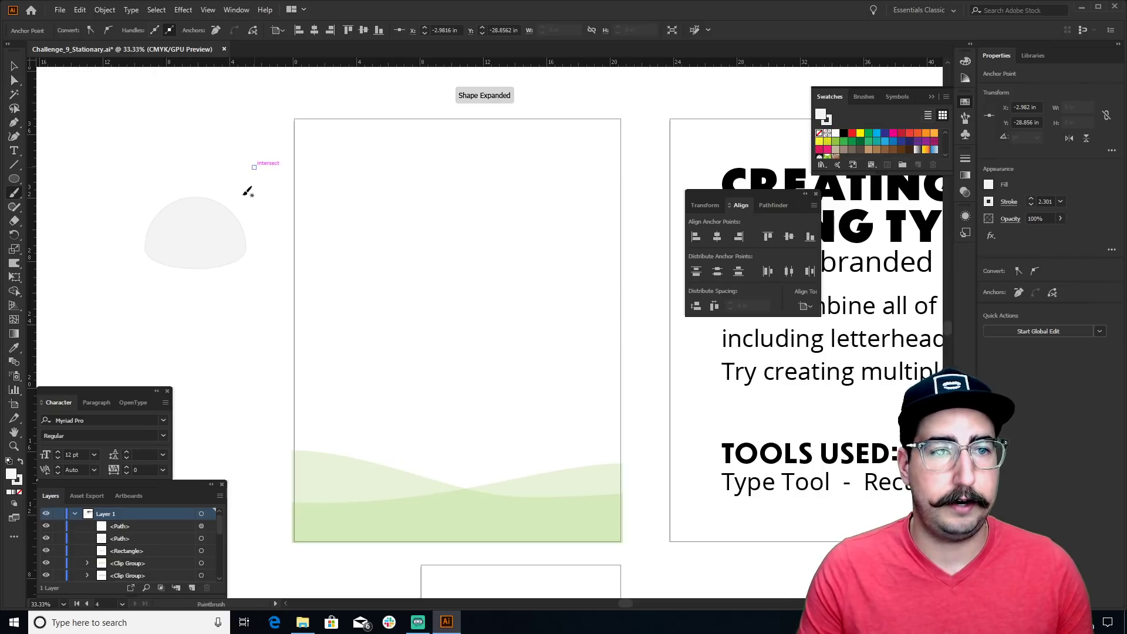
key("v")
left_click(201, 232)
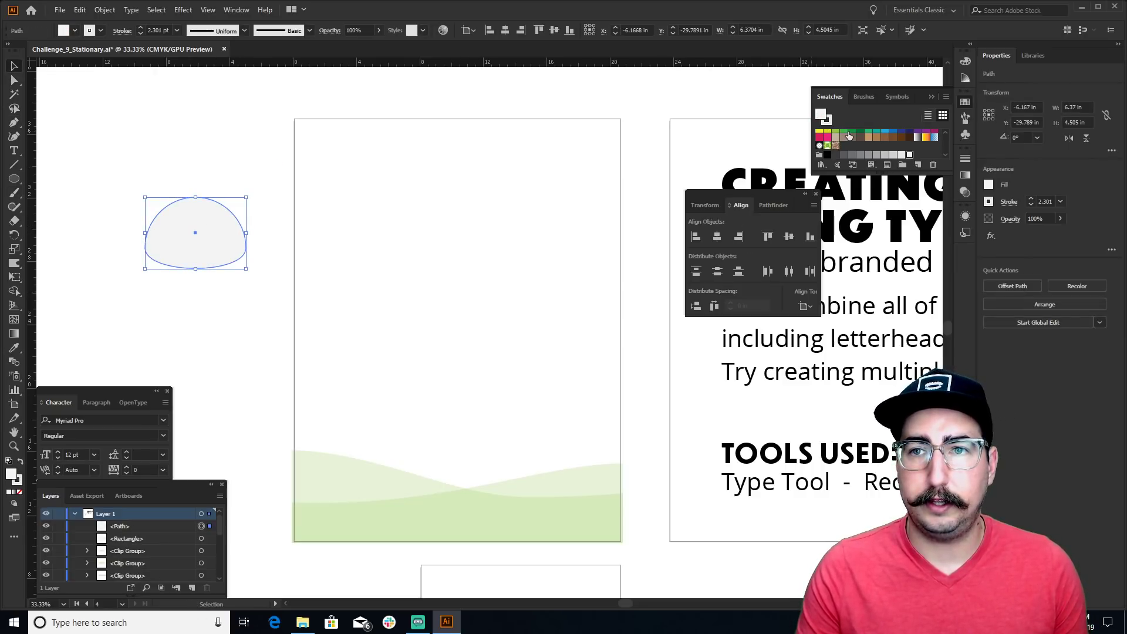
left_click(848, 135)
Scale a half-size copy inside the dome and combine both into a hollow compound path
left_click(302, 125)
left_click(226, 210)
key("s")
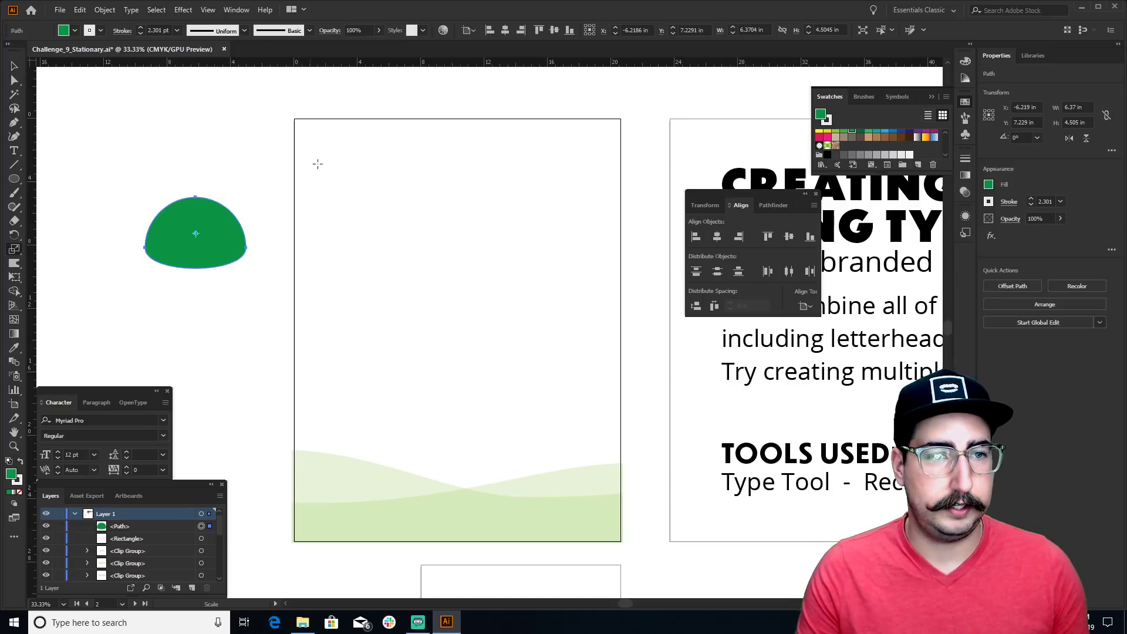
left_click_drag(317, 164, 259, 197)
key("v")
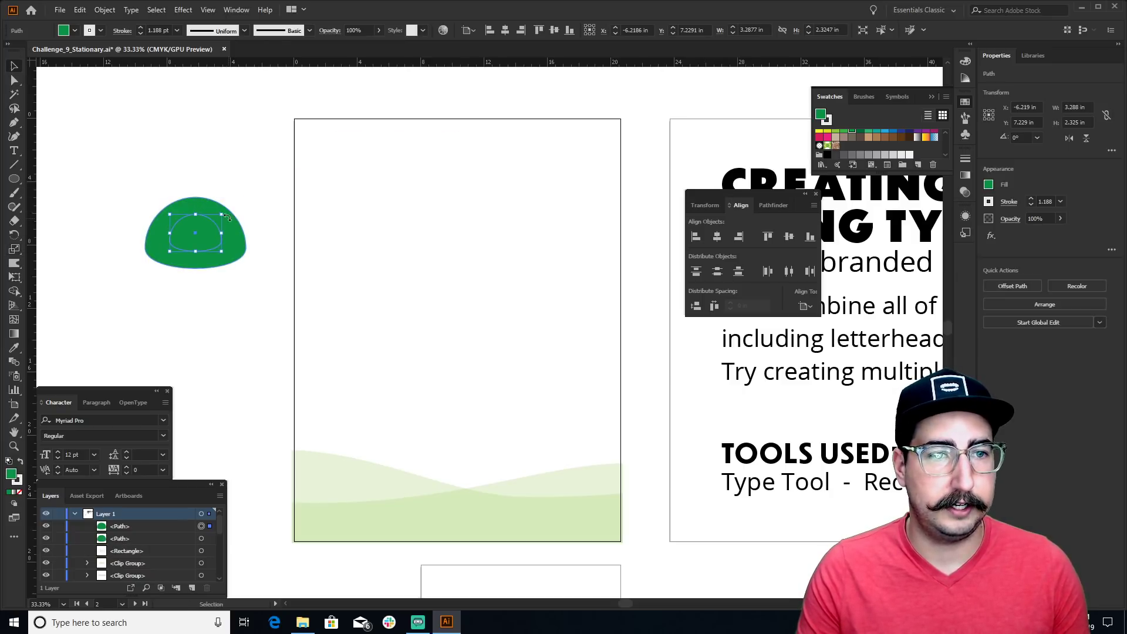
left_click(230, 217, "shift")
key("ctrl+8")
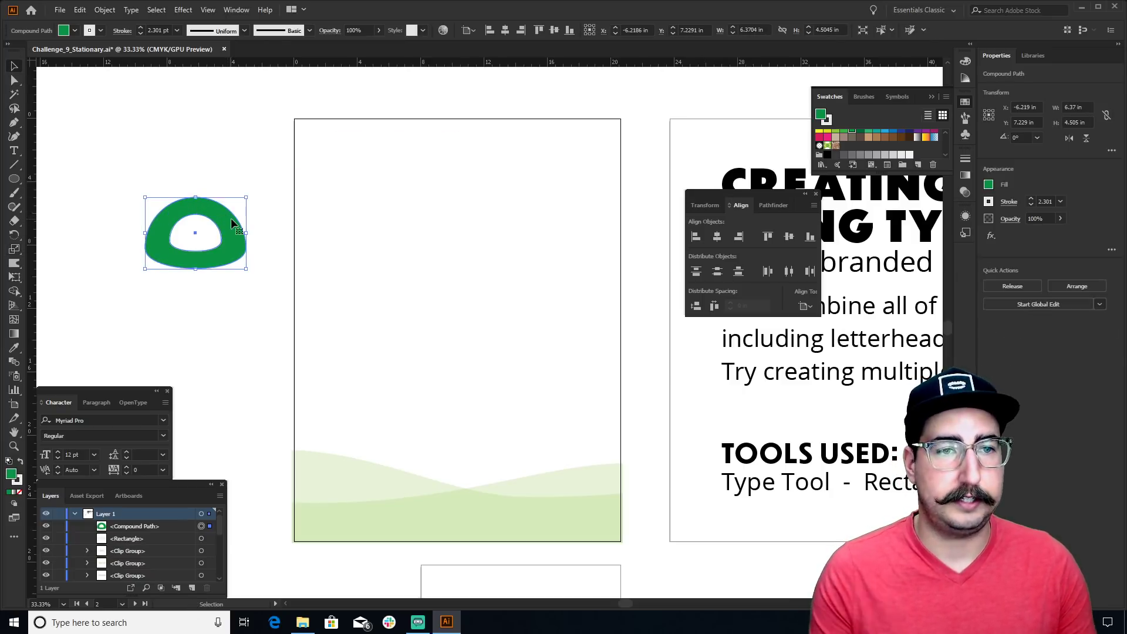
Move the hollow dome onto the letterhead's green hills and shrink it down
left_click(238, 136)
left_click_drag(226, 223, 428, 466)
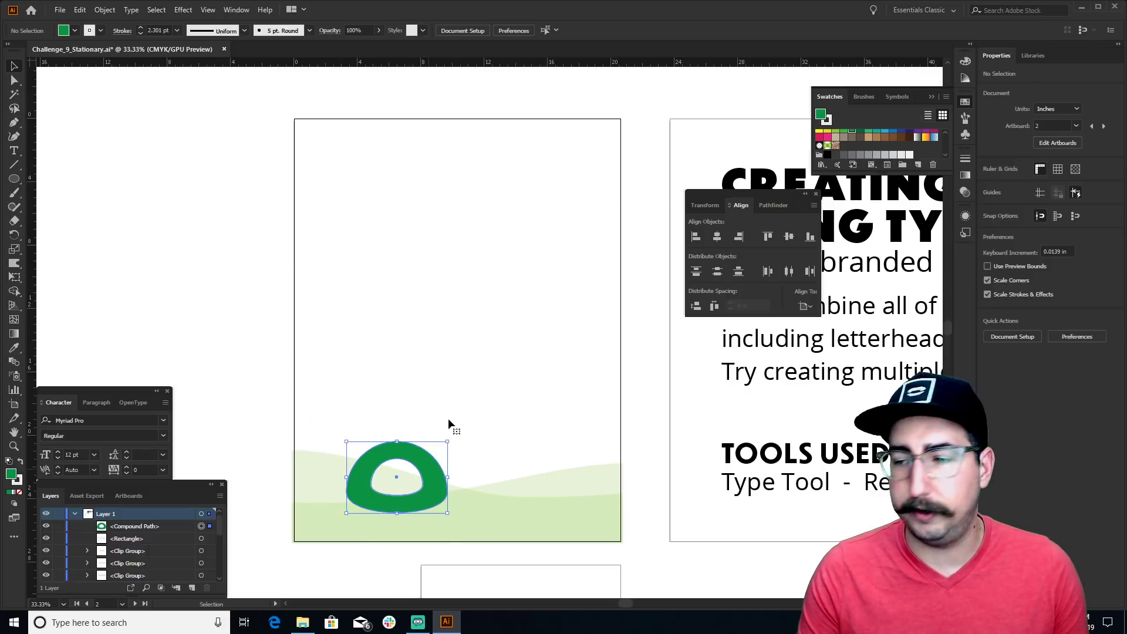
key("s")
left_click_drag(566, 335, 470, 417)
key("v")
left_click(459, 430)
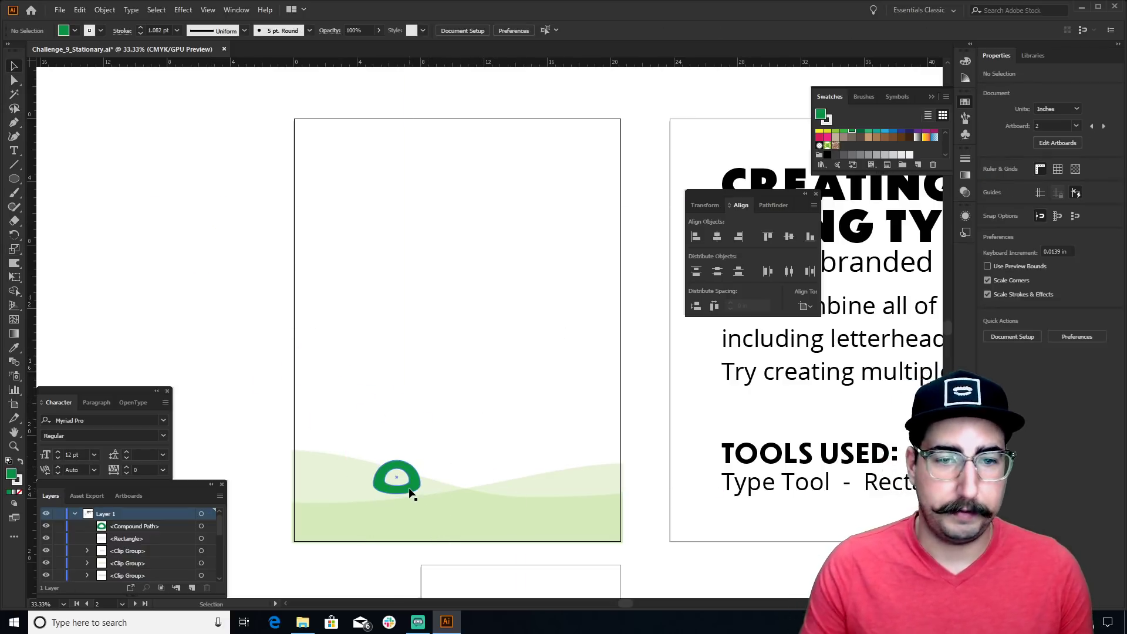
Shift the dome logo left and slightly down on the footer hills, then zoom in on the footer
left_click_drag(410, 490, 353, 482)
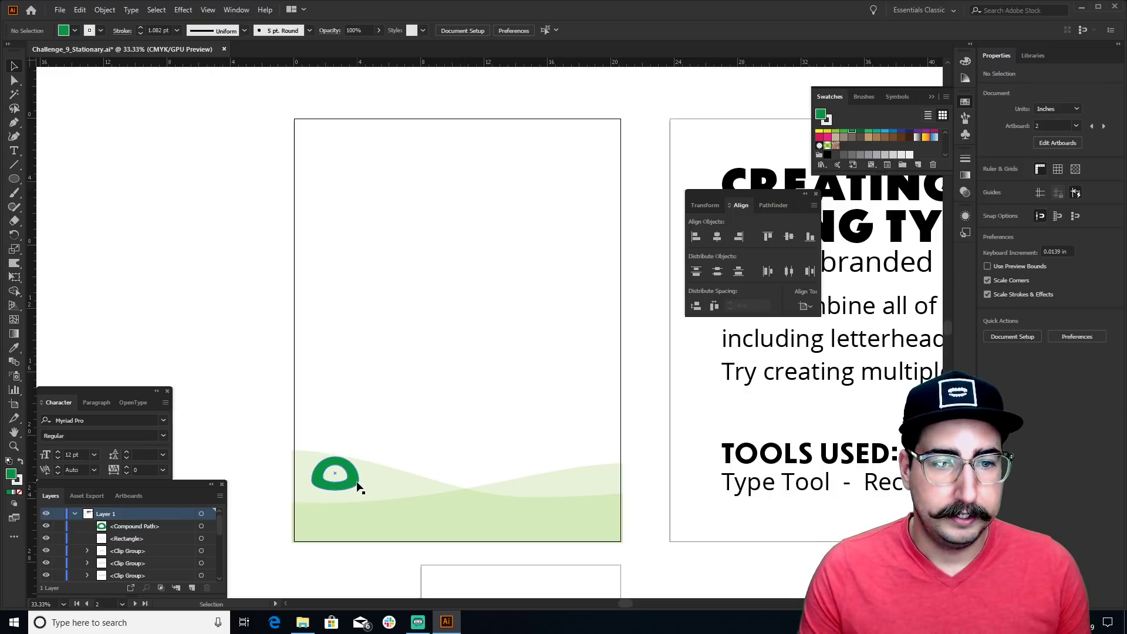
left_click_drag(355, 482, 350, 488)
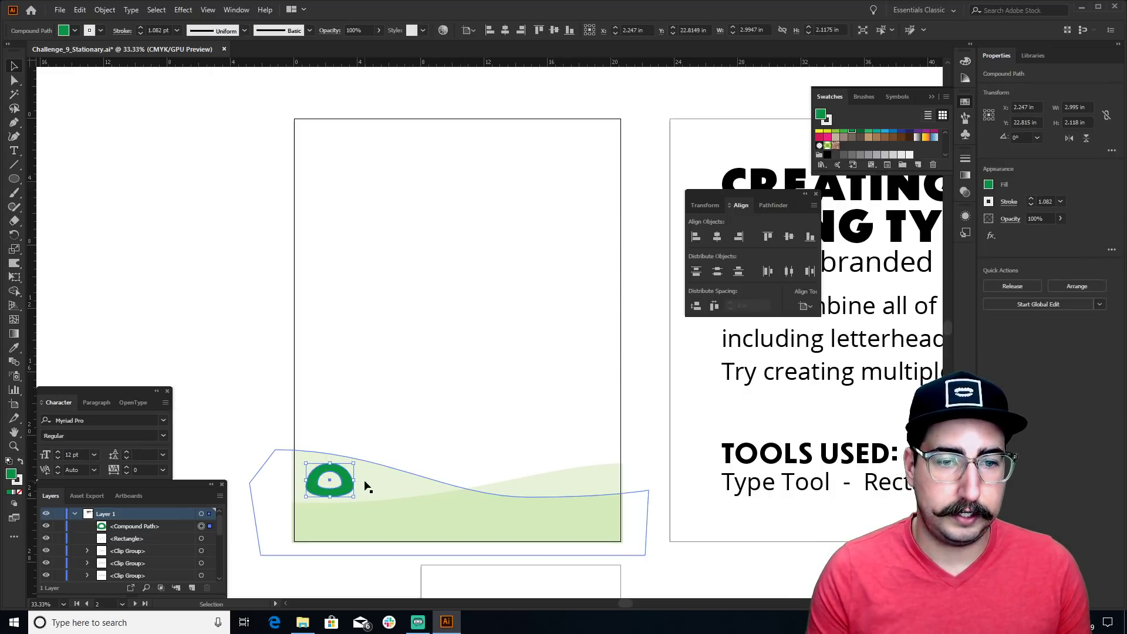
left_click(508, 413)
key("z")
left_click(421, 527)
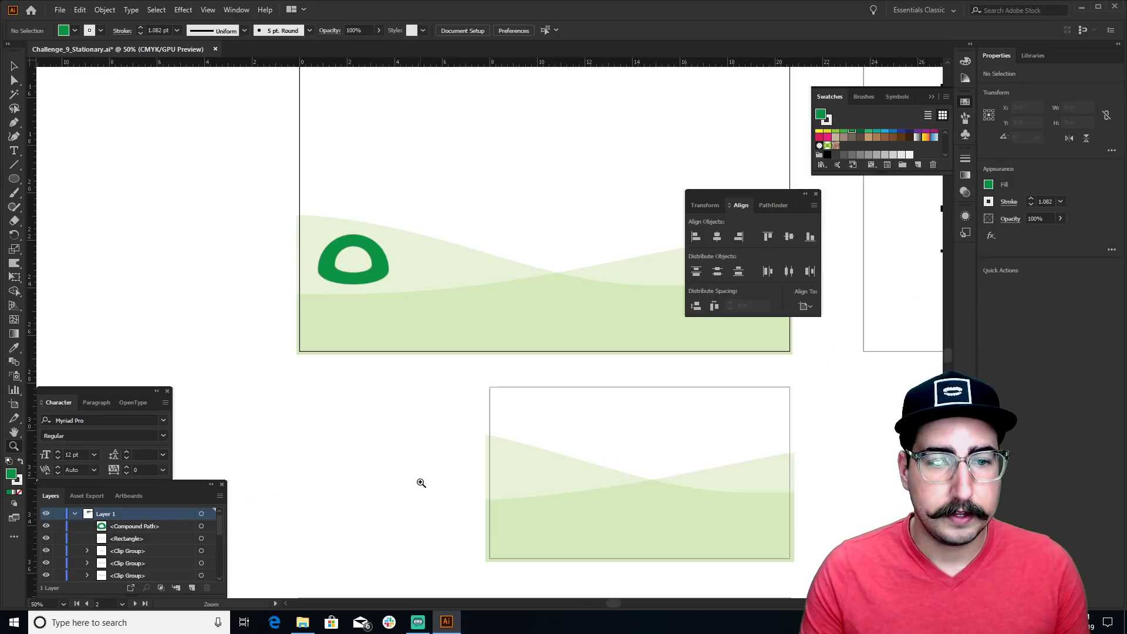
left_click(484, 318)
left_click_drag(486, 329, 413, 351)
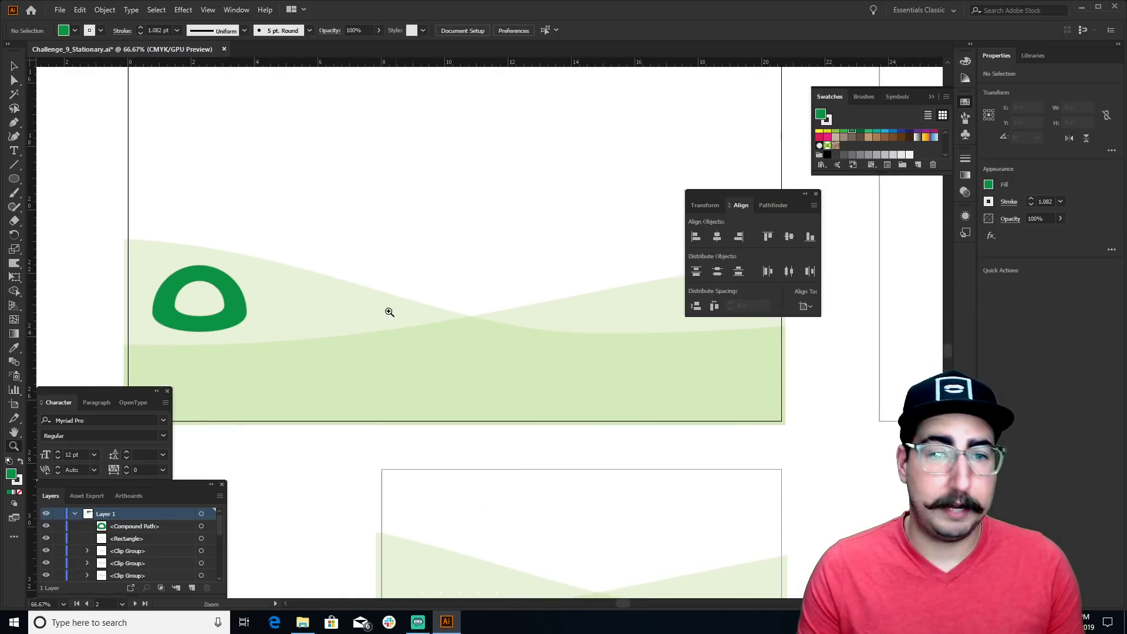
key("t")
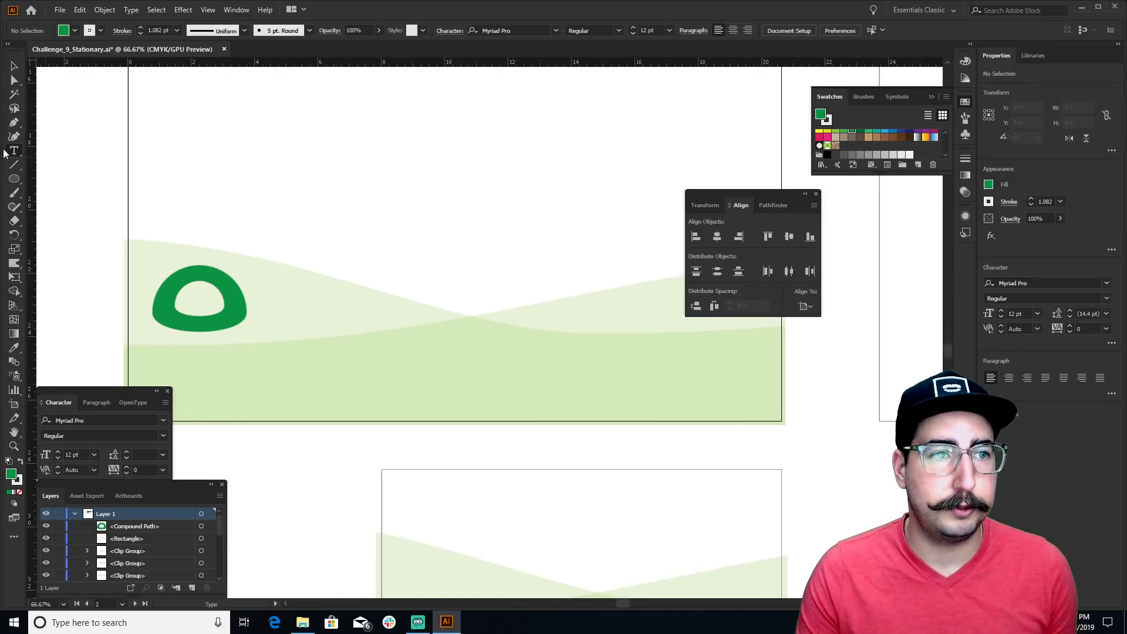
Set the placeholder heading to TitlingGothicFB Cond Bold and enlarge it to about 60 pt
left_click(394, 210)
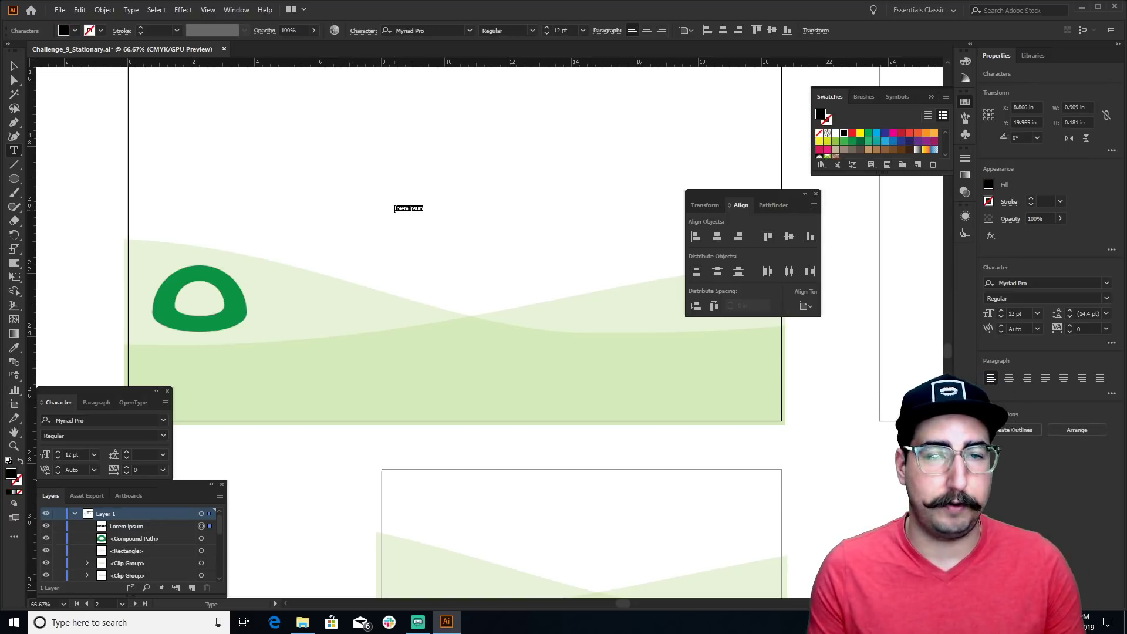
left_click(69, 421)
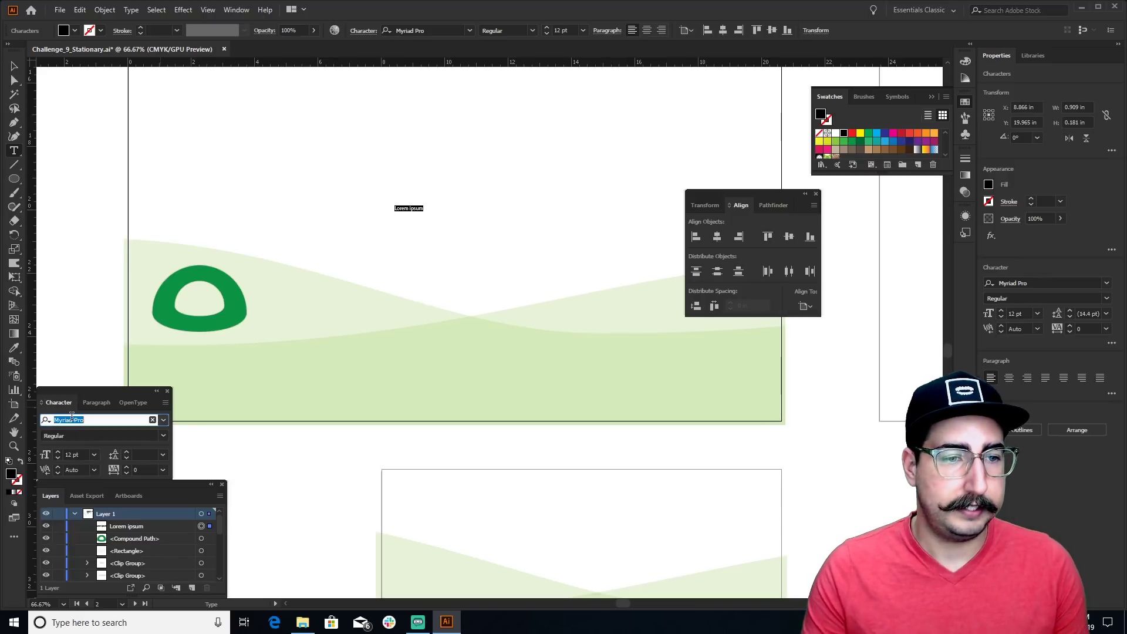
type("titling")
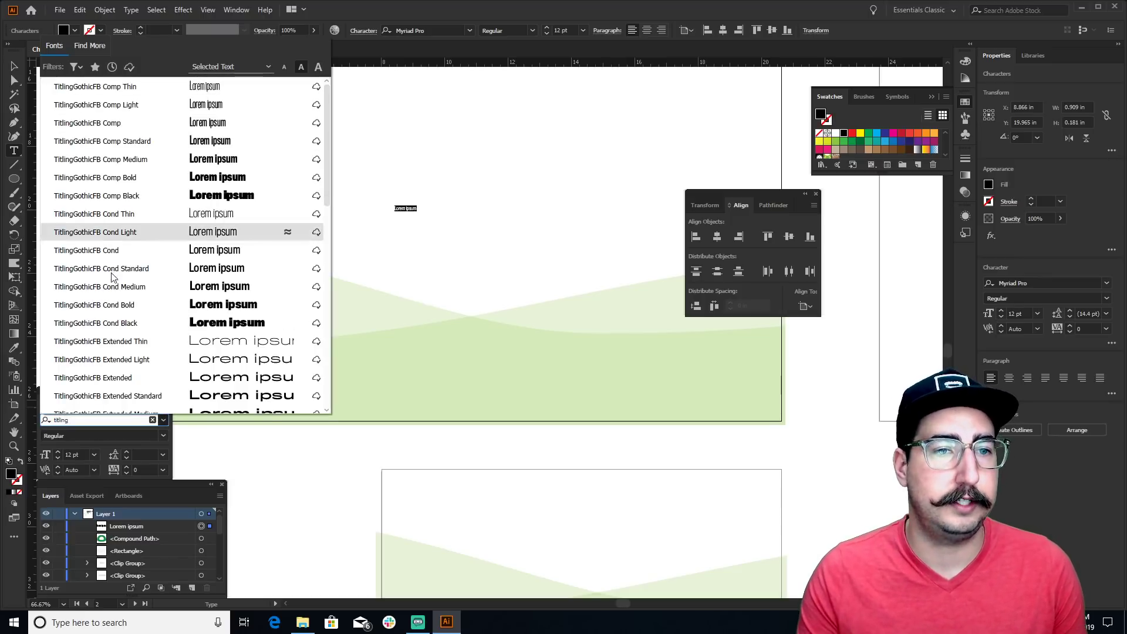
left_click(132, 306)
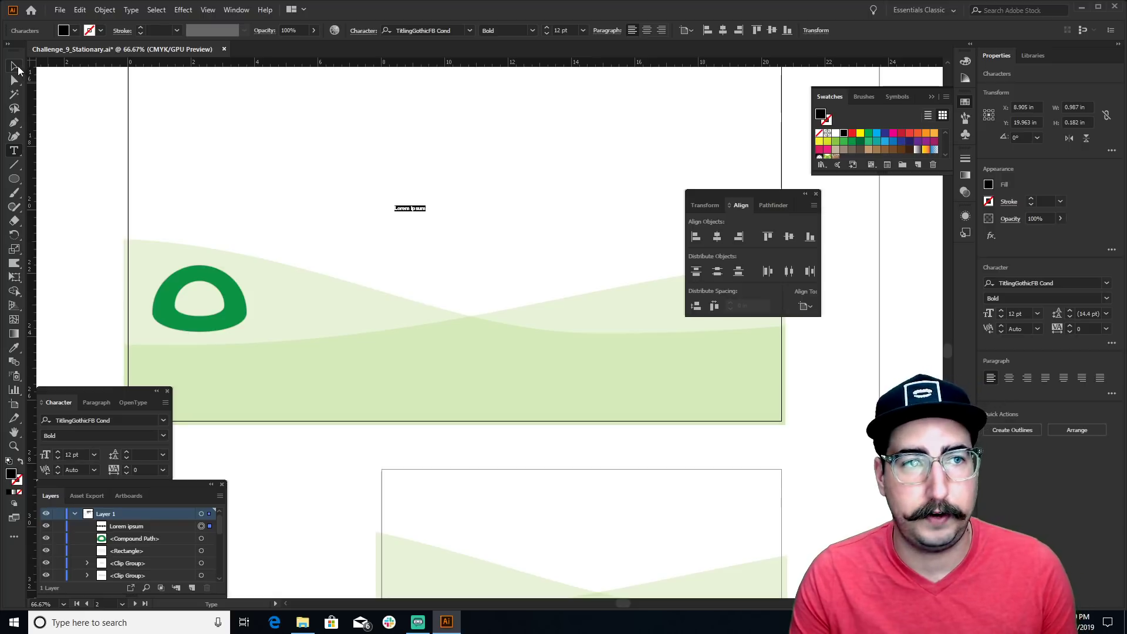
key("s")
left_click_drag(446, 194, 490, 194)
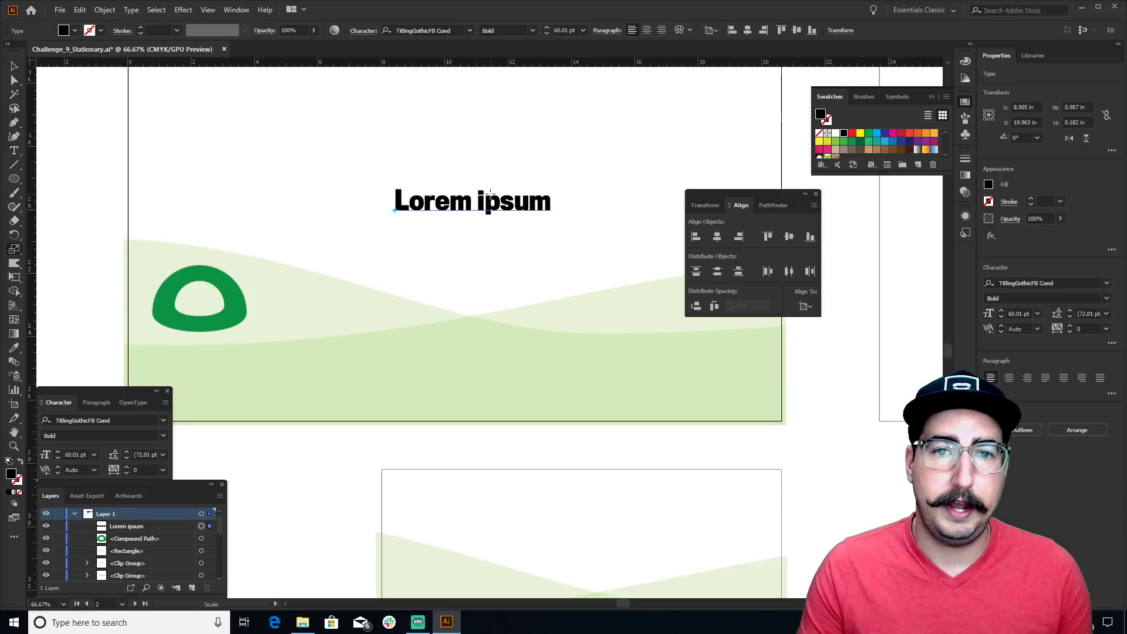
Replace the placeholder with CAMPASOURUS and move it into the lower-left footer area
key("t")
triple_click(482, 200)
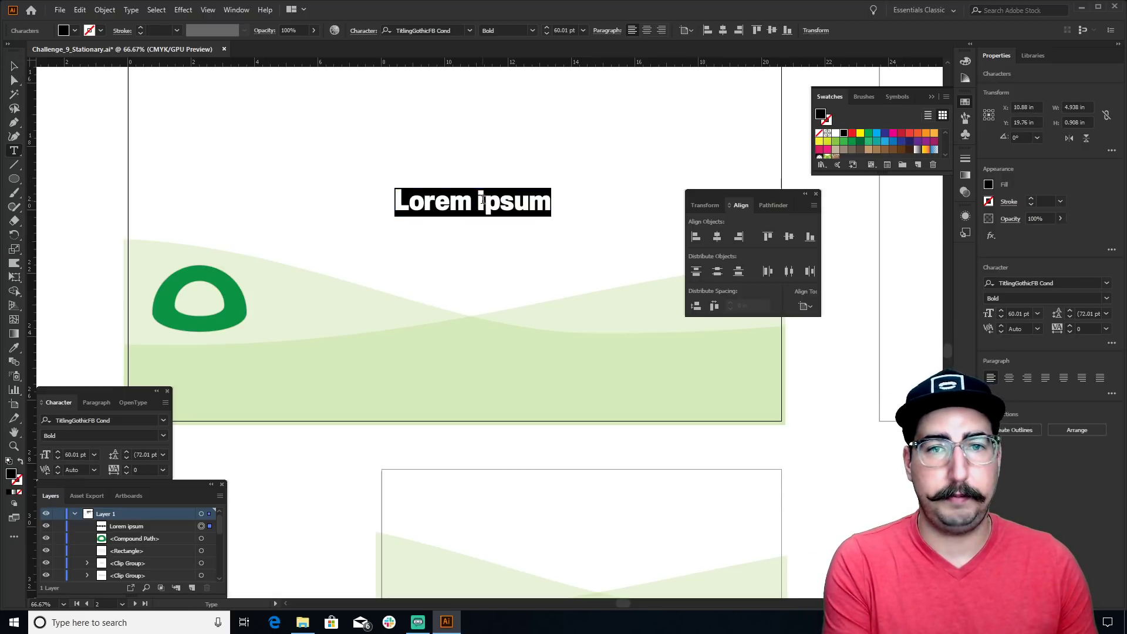
type("CMPU")
key("BackSpace")
key("BackSpace")
key("BackSpace")
type("AMP")
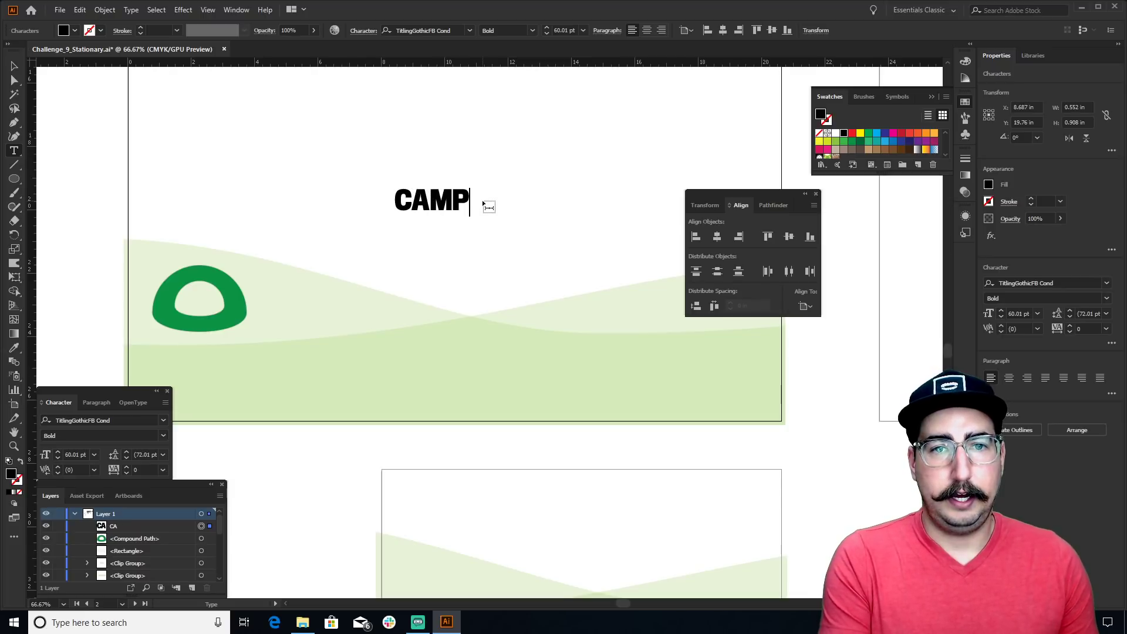
type("ASOURUS")
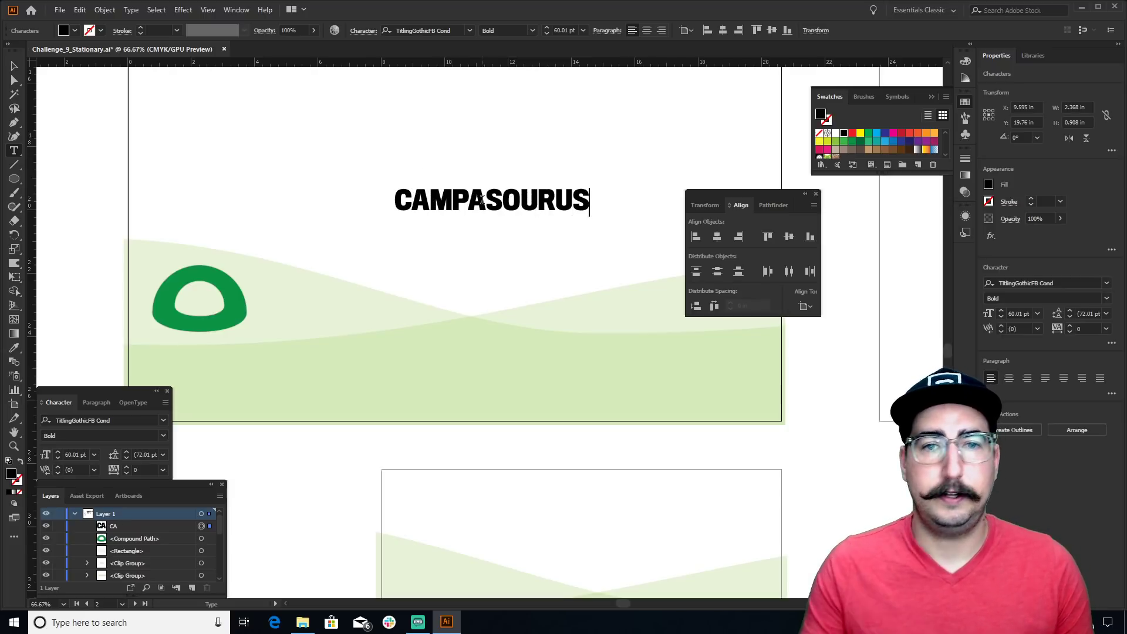
key("Escape")
left_click(267, 136)
left_click_drag(478, 209, 249, 385)
left_click_drag(329, 384, 403, 371)
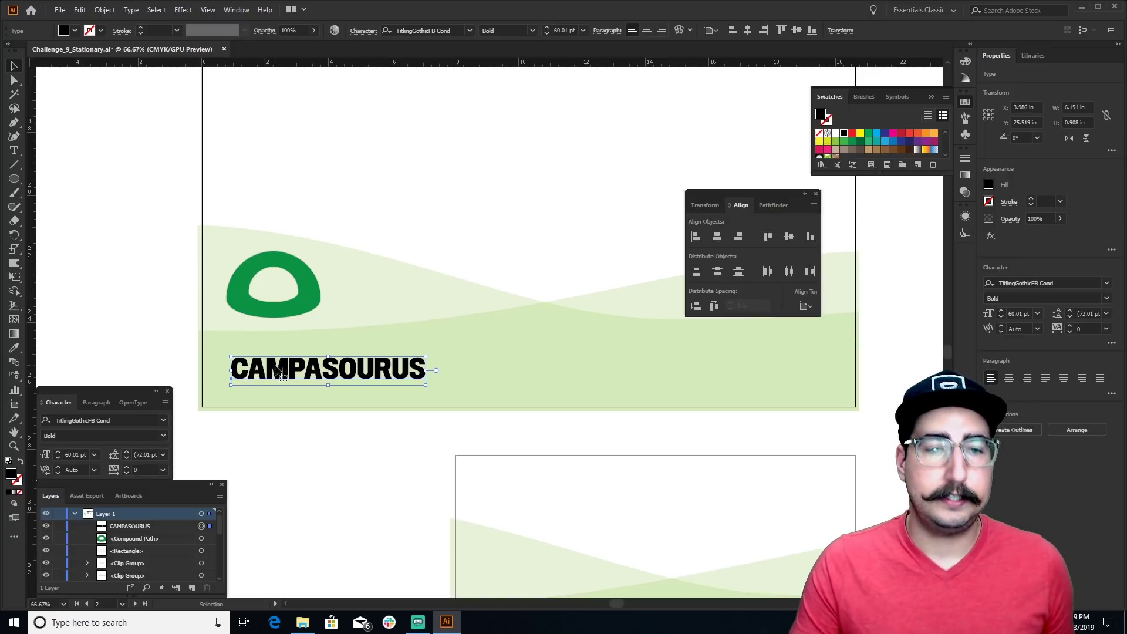
Centre-align CAMPASOURUS horizontally on the letterhead and raise it slightly within the footer
left_click(646, 31)
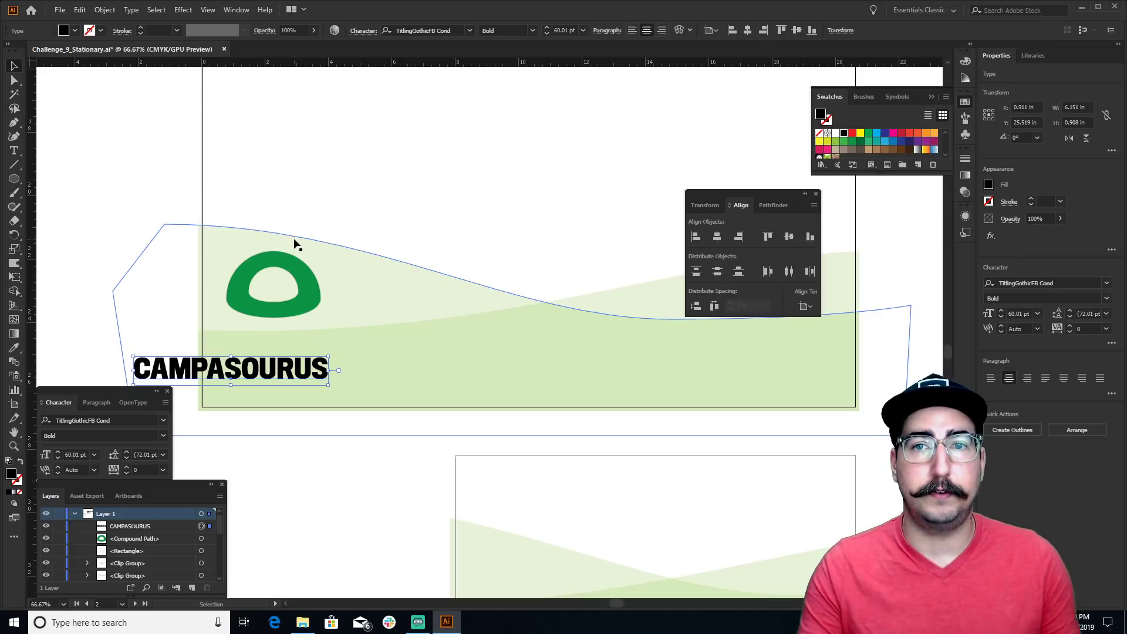
left_click(748, 30)
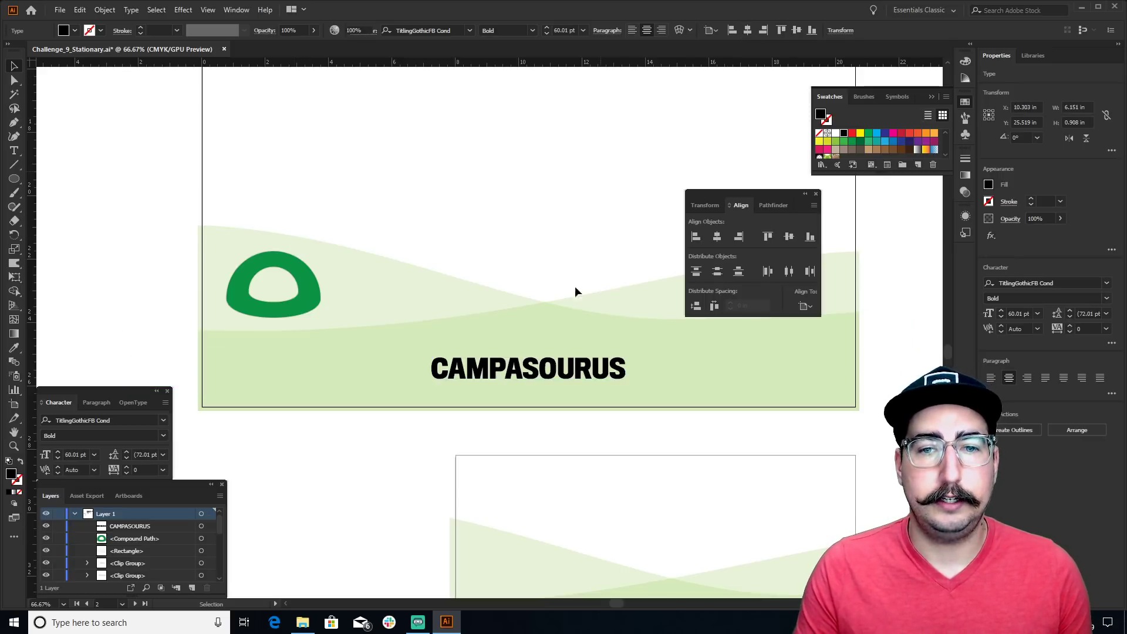
key("ctrl+shift+a")
left_click_drag(554, 373, 554, 351)
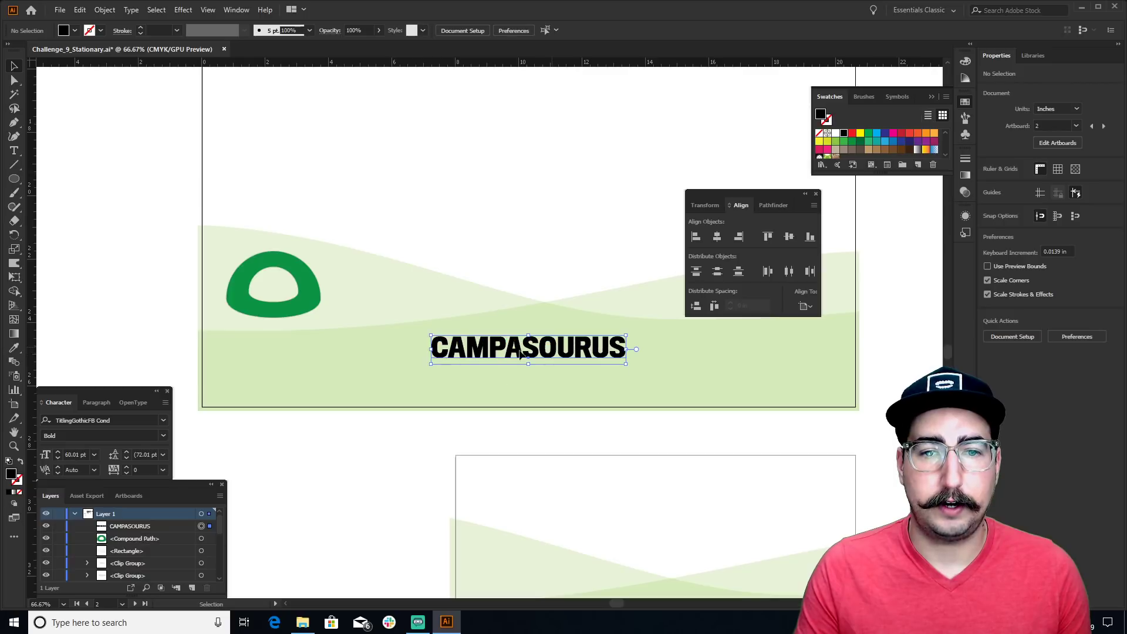
Colour CAMPASOURUS with the logo's green using the Eyedropper
key("i")
left_click(322, 271)
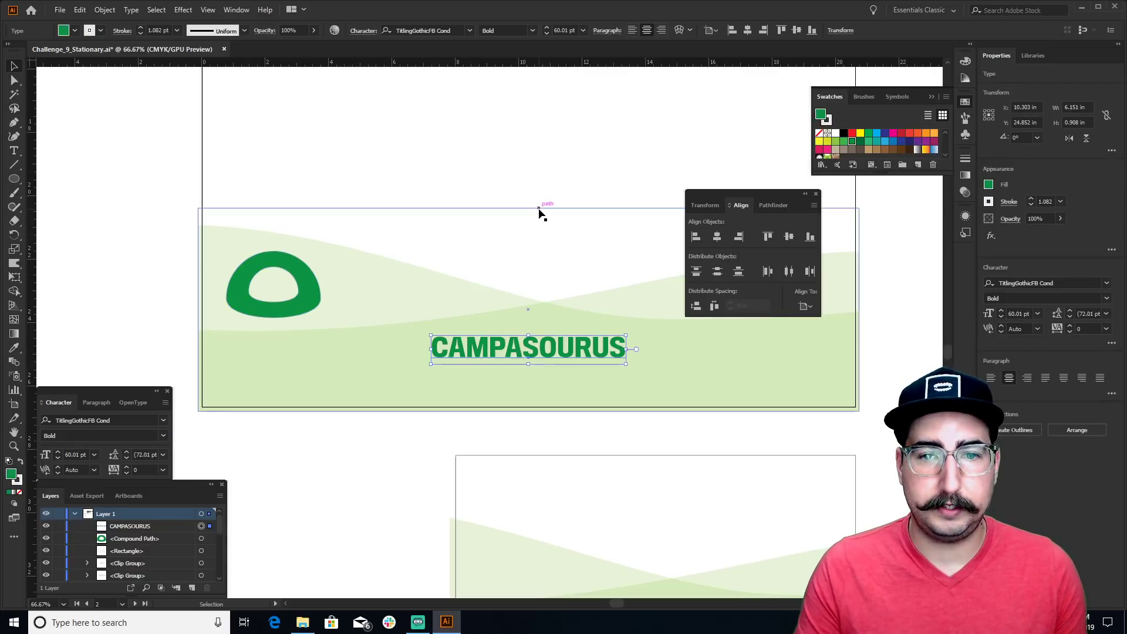
key("v")
left_click(538, 211)
scroll(538, 212, "right", 2)
key("ctrl+shift+a")
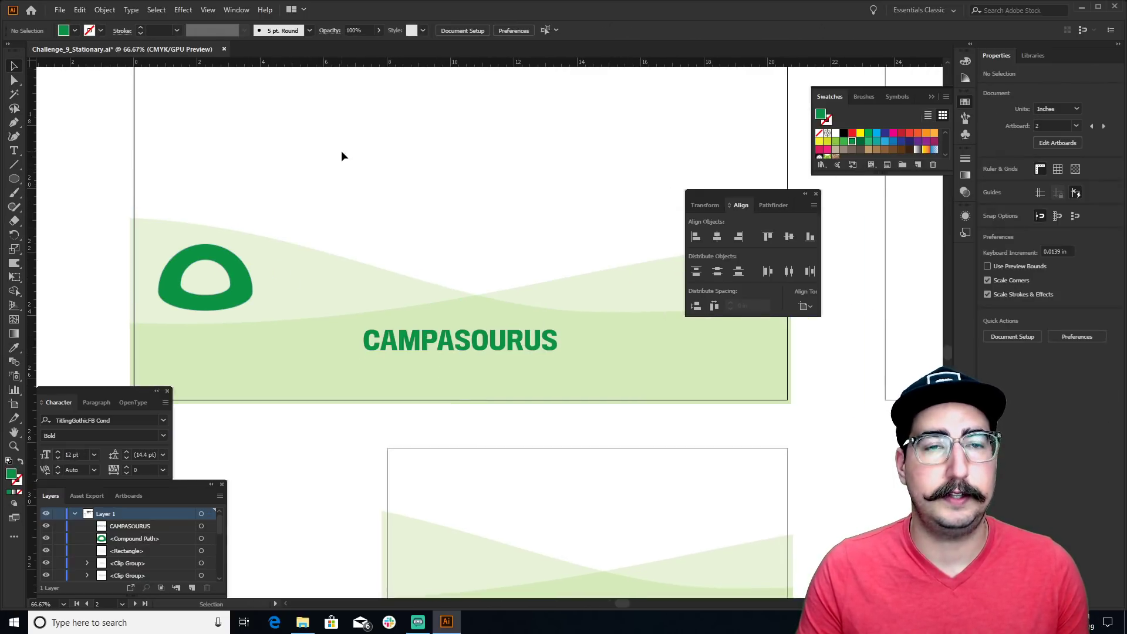
Type the street address, phone number and website across the letterhead top and set them to 40 pt
key("t")
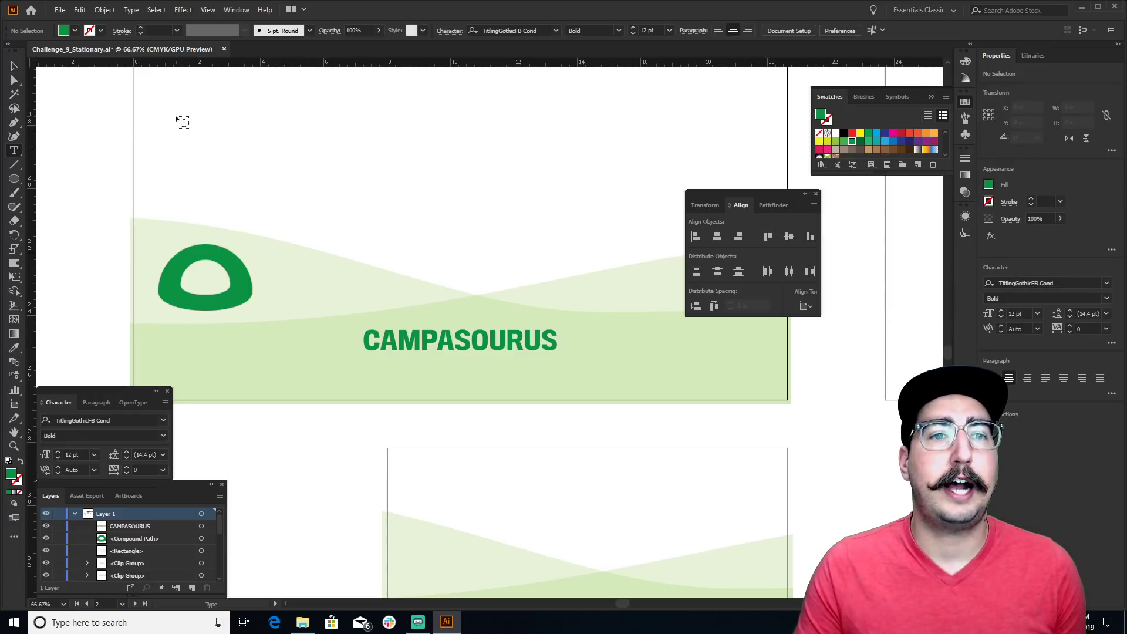
left_click_drag(176, 116, 807, 134)
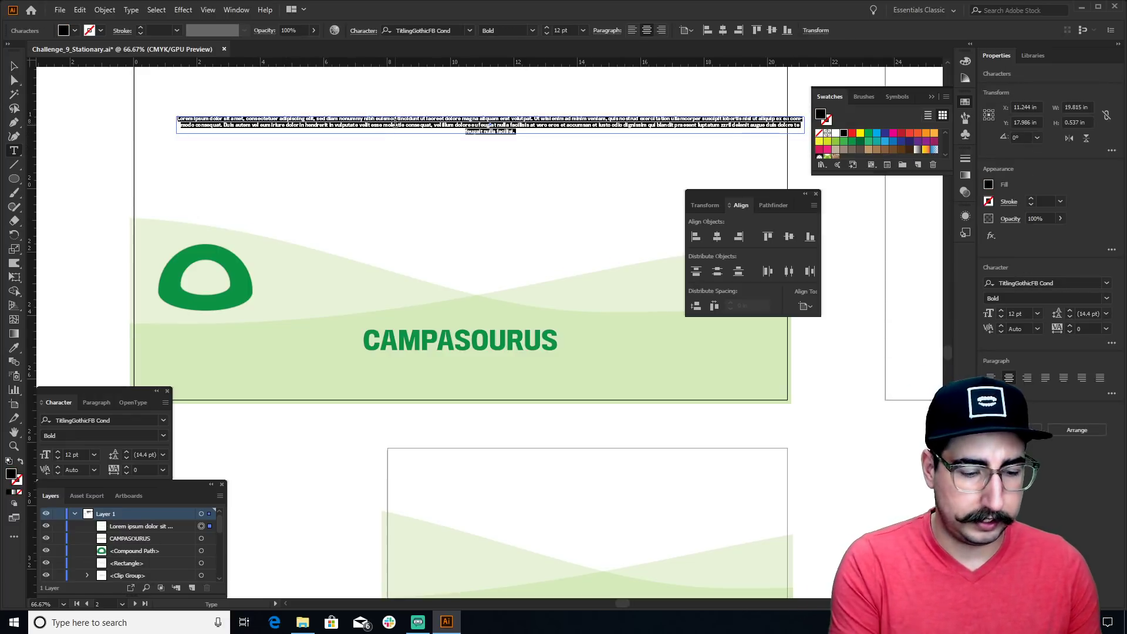
type("948738 OIDols")
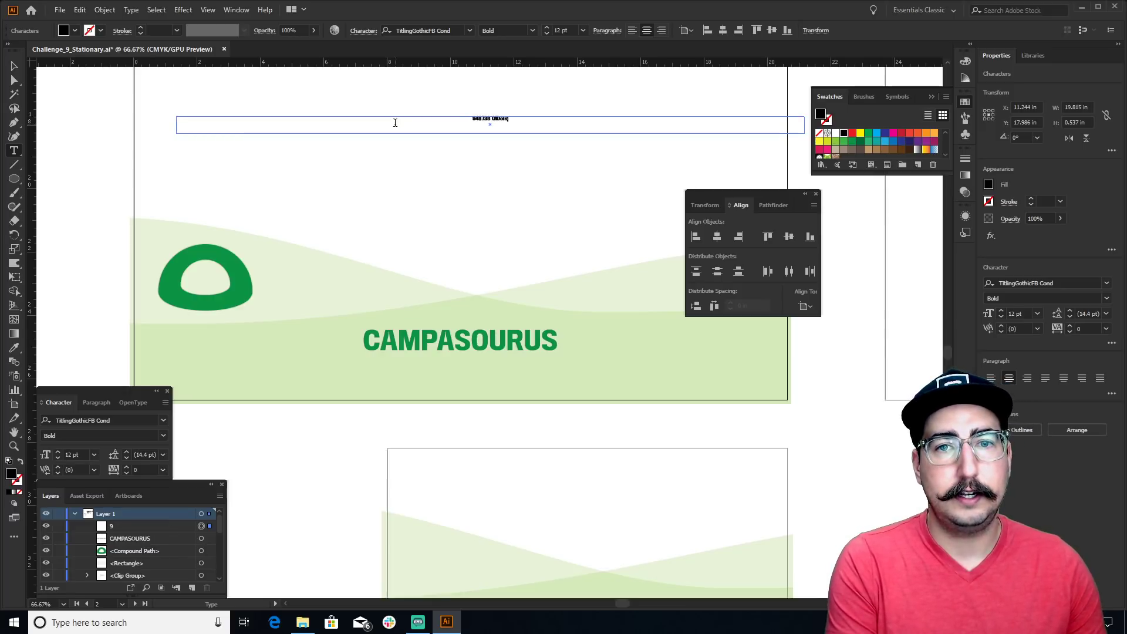
type(" St.")
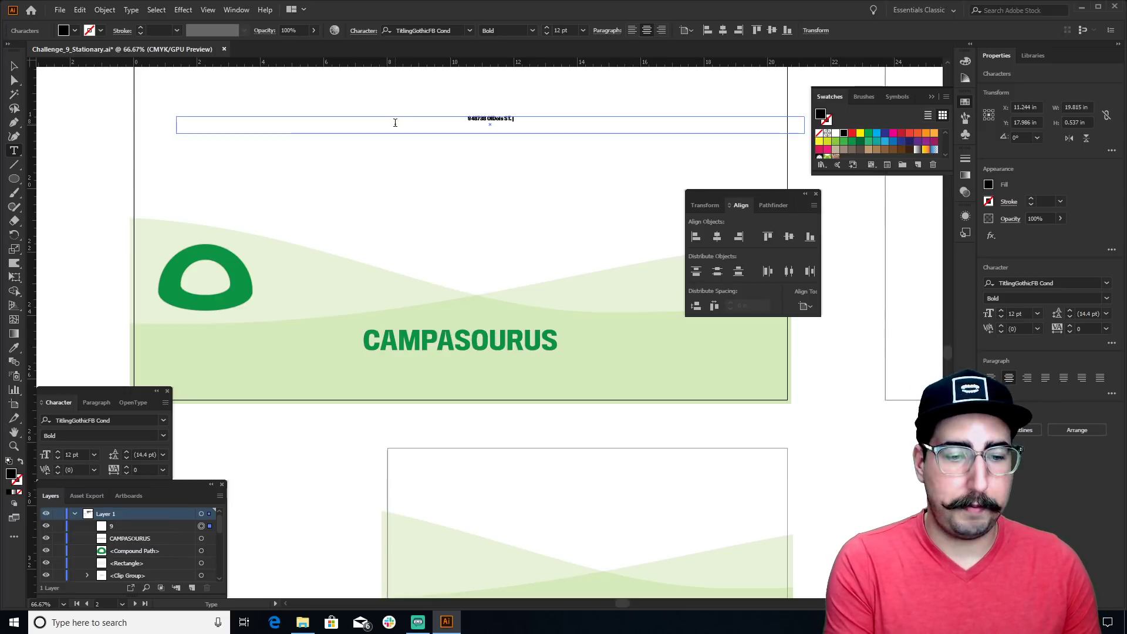
type(" 3948393")
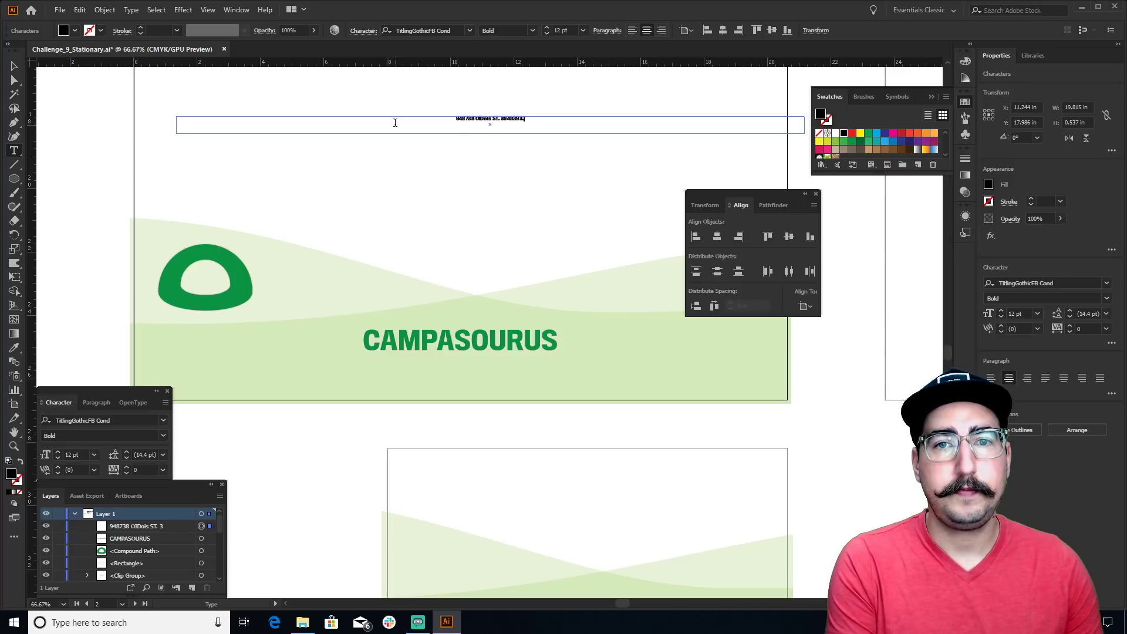
type(" Camp")
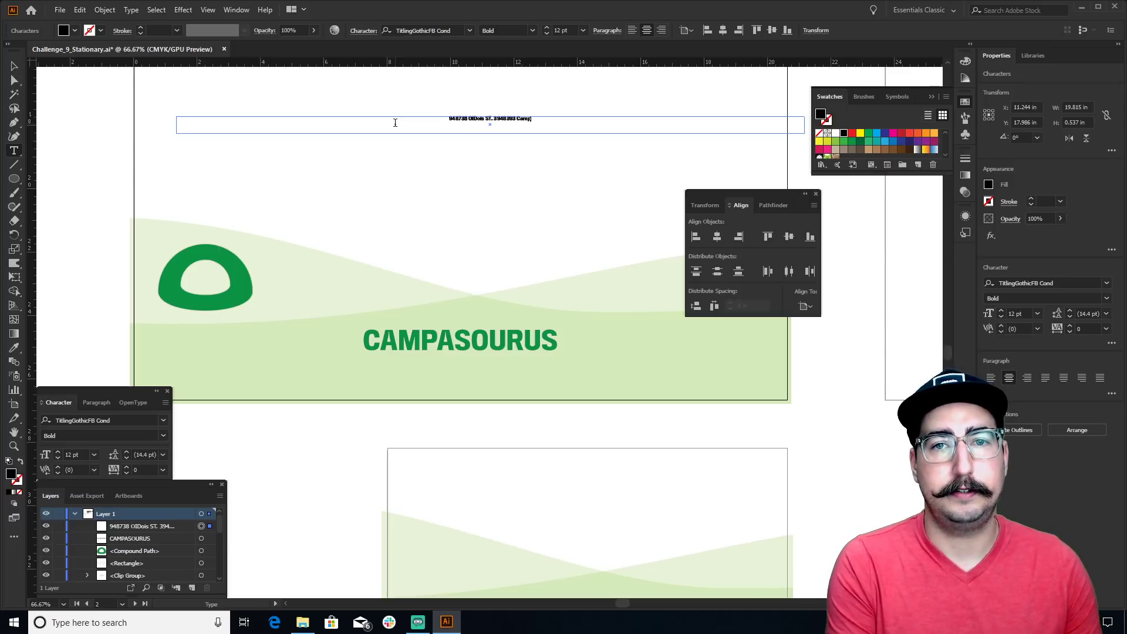
type("ing.com")
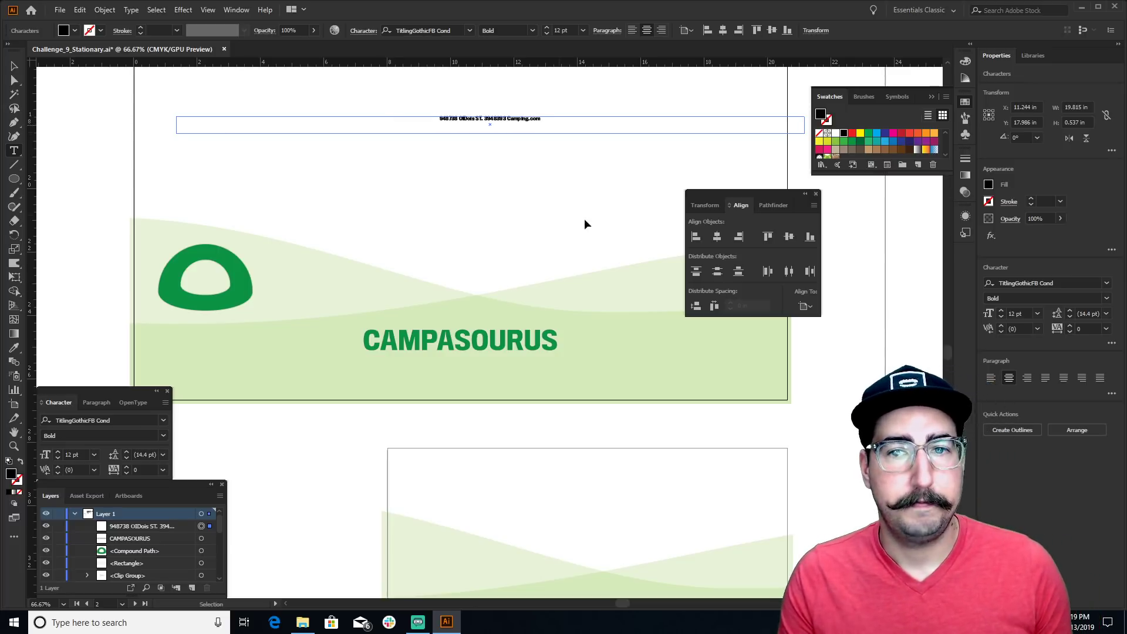
key("ctrl+a")
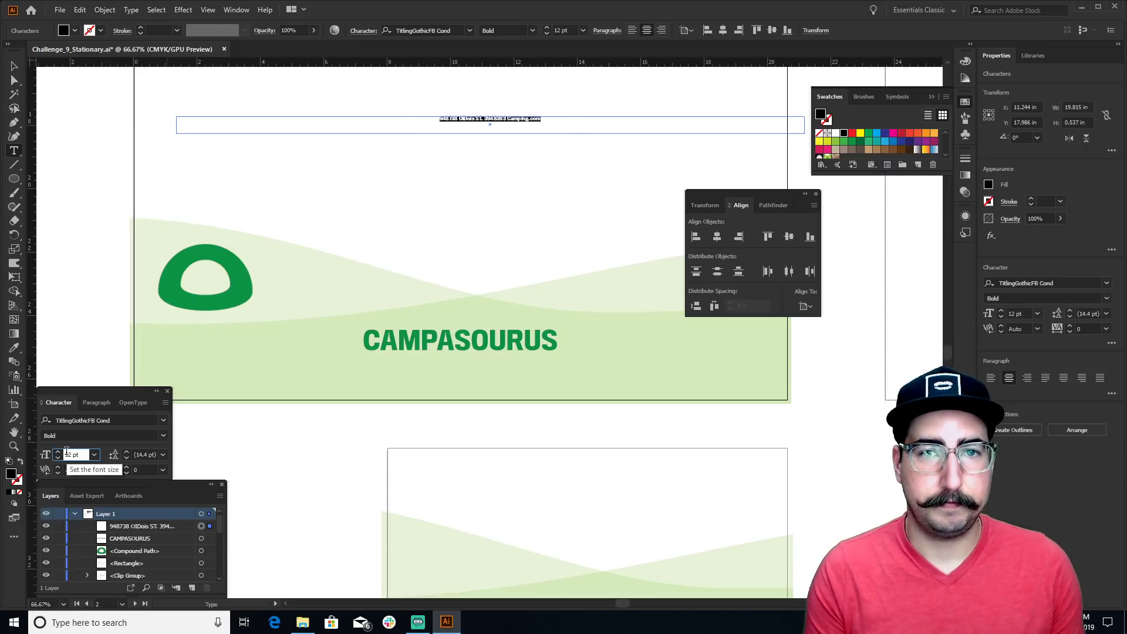
left_click(70, 454)
type("40")
key("Return")
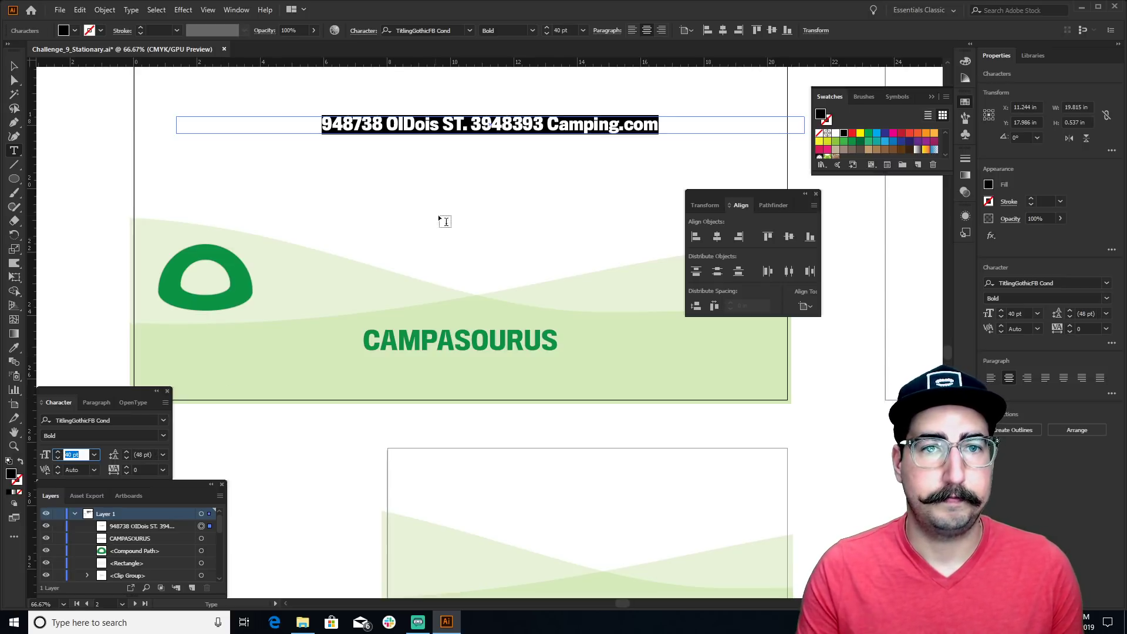
Insert tabs before the phone number and the website to space the three parts apart
left_click(472, 124)
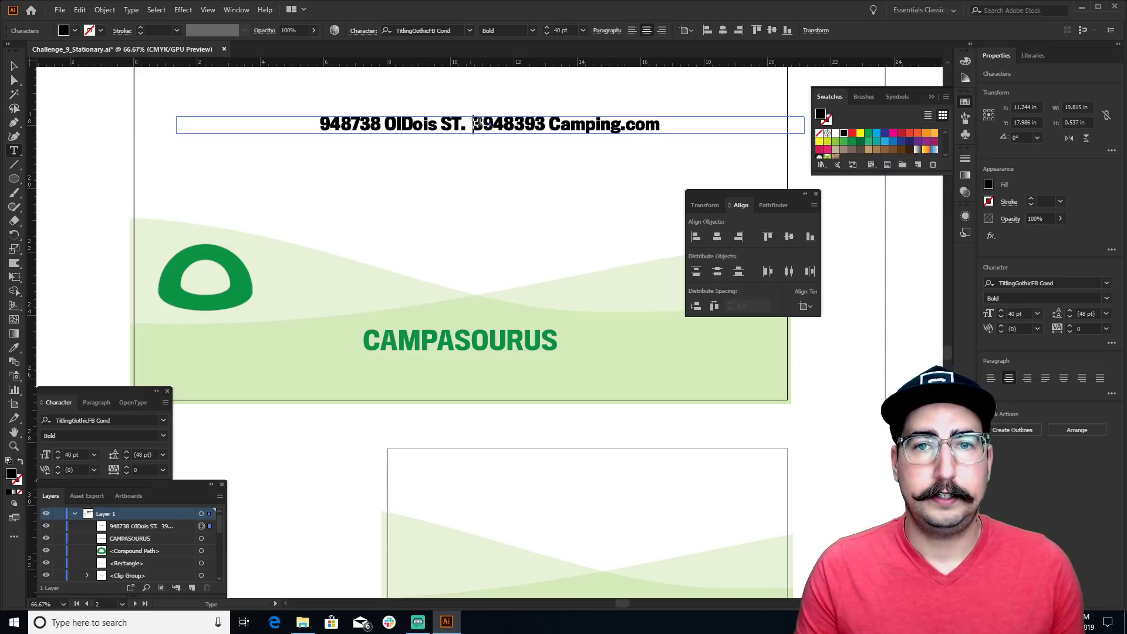
key("Tab")
left_click(580, 123)
key("Tab")
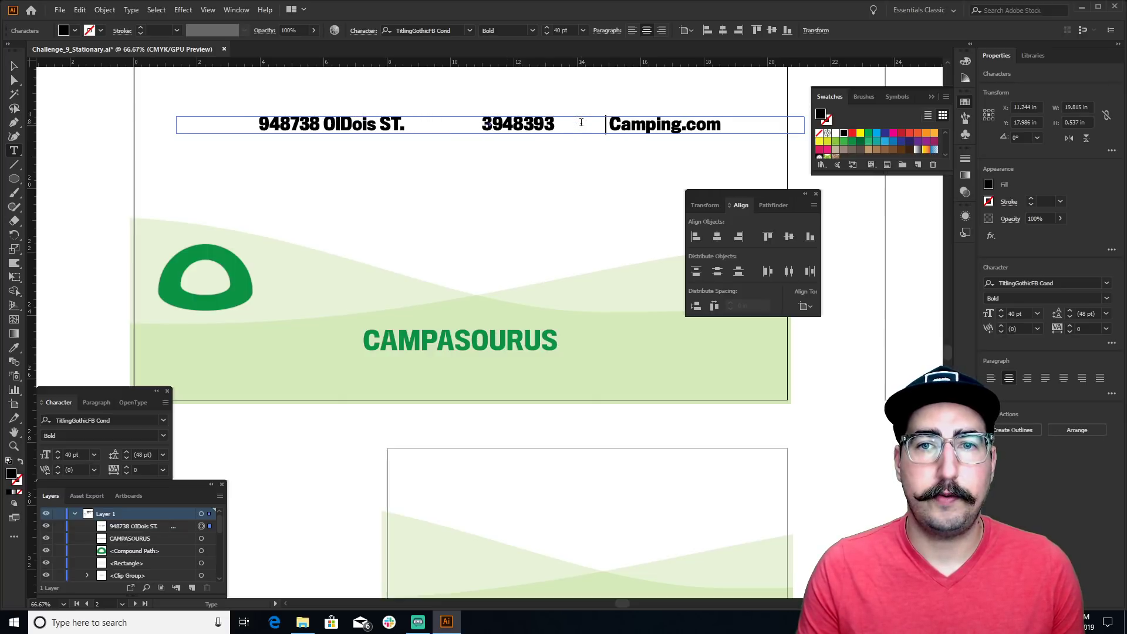
Centre the contact line beneath CAMPASOURUS and set it to TitlingGothicFB Cond Regular
left_click(14, 66)
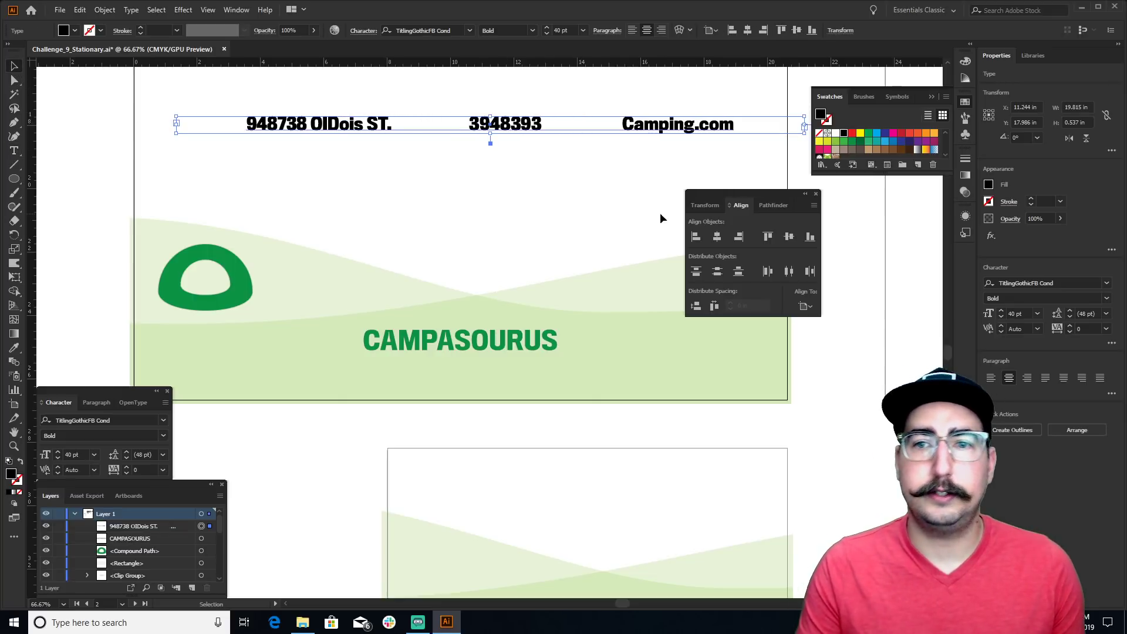
left_click(717, 236)
left_click(484, 207)
left_click_drag(498, 126, 491, 367)
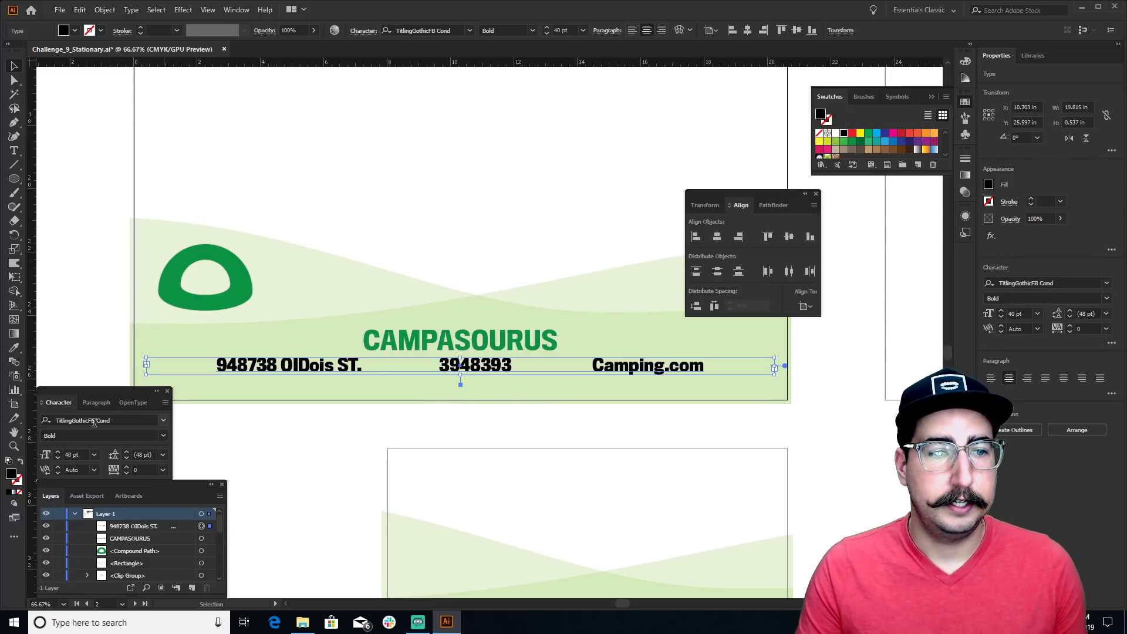
left_click(162, 436)
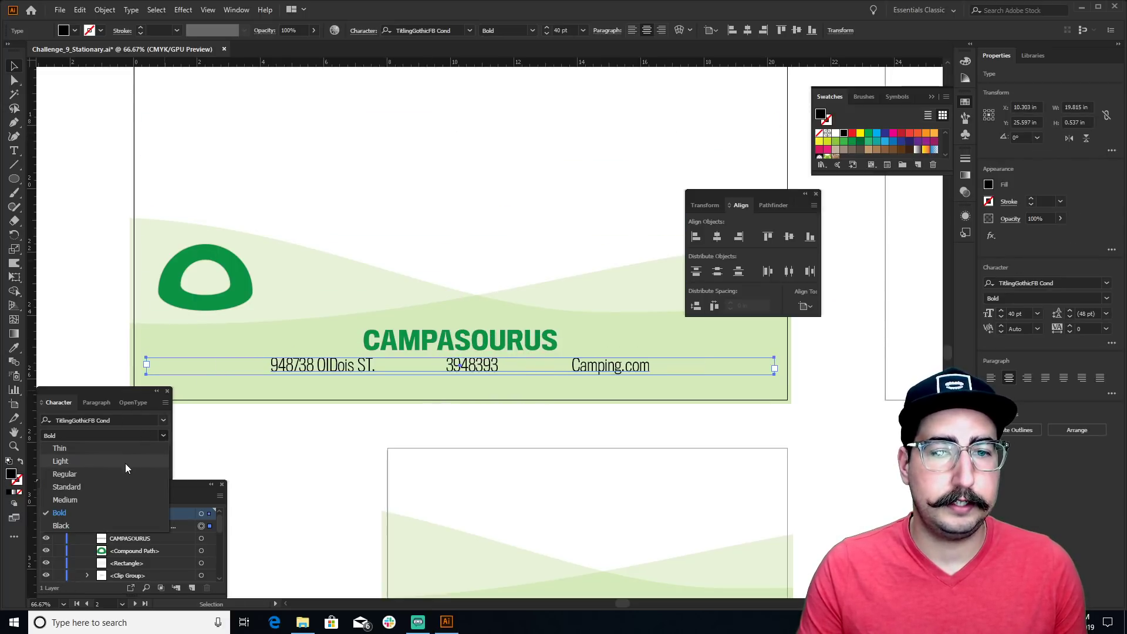
left_click(116, 479)
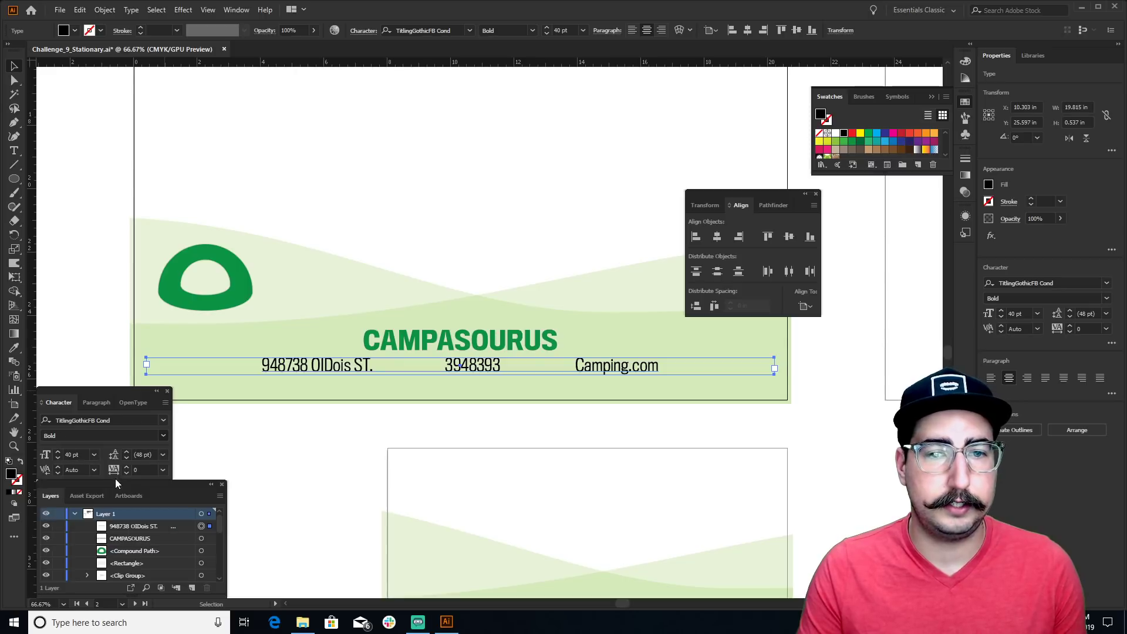
left_click(386, 449)
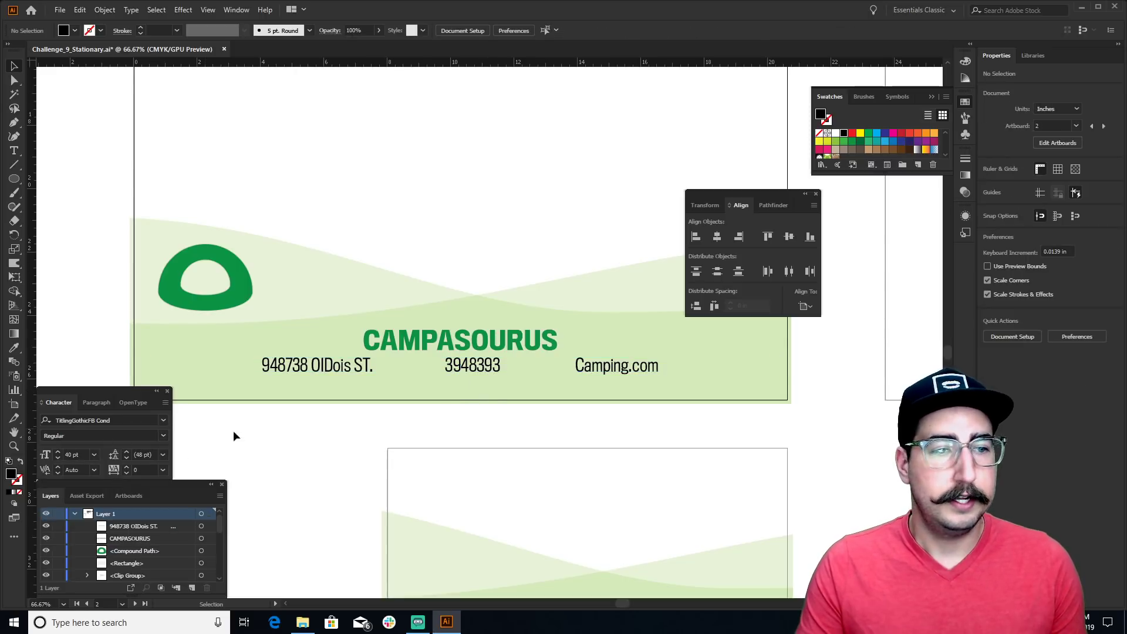
Colour the contact line with the logo's green using the Eyedropper, then zoom out
left_click(466, 366)
key("i")
left_click(250, 279)
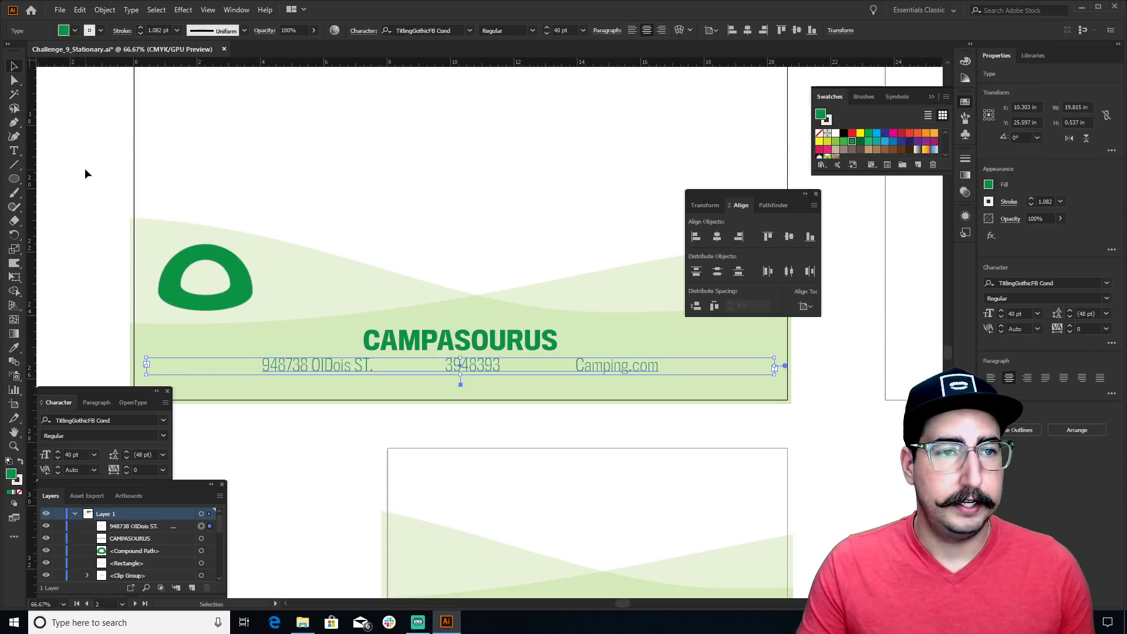
key("ctrl+shift+a")
key("z")
left_click(454, 242, "alt")
left_click(493, 251, "alt")
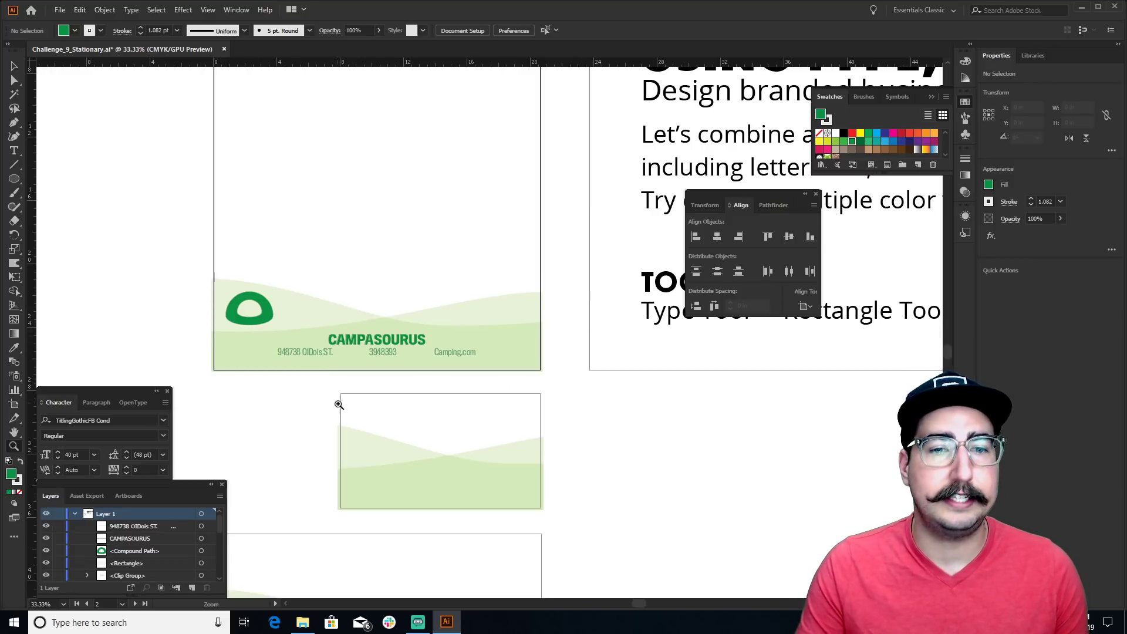
Copy the green logo, CAMPASOURUS title and address line onto the business card artboard
left_click_drag(473, 483, 563, 268)
key("v")
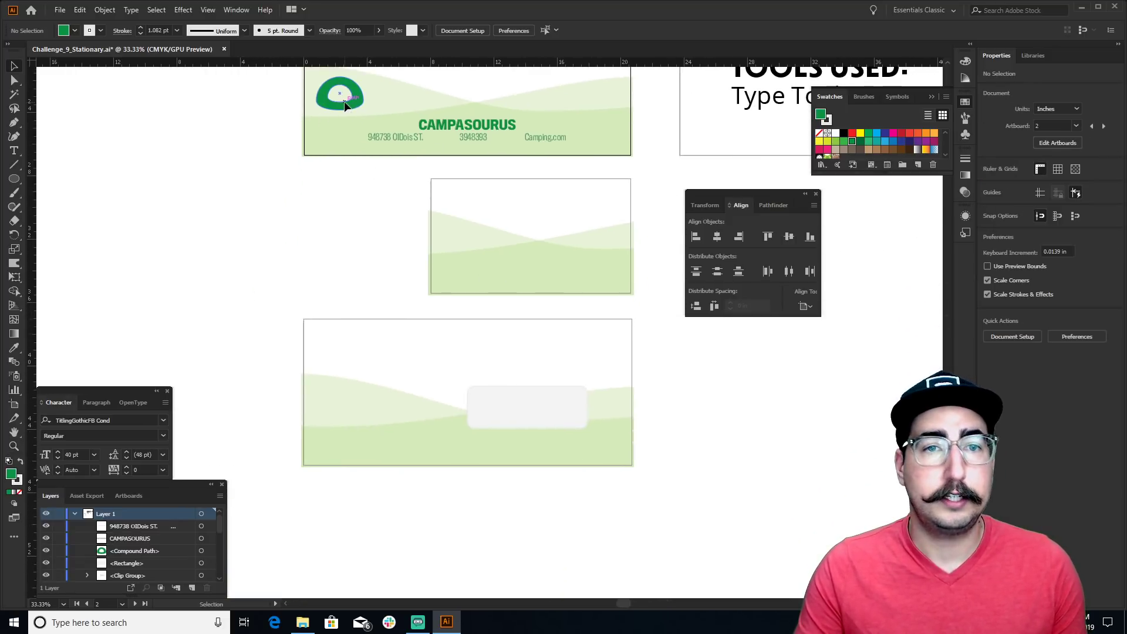
left_click_drag(359, 97, 492, 272)
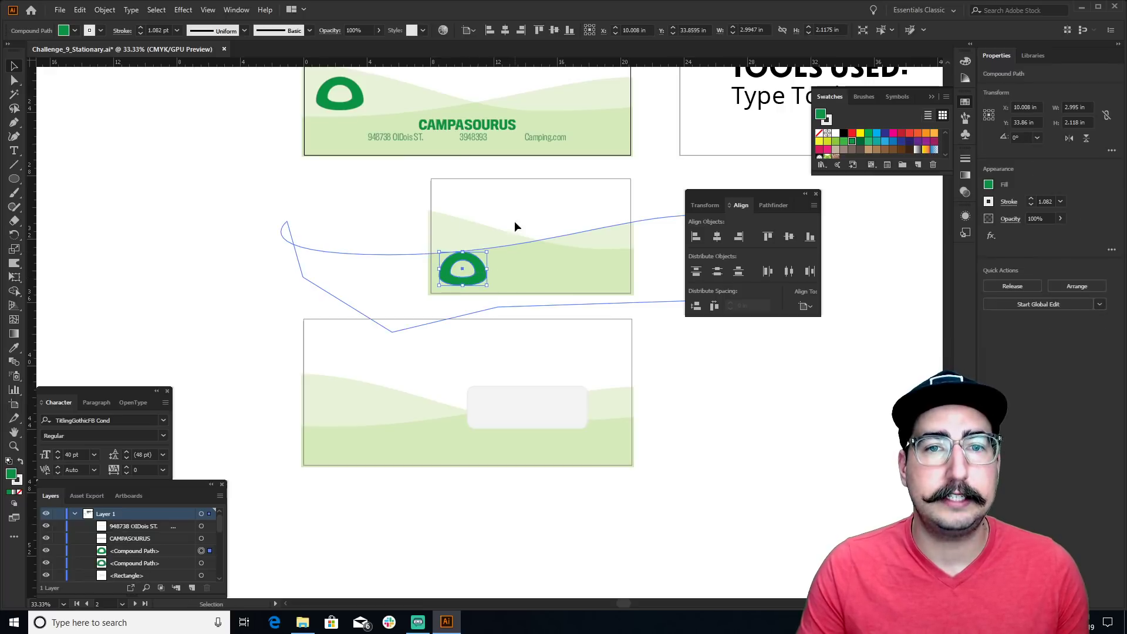
left_click_drag(495, 127, 517, 191)
left_click_drag(466, 144, 548, 216)
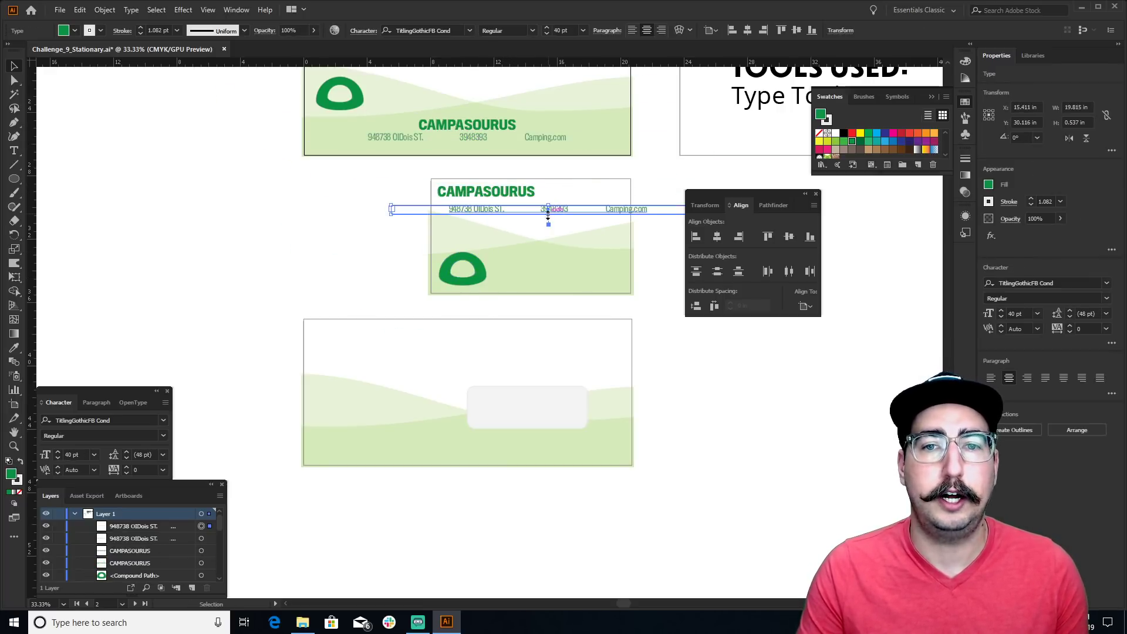
Replace the copied address line with the holder's name, left-align it, and place it under the title
double_click(493, 210)
key("ctrl+a")
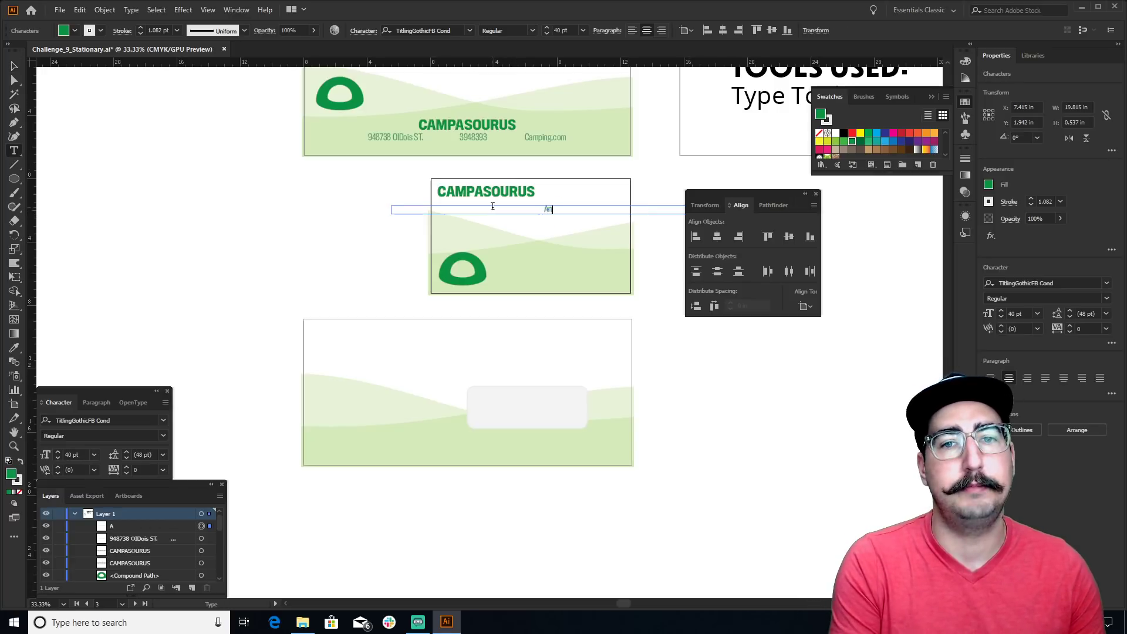
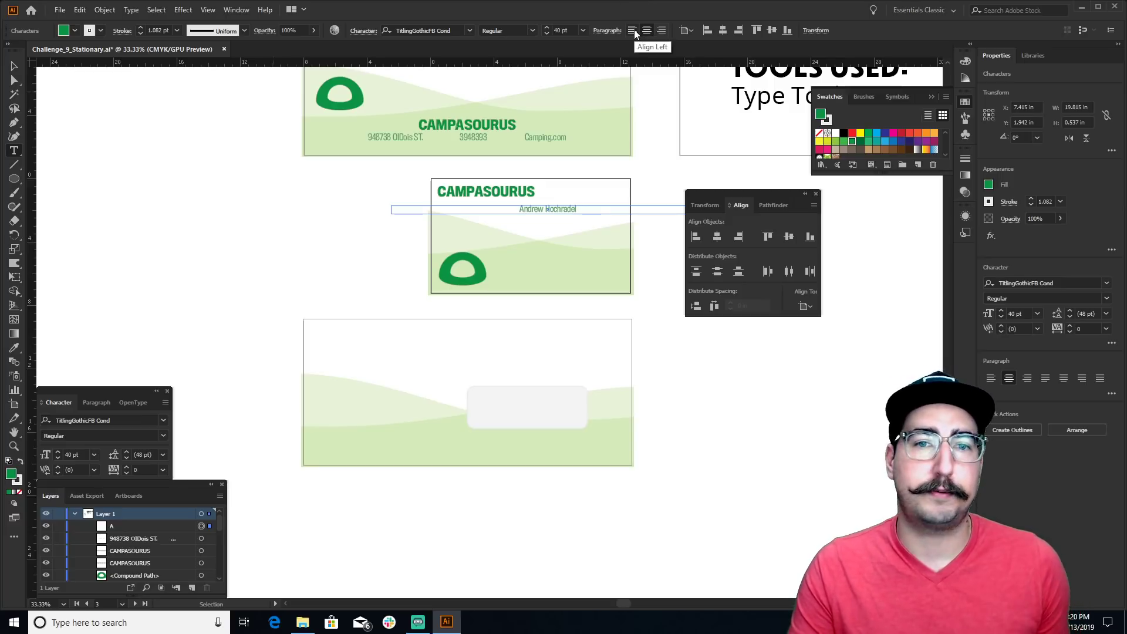
left_click(633, 30)
left_click(14, 67)
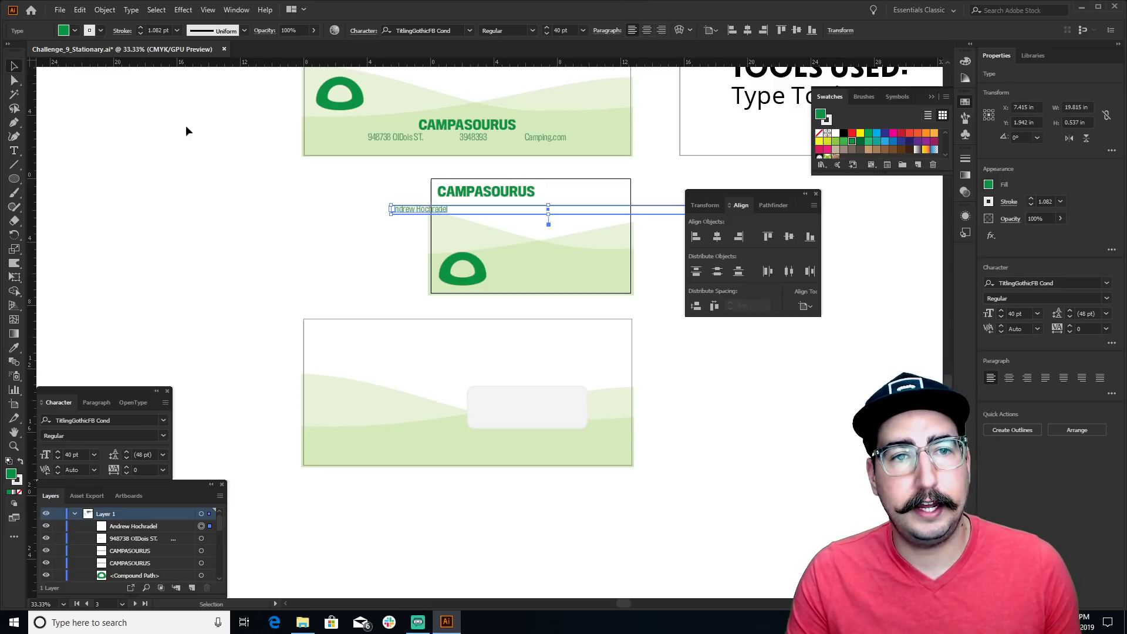
left_click_drag(438, 213, 481, 211)
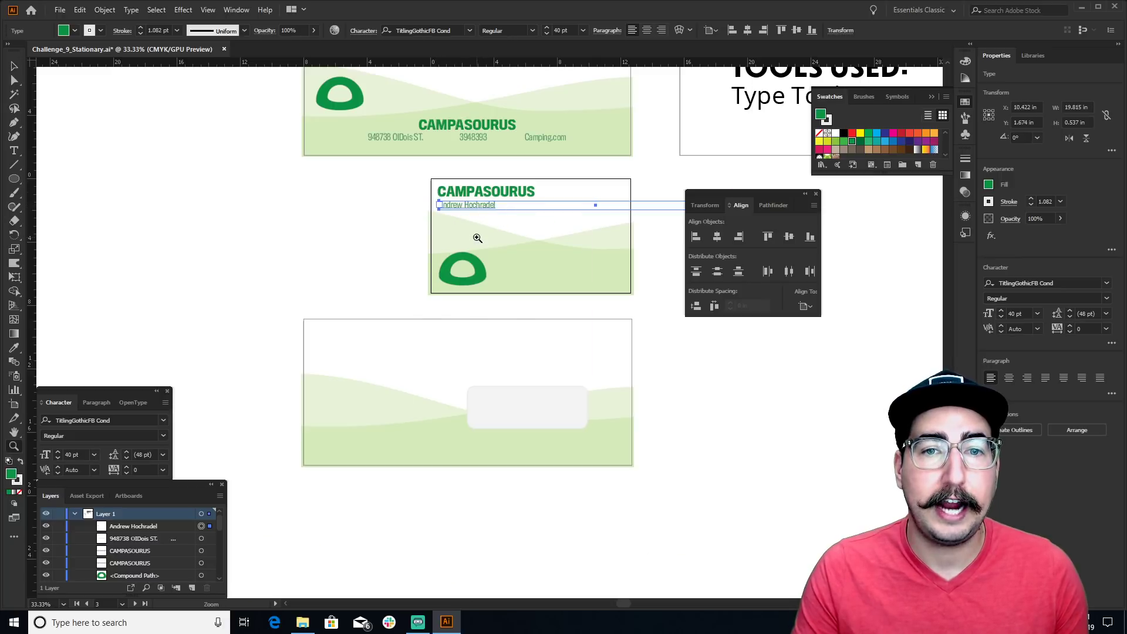
key("z")
left_click(480, 234)
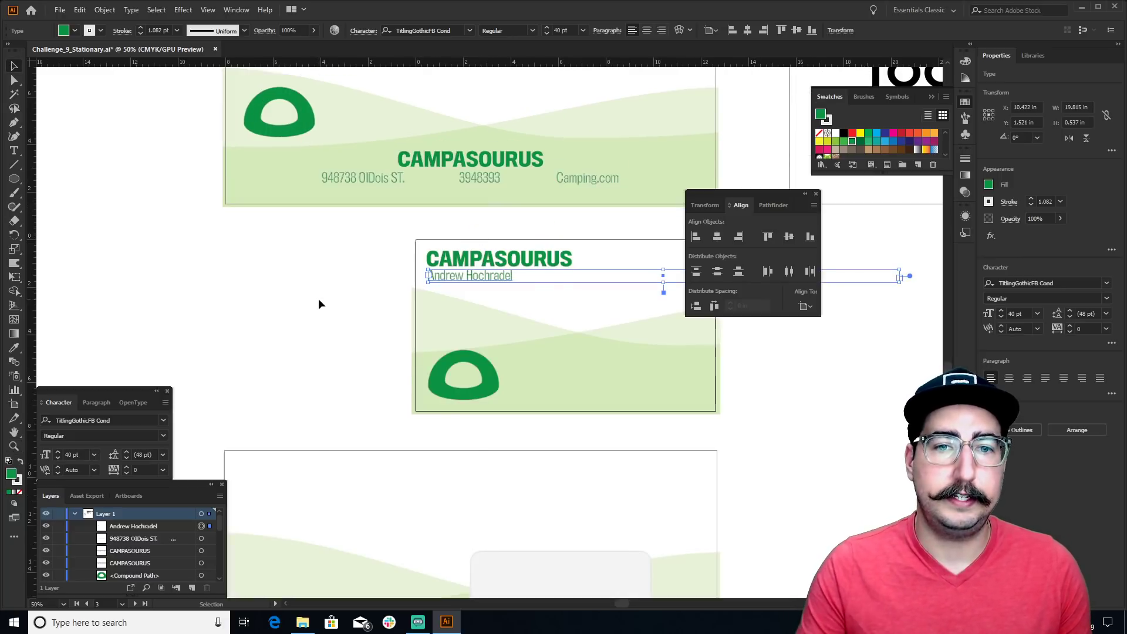
key("ctrl+shift+a")
left_click(460, 314)
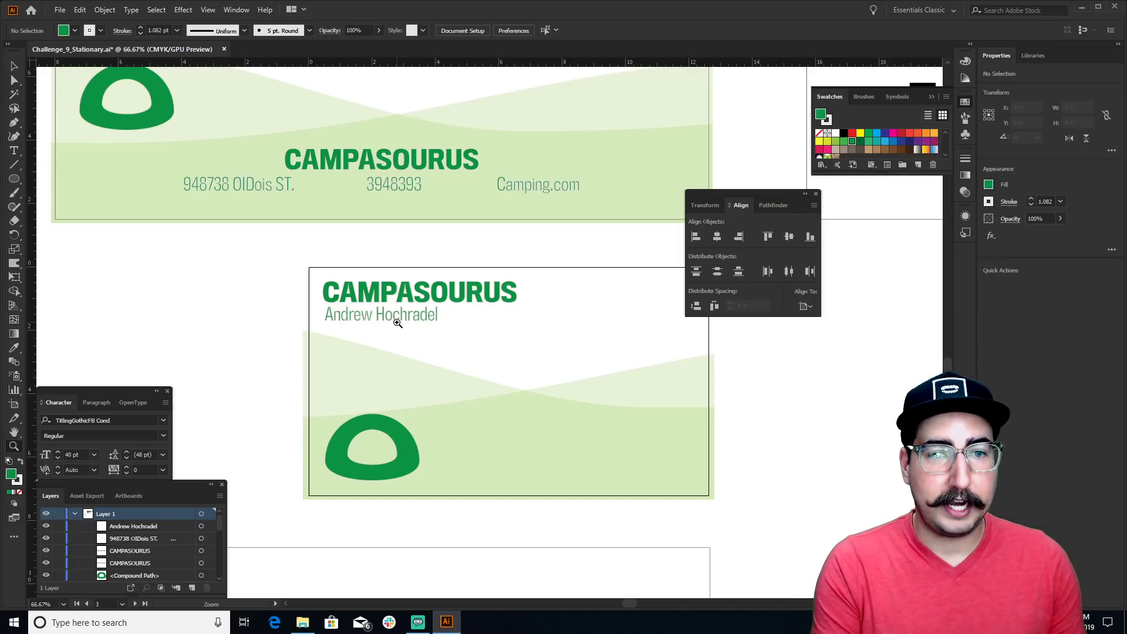
Save a copy as Adobe PDF named Challenge_9_Stationary.pdf, using artboards 1-4
key("v")
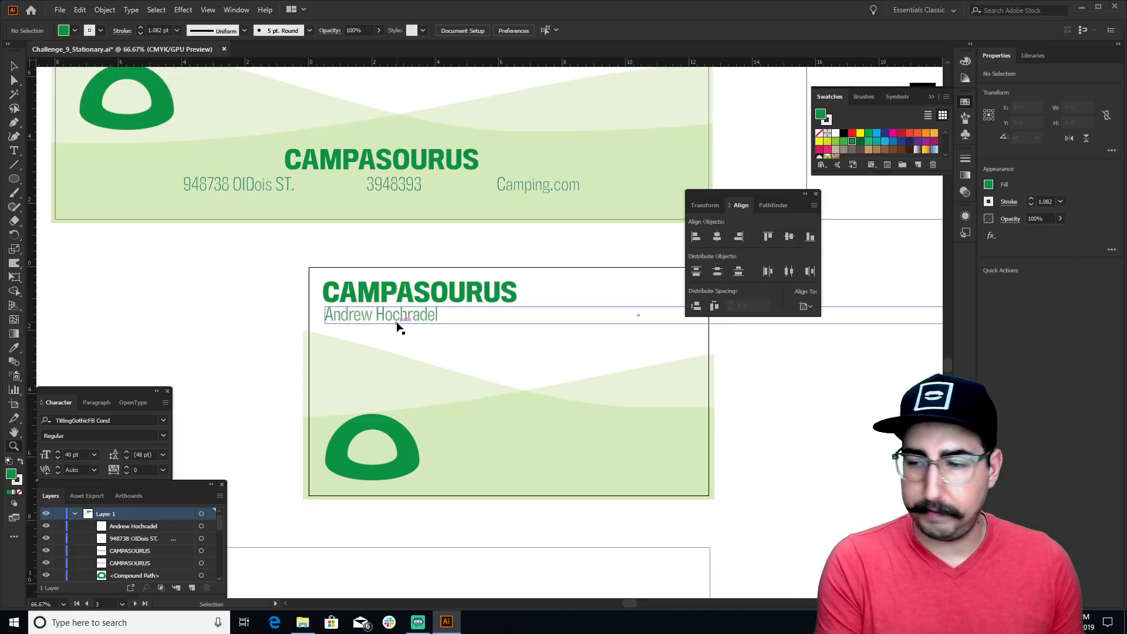
key("z")
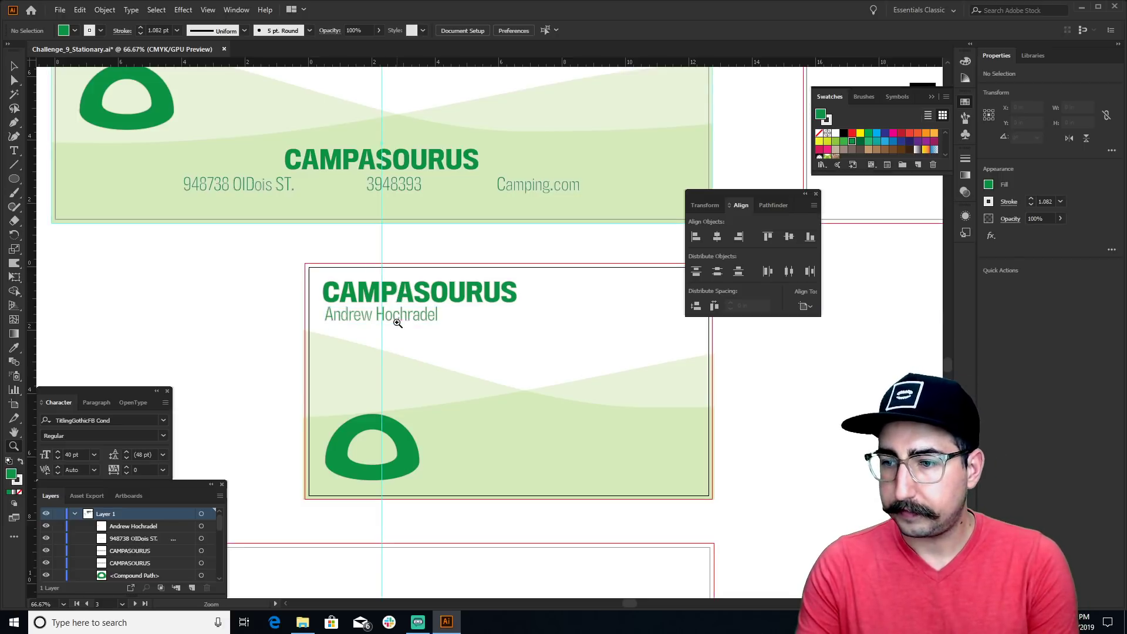
key("v")
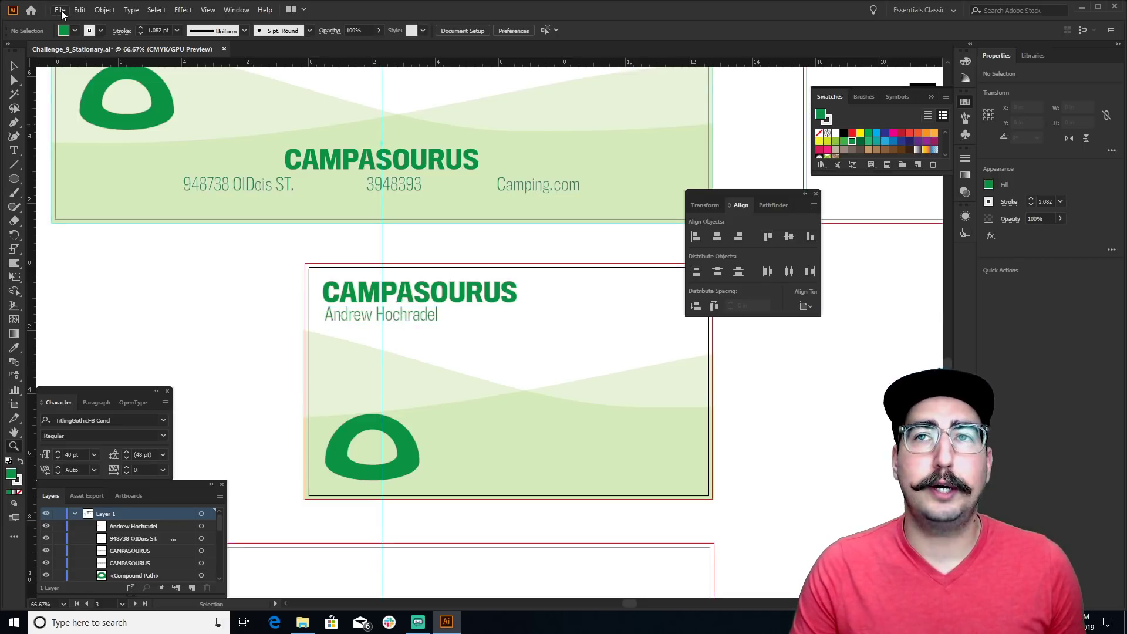
left_click(60, 10)
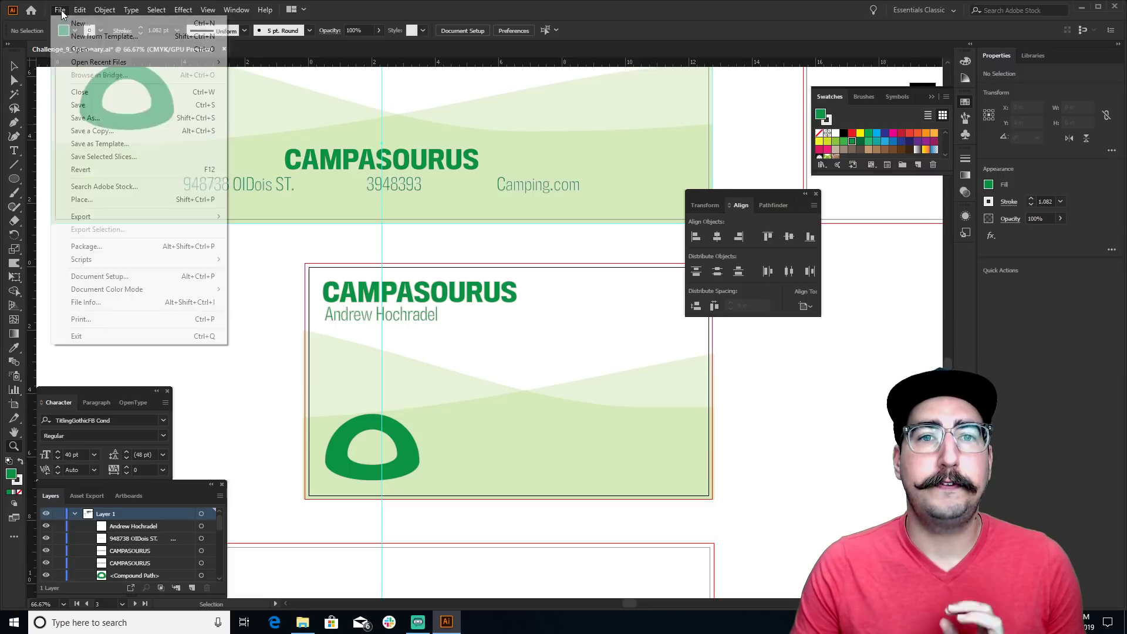
left_click(128, 120)
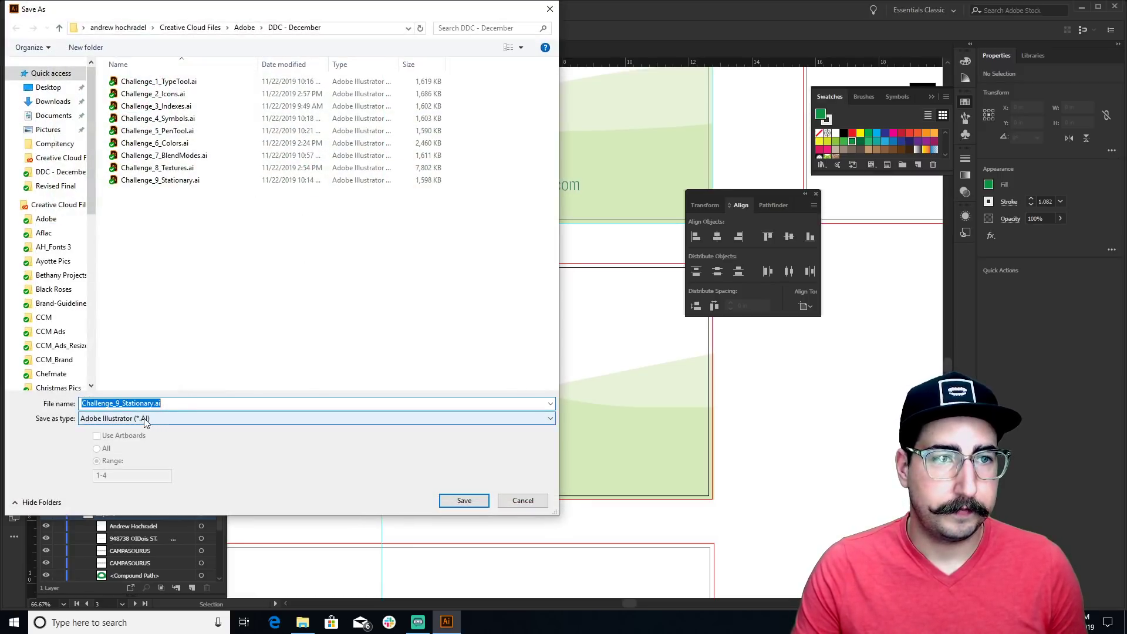
left_click(144, 418)
left_click(125, 440)
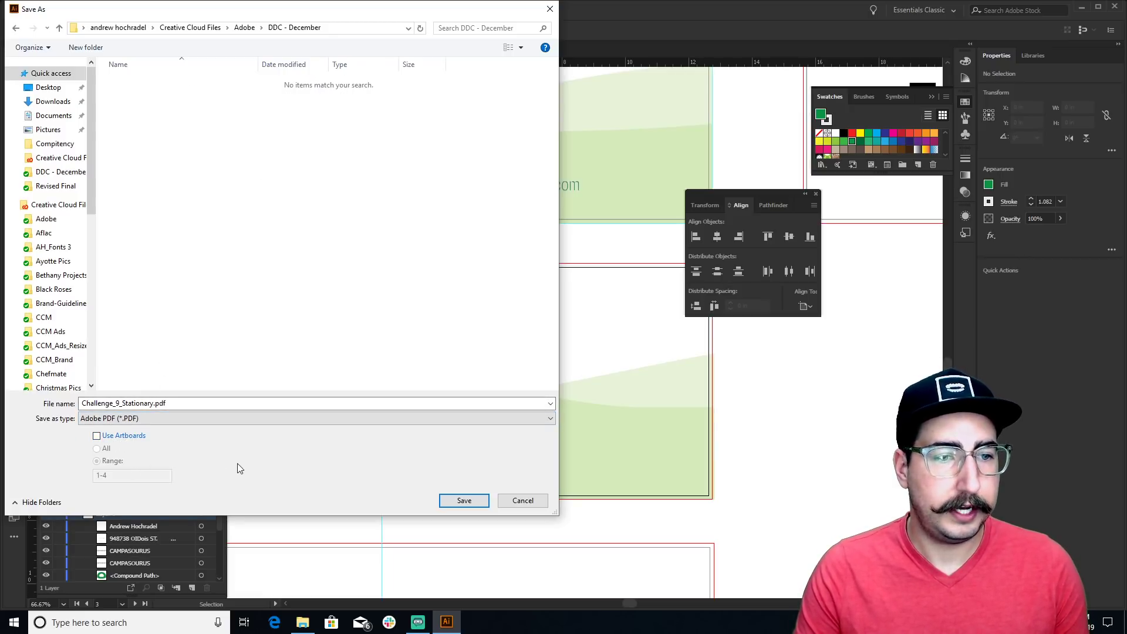
left_click(134, 438)
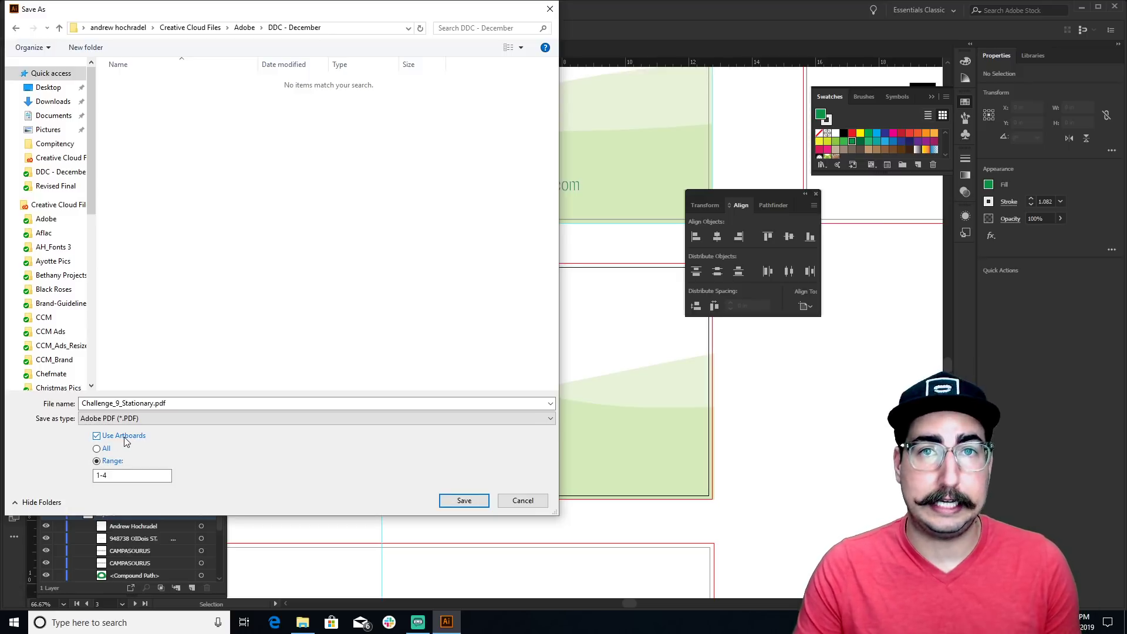
left_click(464, 500)
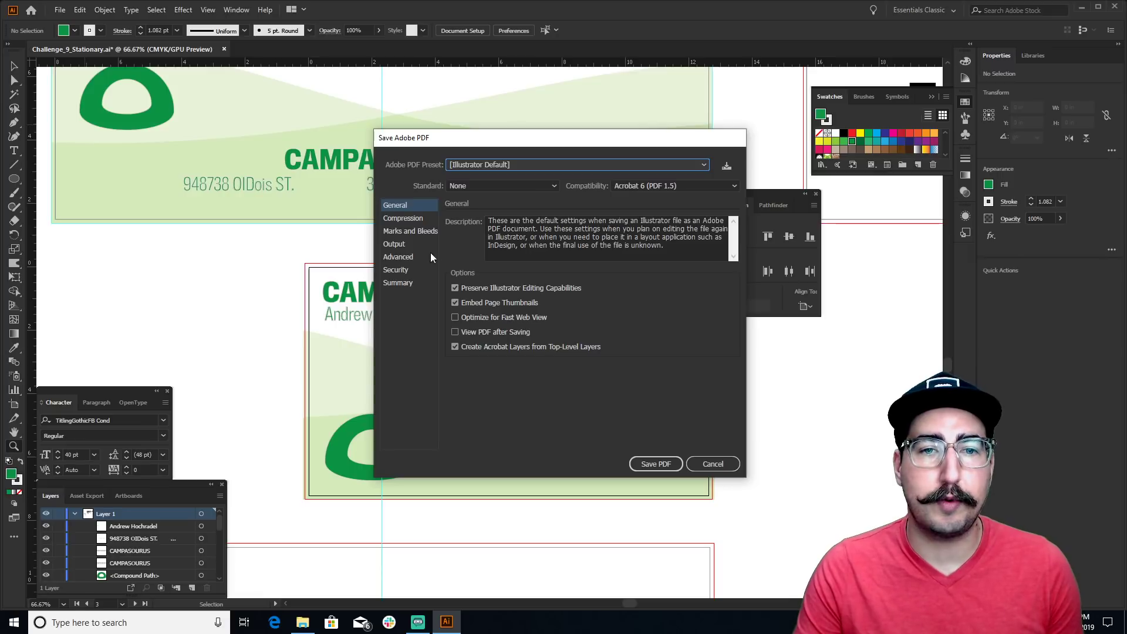
Turn on trim and registration marks under Marks and Bleeds and save the PDF
left_click(411, 232)
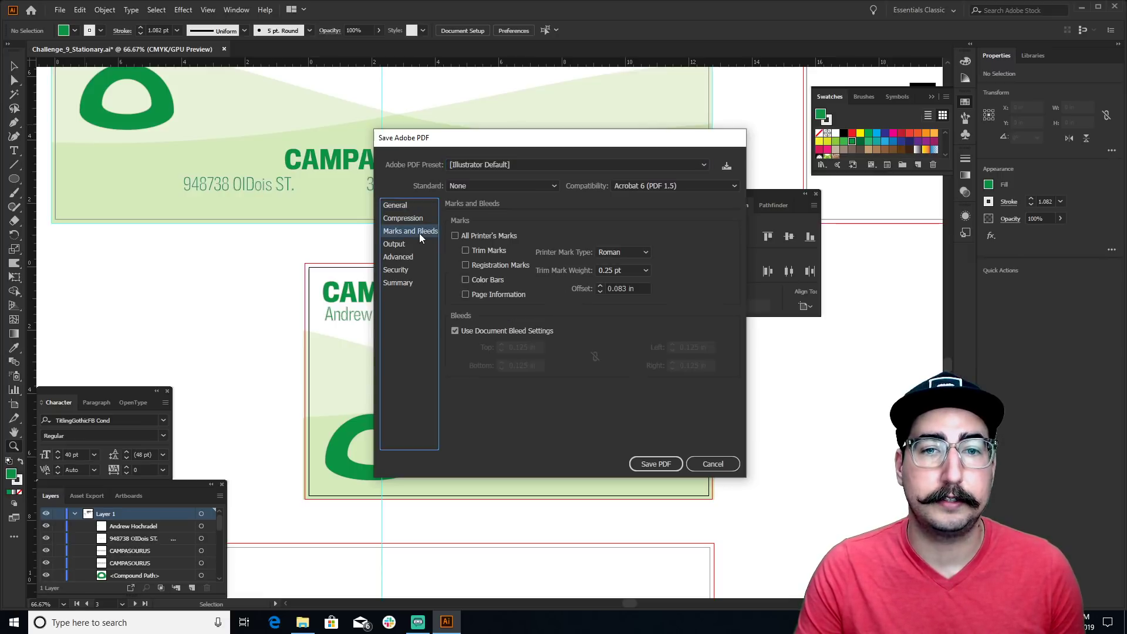
left_click(483, 250)
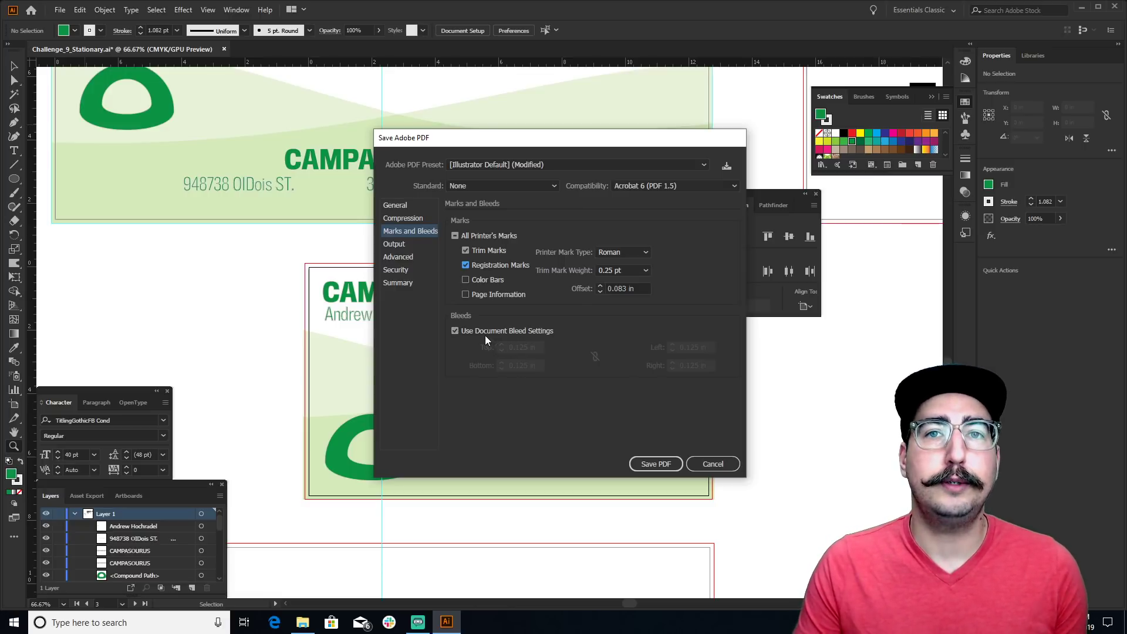
left_click(651, 463)
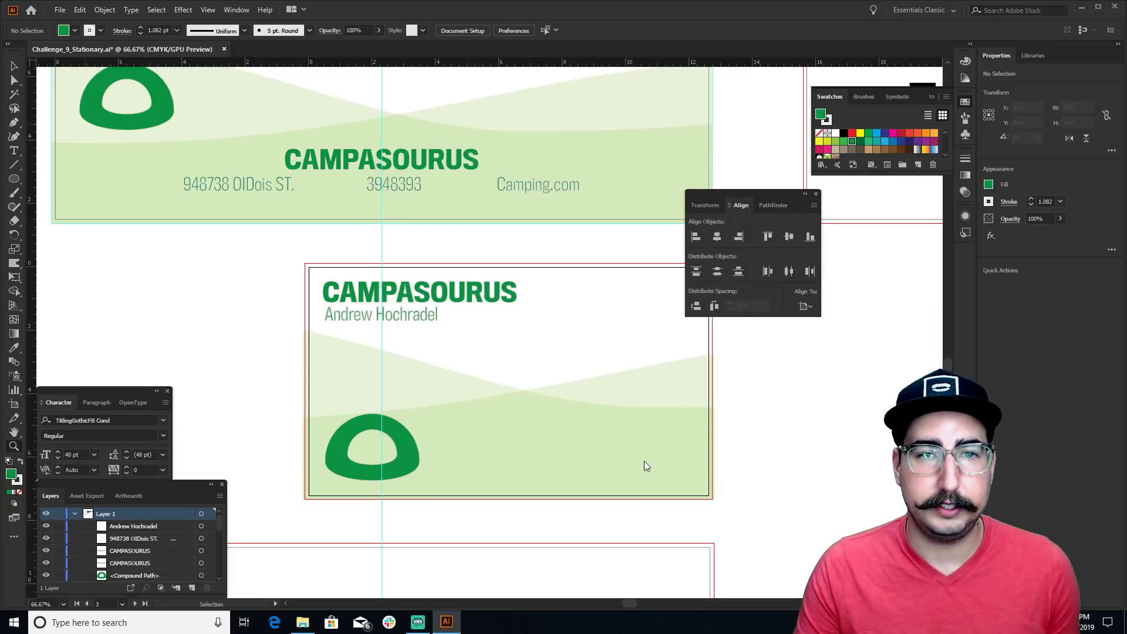
Open Challenge_9_Stationary.pdf from Creative Cloud Files > Adobe > DDC - December in File Explorer
left_click(305, 624)
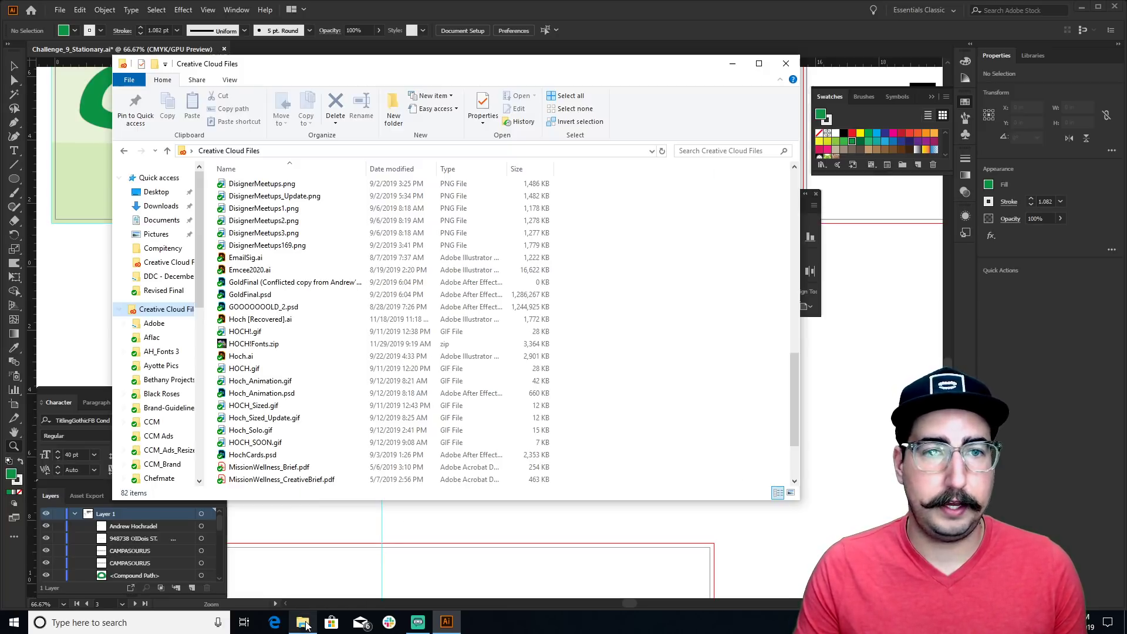
left_click(160, 324)
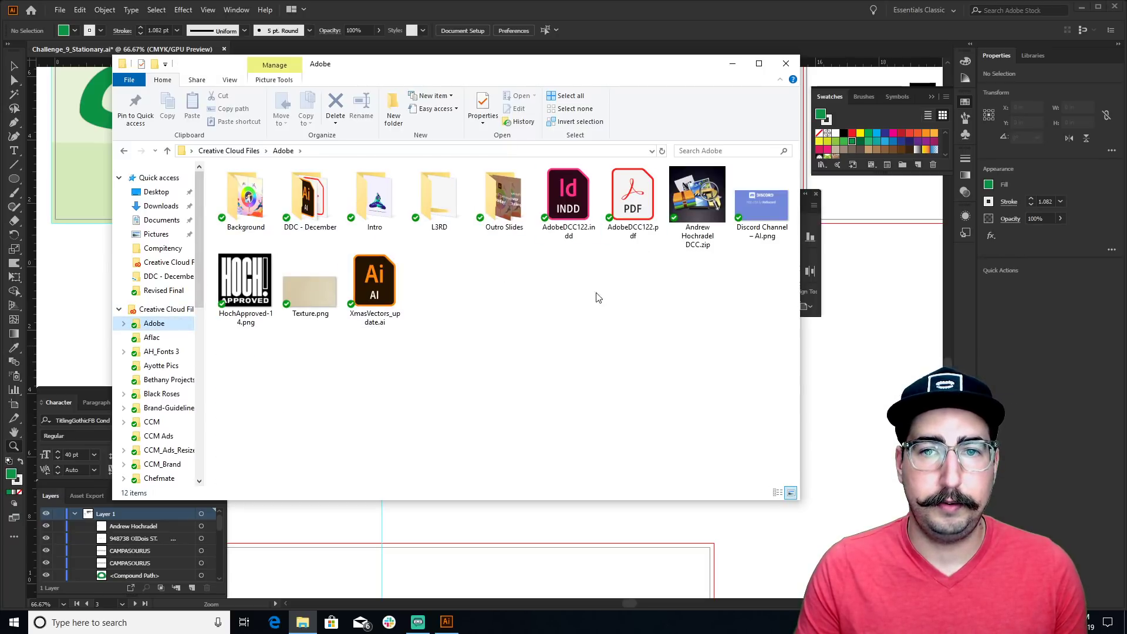
double_click(310, 199)
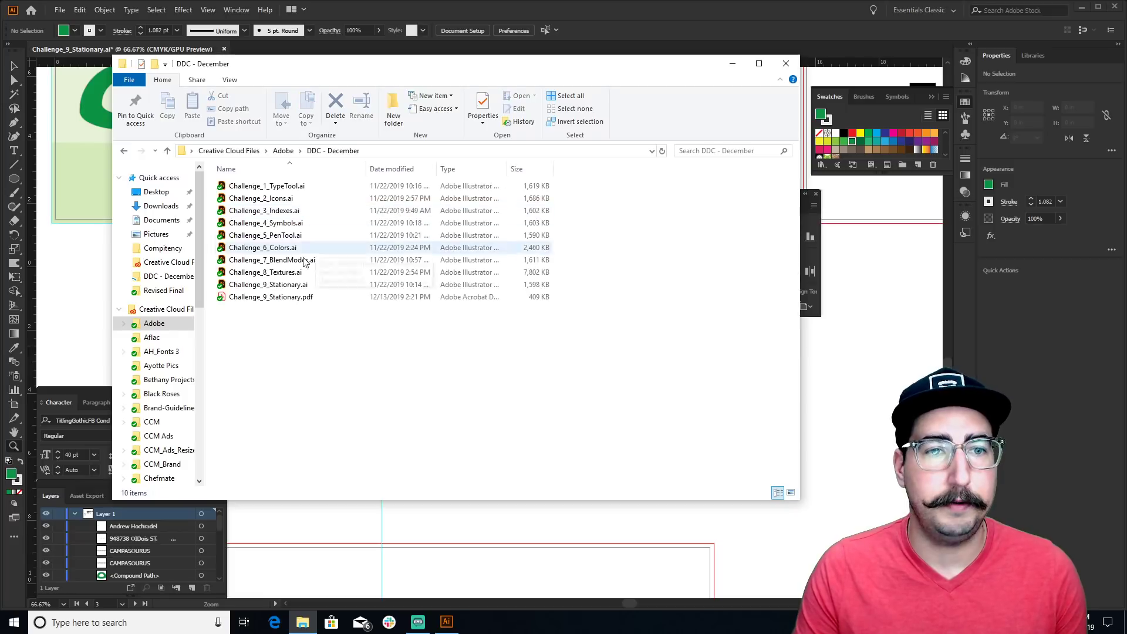
double_click(257, 297)
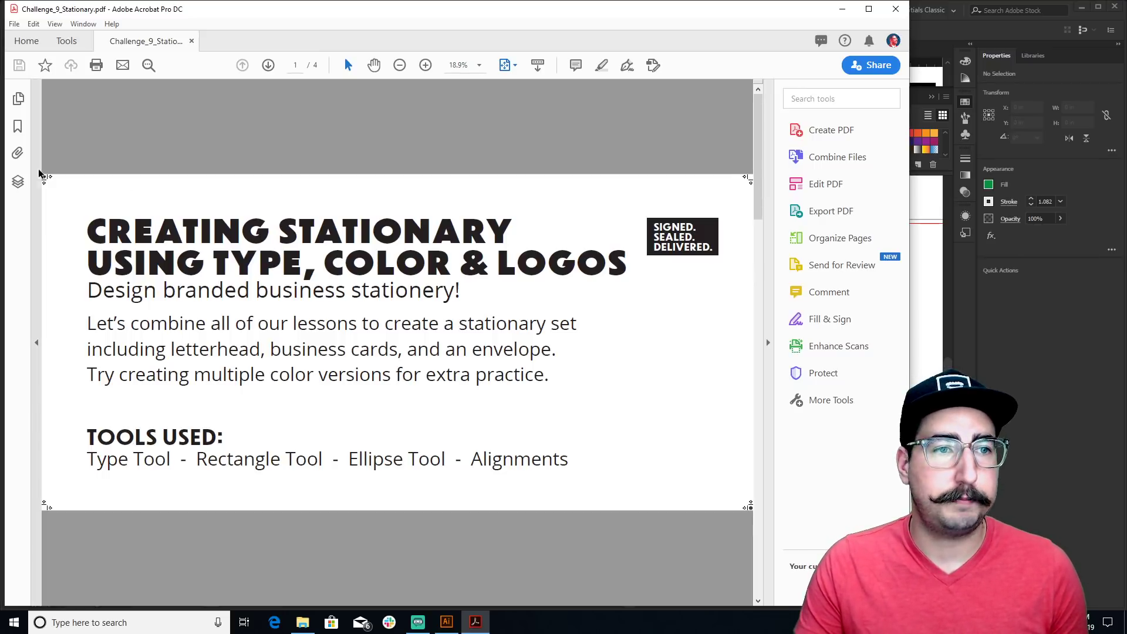
Scroll down to the letterhead page to review it, then quit Acrobat
scroll(131, 244, "down", 2)
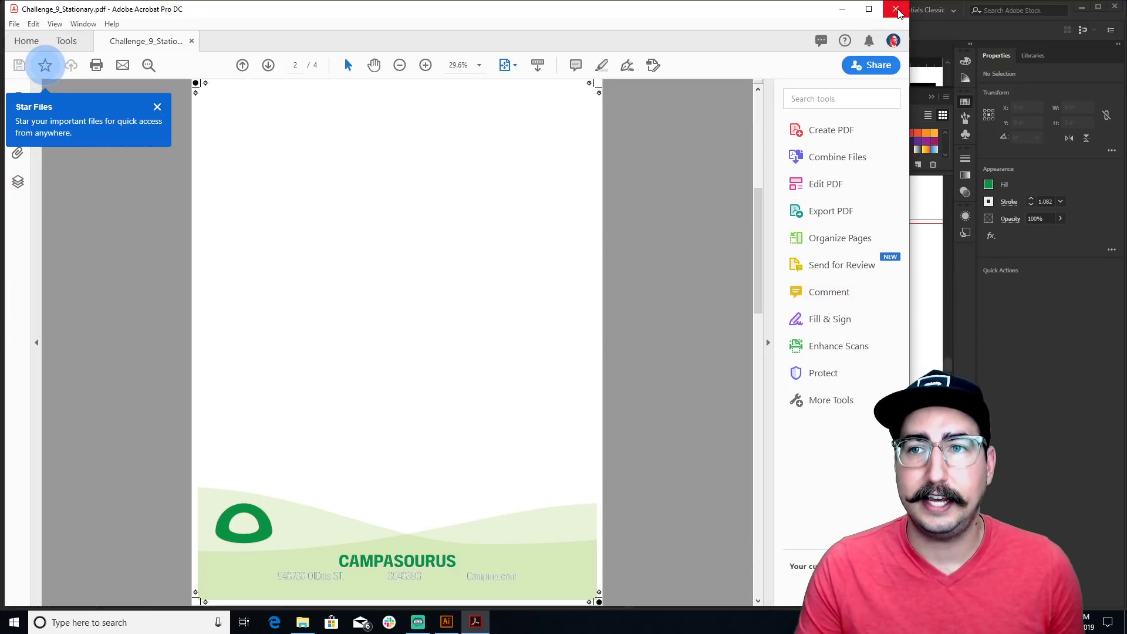
key("ctrl+q")
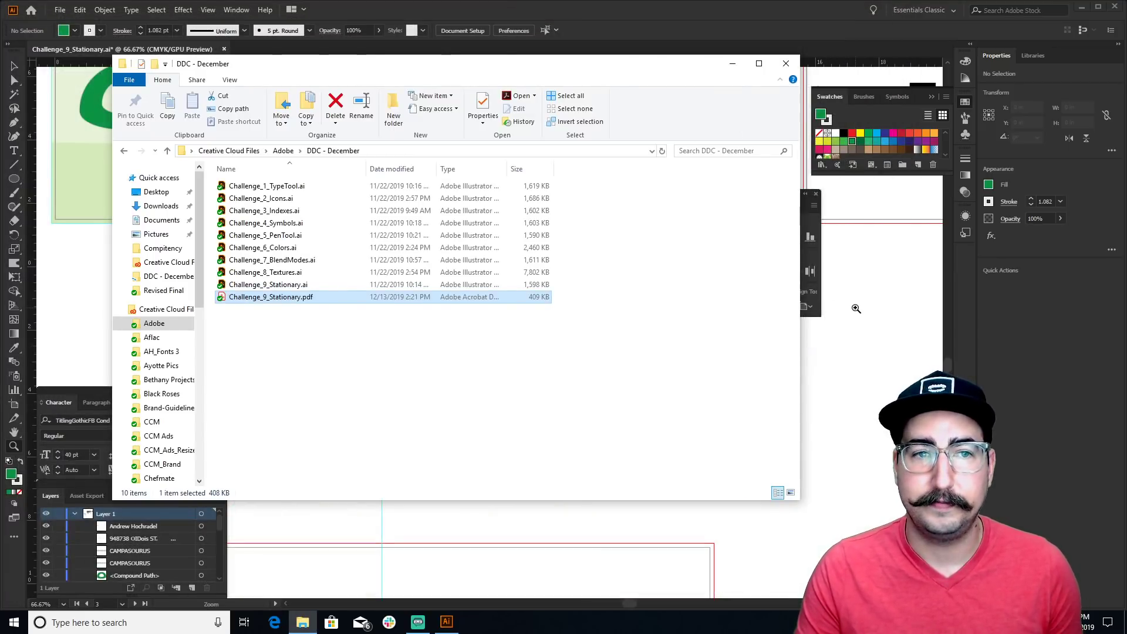
Bring Illustrator forward, zoom out to 33.33%, and pan up to the letterhead artboard
left_click(855, 308)
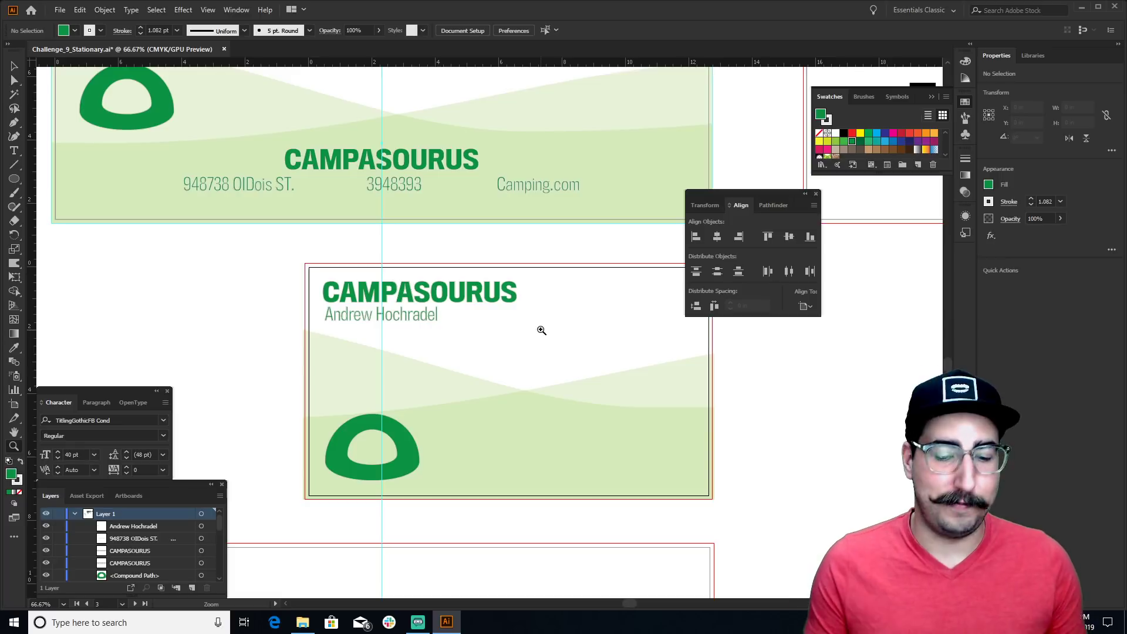
key("ctrl+minus")
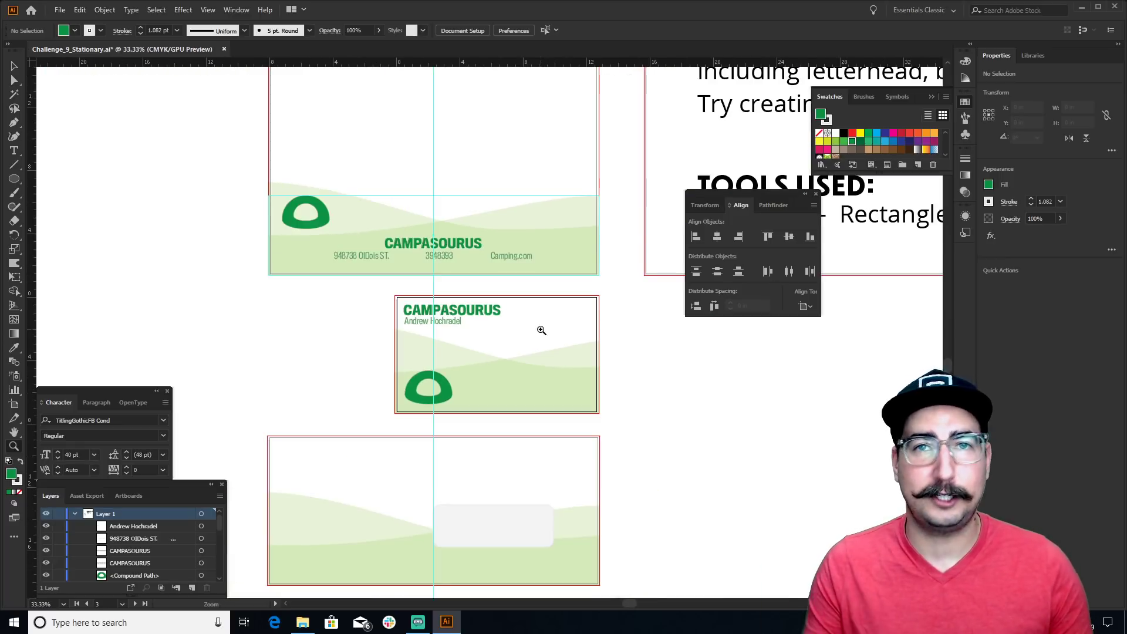
left_click_drag(573, 299, 564, 479)
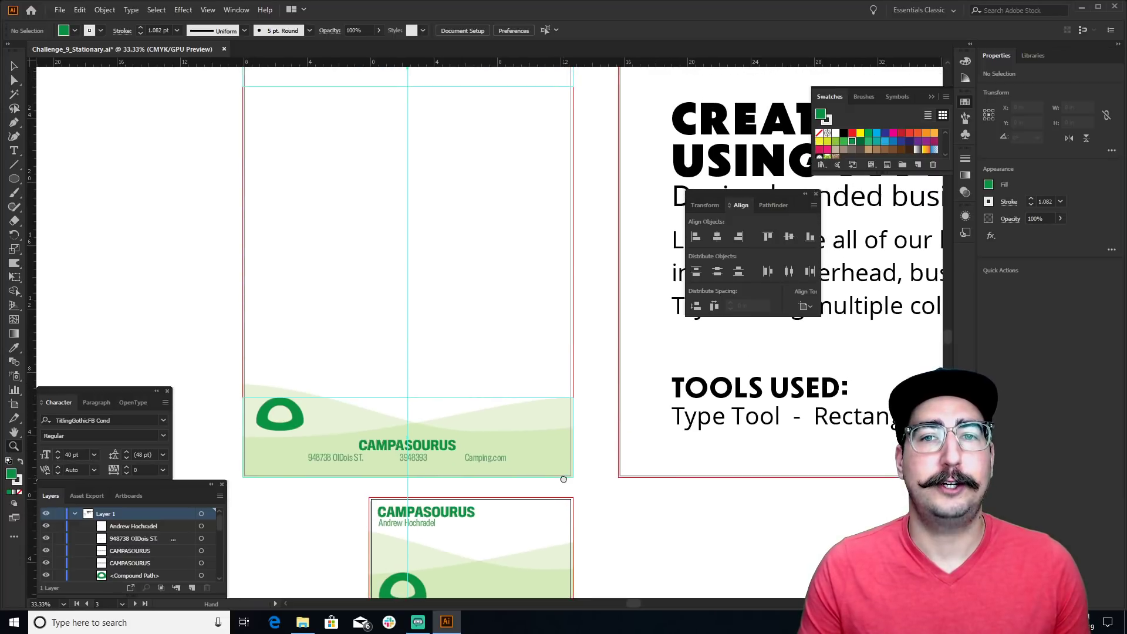